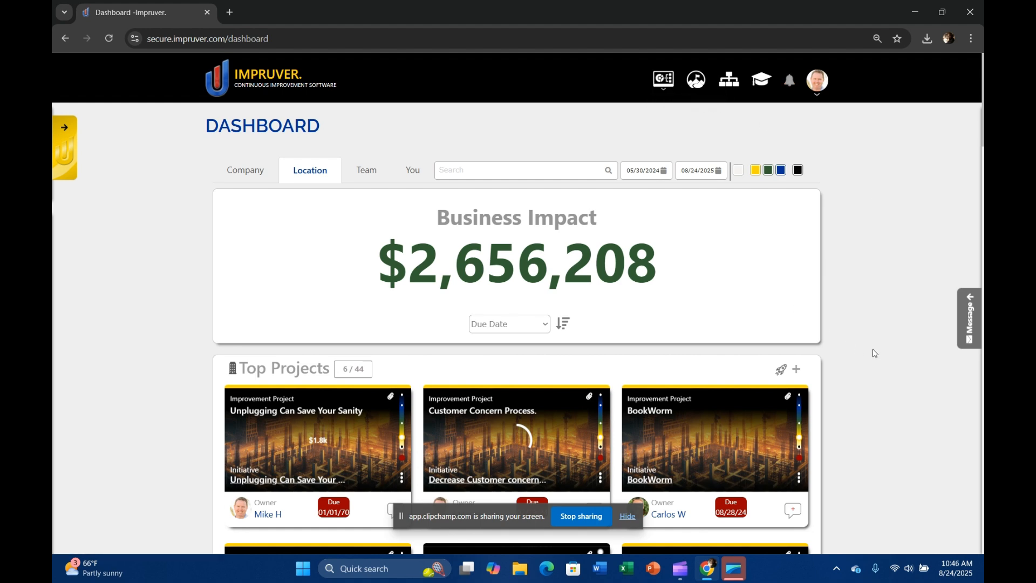
Look through the dashboard's Top Projects and Top Stories sections and toggle the visibility setting of Top Stories.
scroll(886, 354, "down", 8)
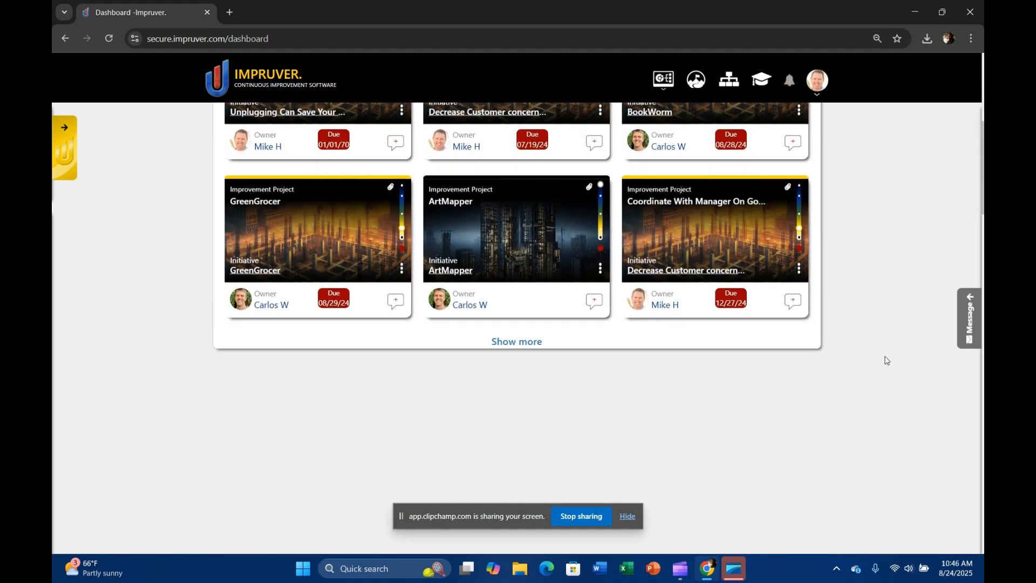
scroll(885, 361, "down", 1)
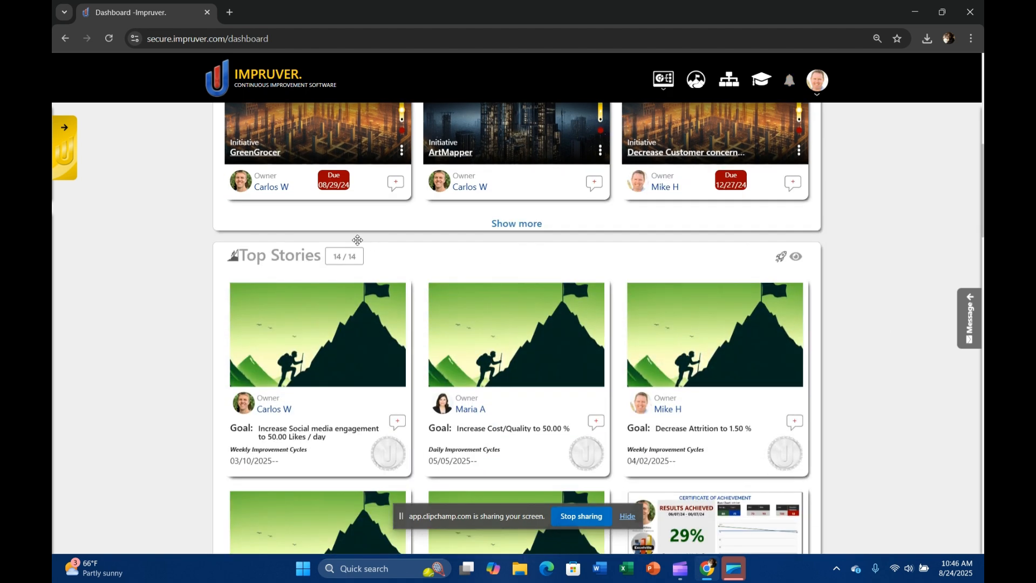
left_click(796, 257)
scroll(882, 398, "down", 2)
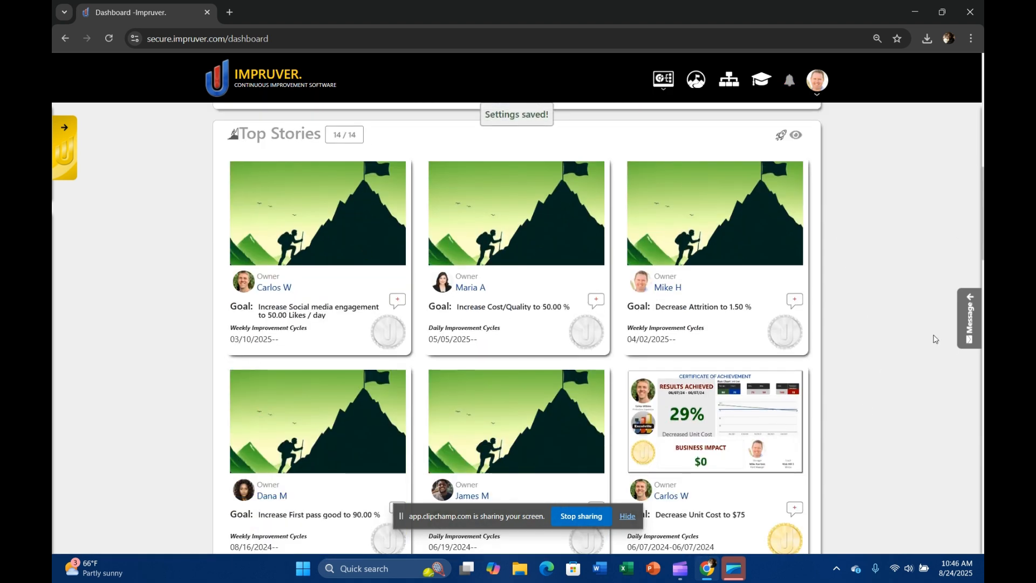
scroll(877, 319, "down", 4)
scroll(872, 338, "up", 15)
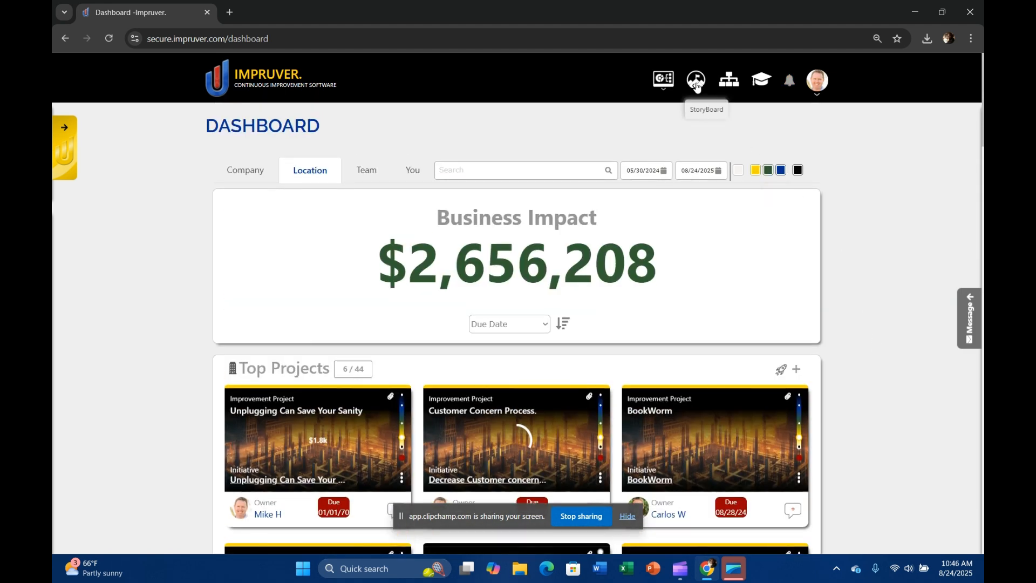
Open the StoryBoard page and examine its challenge, goal, progress charts and Attrition gap chart.
left_click(697, 85)
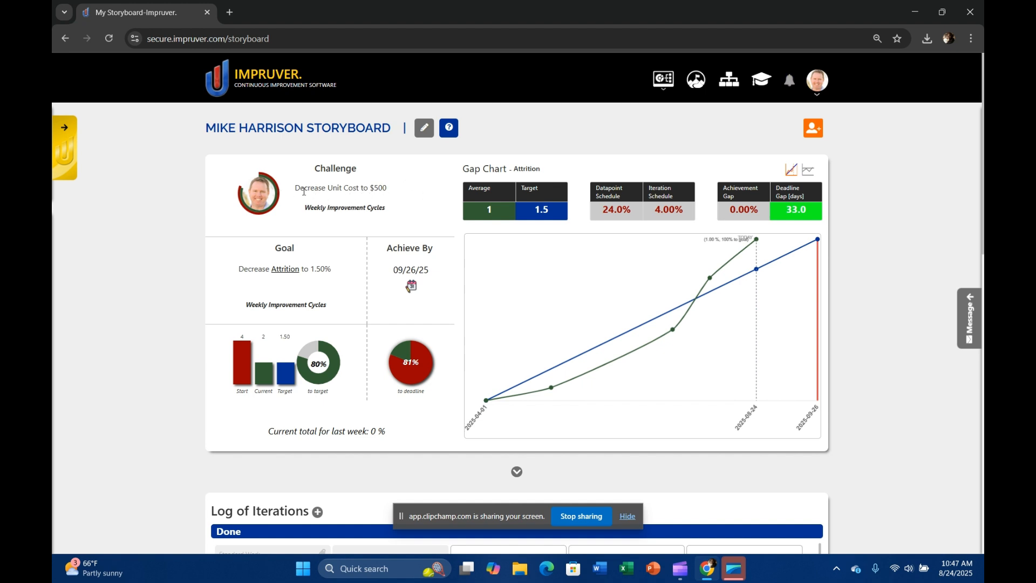
scroll(421, 299, "down", 1)
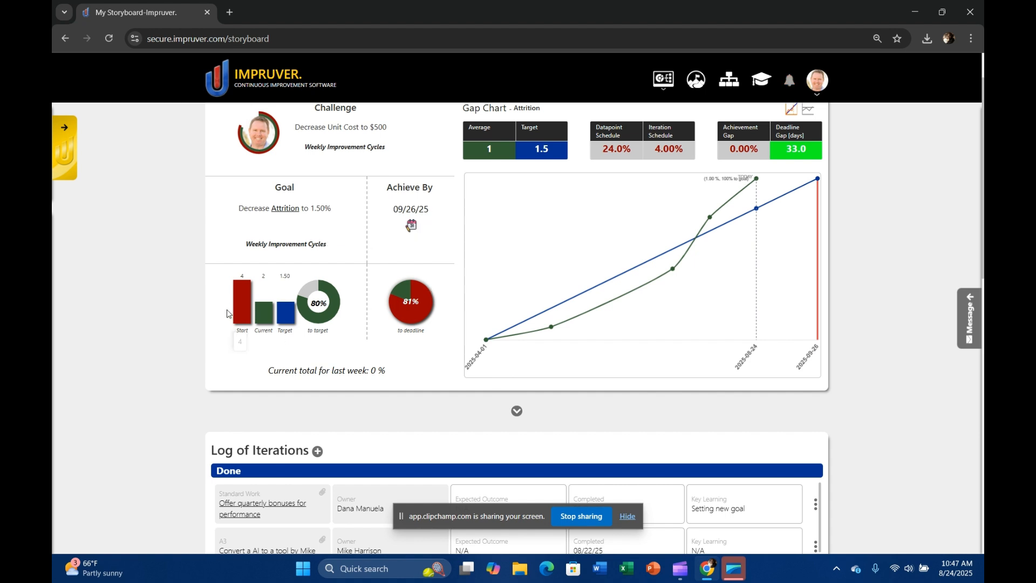
mouse_move(244, 311)
scroll(540, 275, "up", 1)
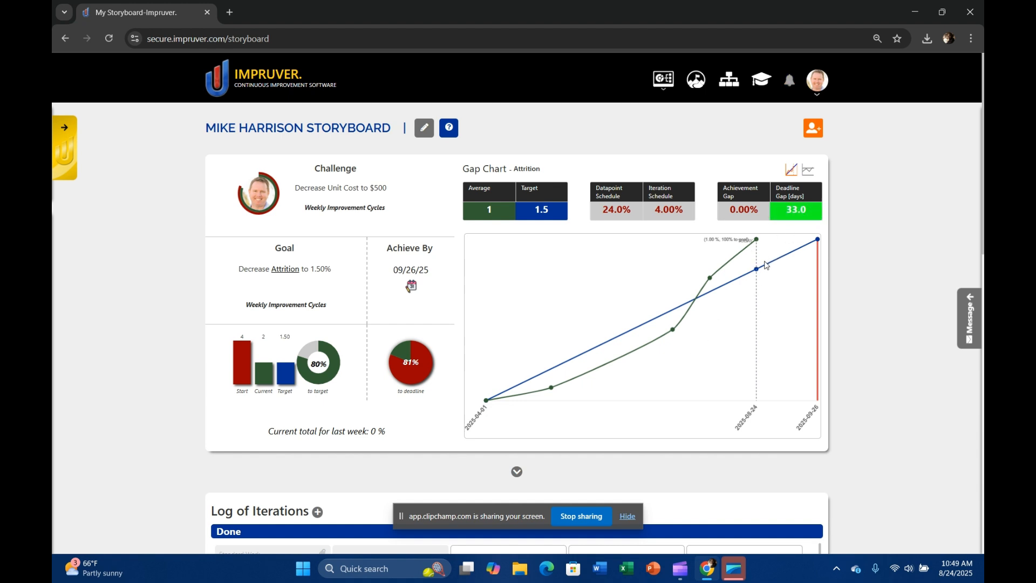
Examine the storyboard's Log of Iterations, covering the Done and To Do / Doing entries.
scroll(764, 343, "down", 3)
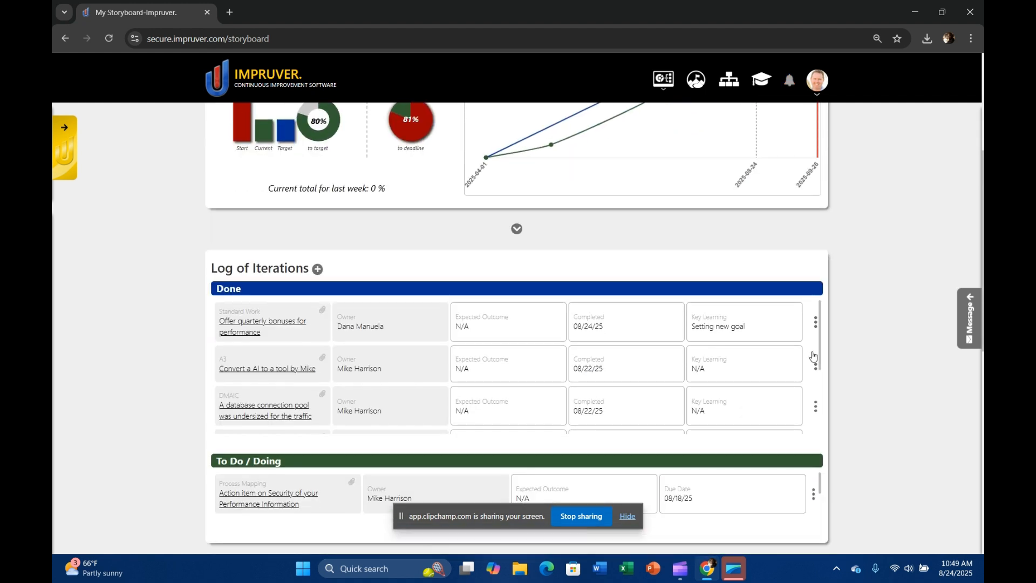
scroll(886, 363, "down", 2)
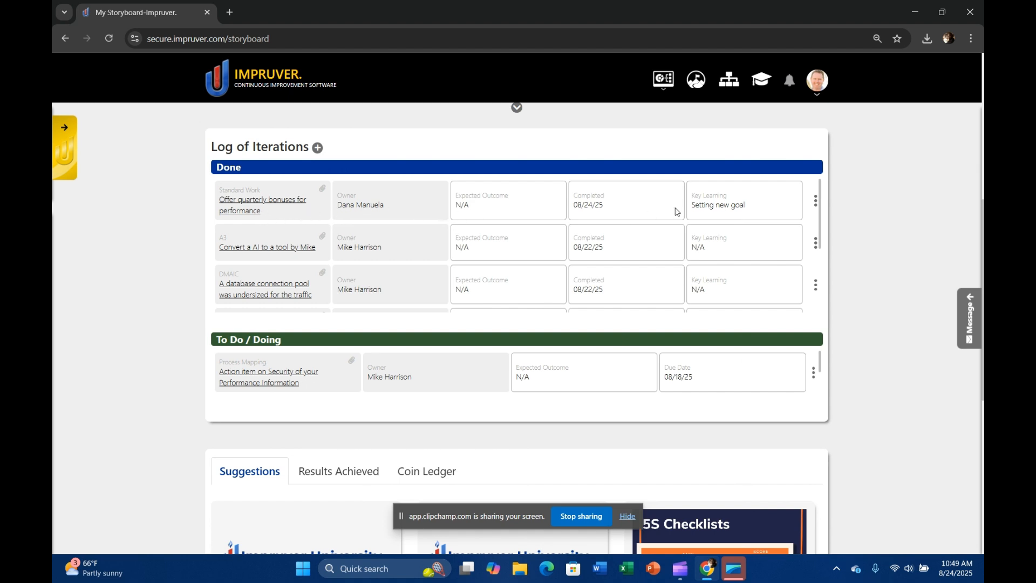
scroll(712, 208, "up", 5)
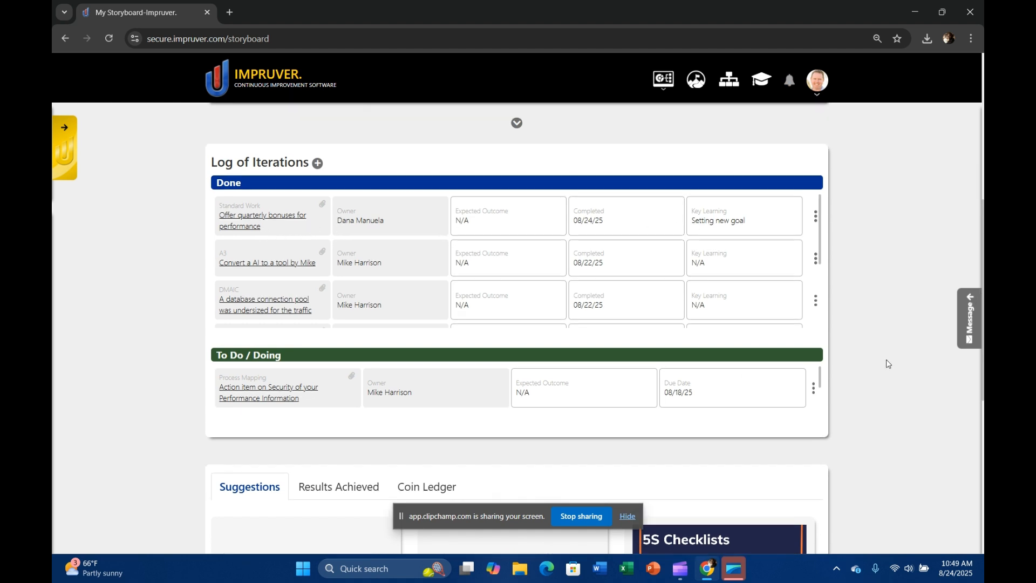
scroll(835, 415, "down", 3)
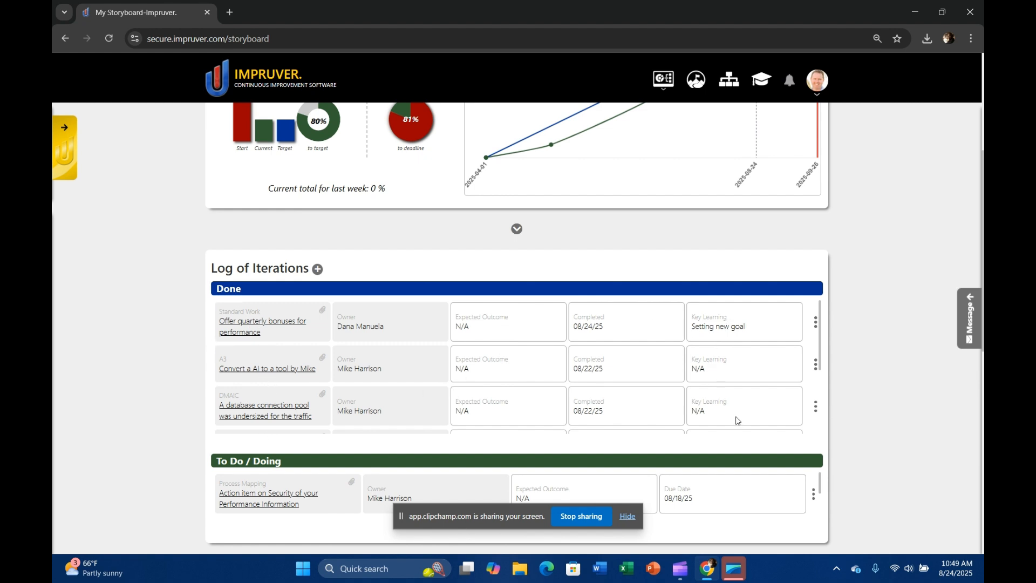
scroll(950, 450, "up", 2)
scroll(861, 470, "down", 2)
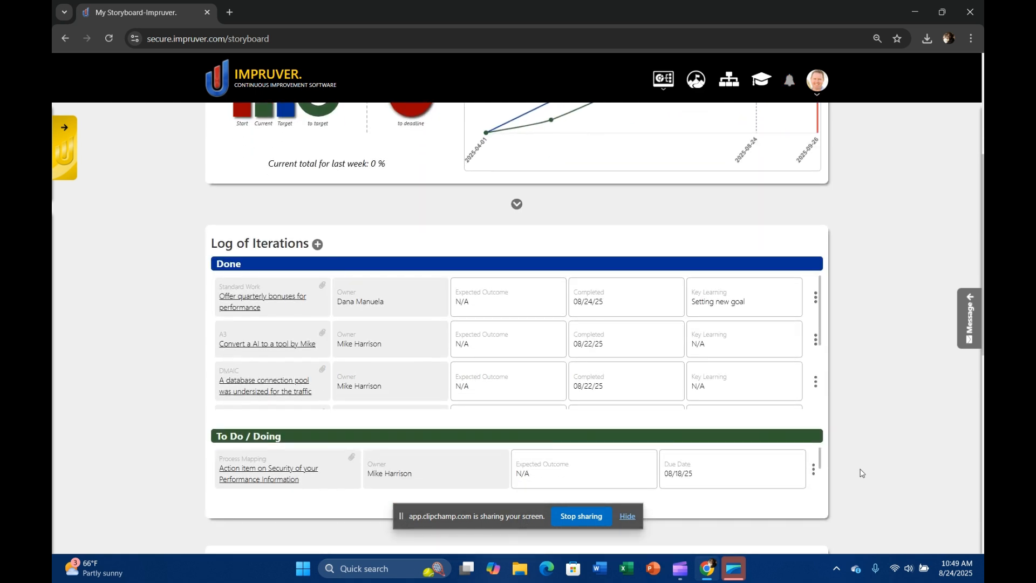
scroll(861, 472, "down", 3)
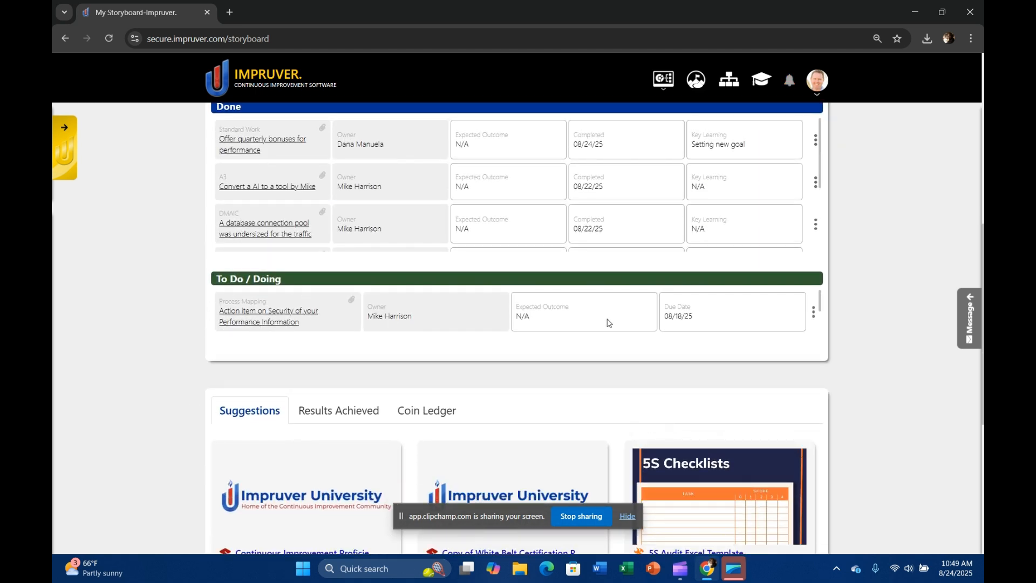
scroll(889, 343, "up", 1)
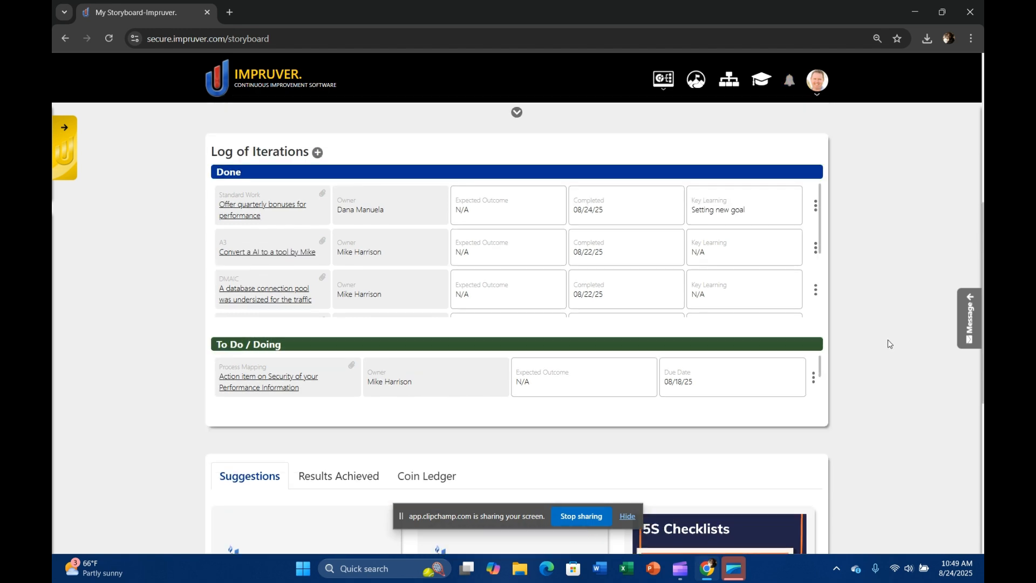
scroll(888, 343, "up", 6)
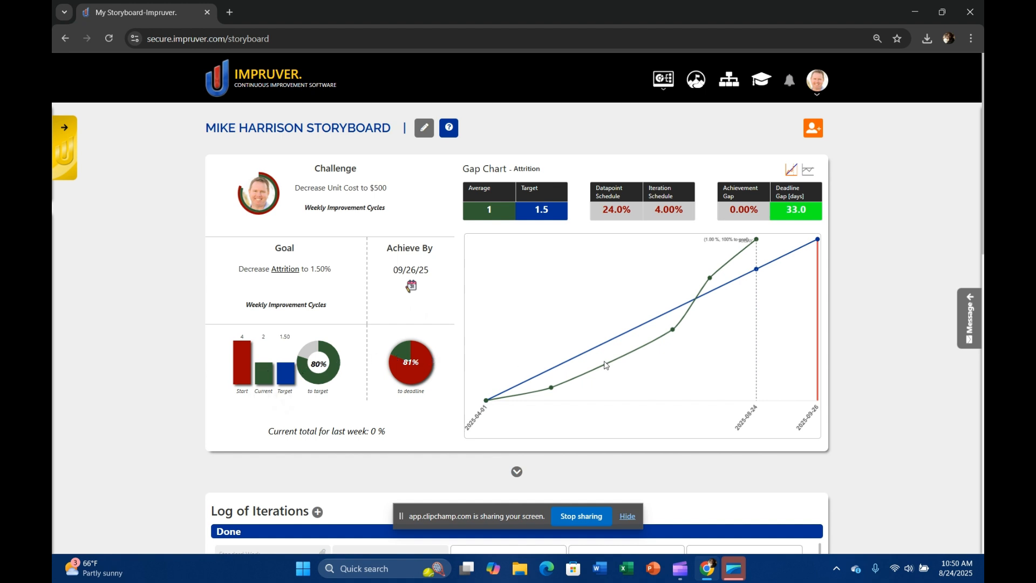
Expand the storyboard's Notes section, open the editor for a new note and discard the note.
scroll(734, 388, "down", 3)
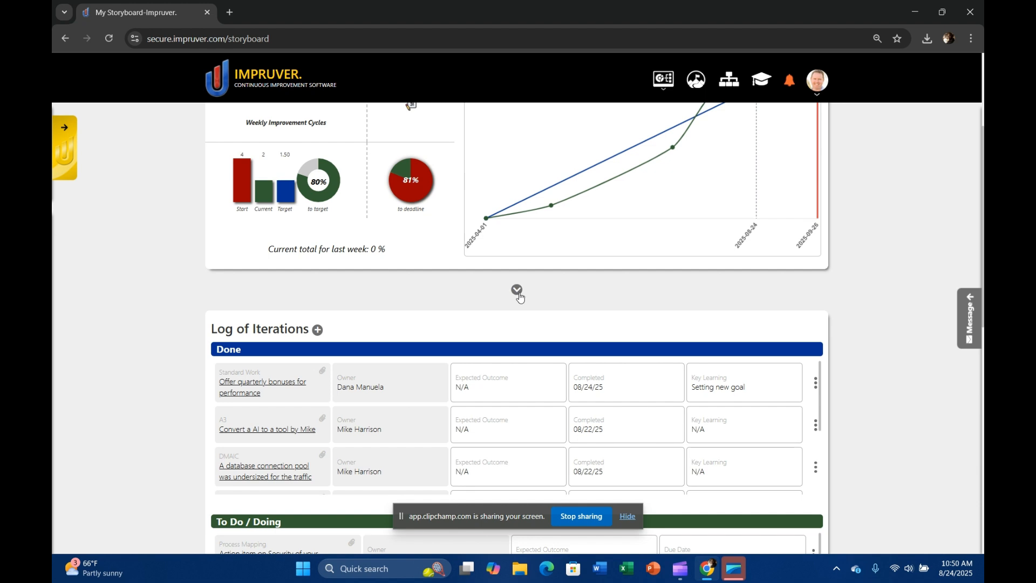
left_click(517, 289)
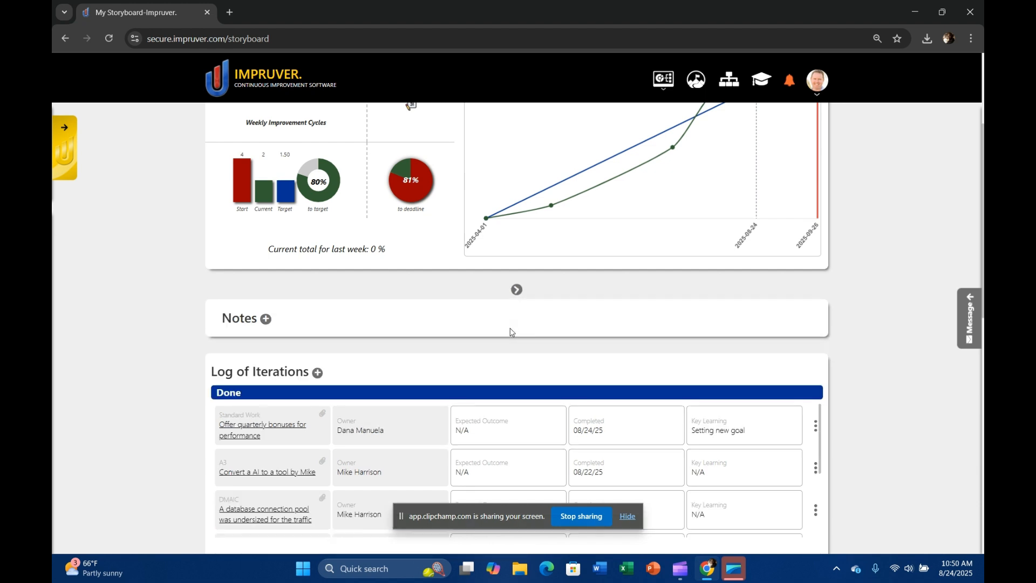
left_click(265, 319)
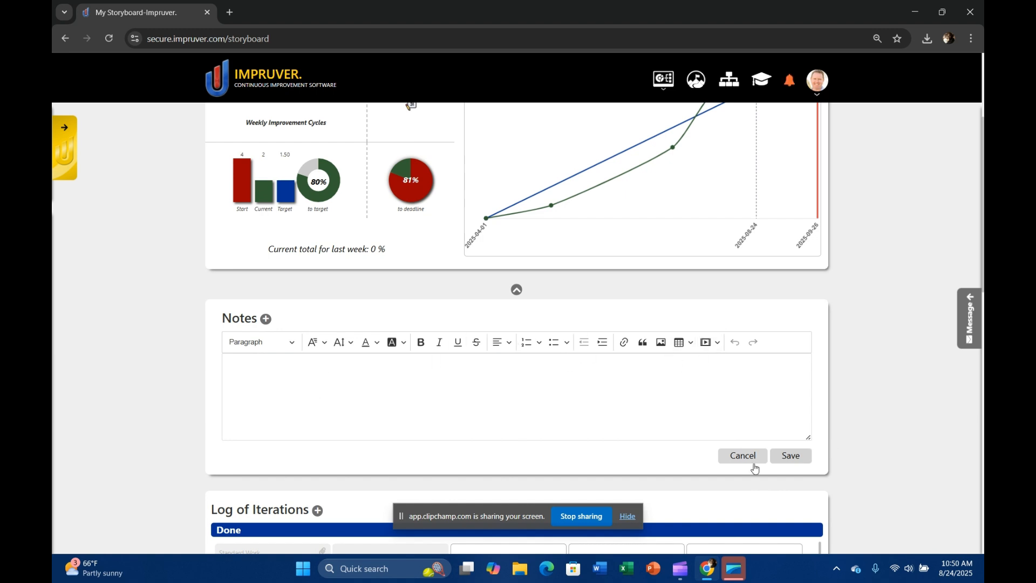
left_click(744, 457)
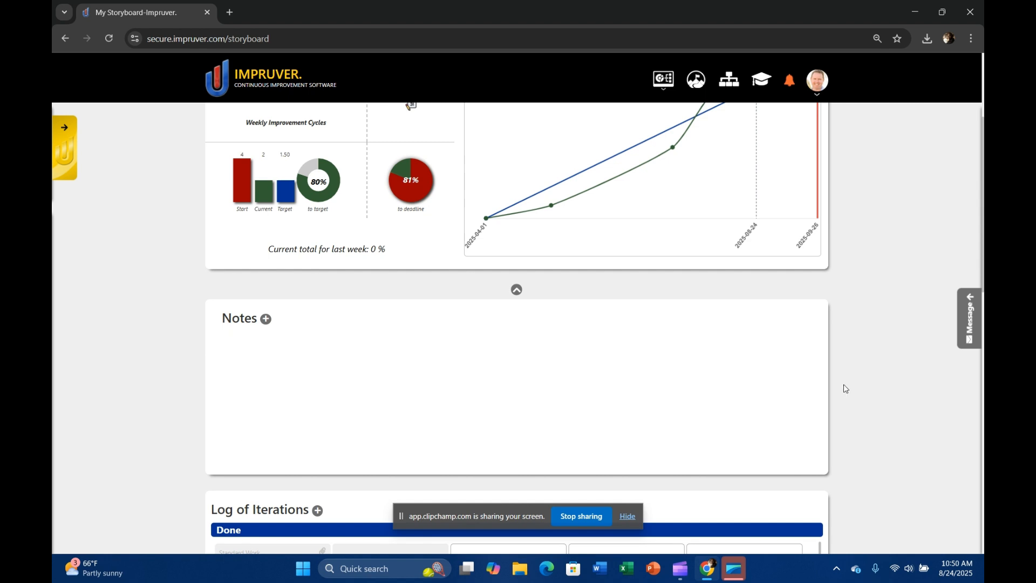
Collapse the Notes section between the gap chart and the Log of Iterations.
scroll(856, 398, "down", 3)
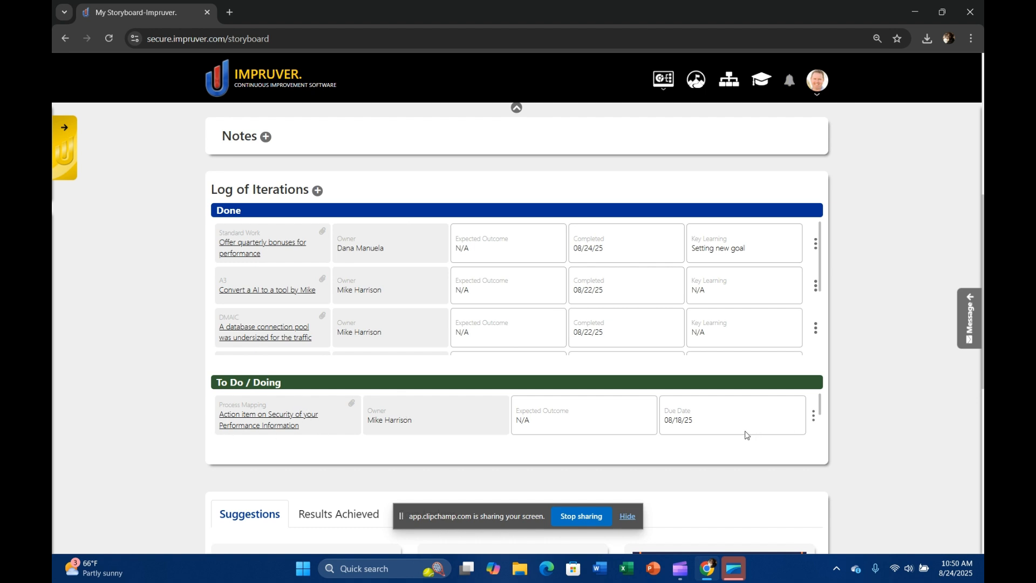
scroll(630, 428, "up", 1)
scroll(630, 428, "up", 6)
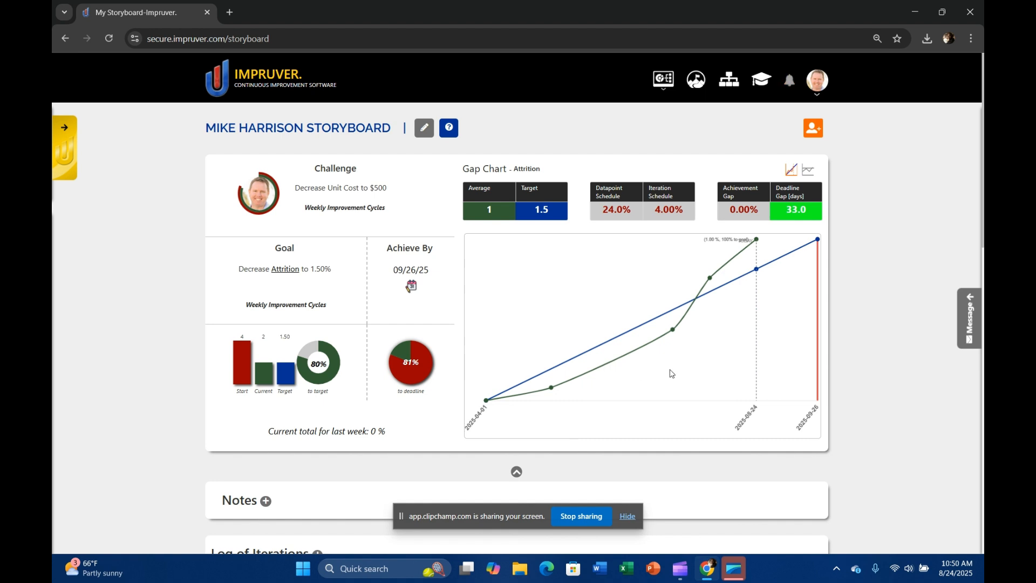
scroll(670, 373, "down", 1)
left_click(517, 413)
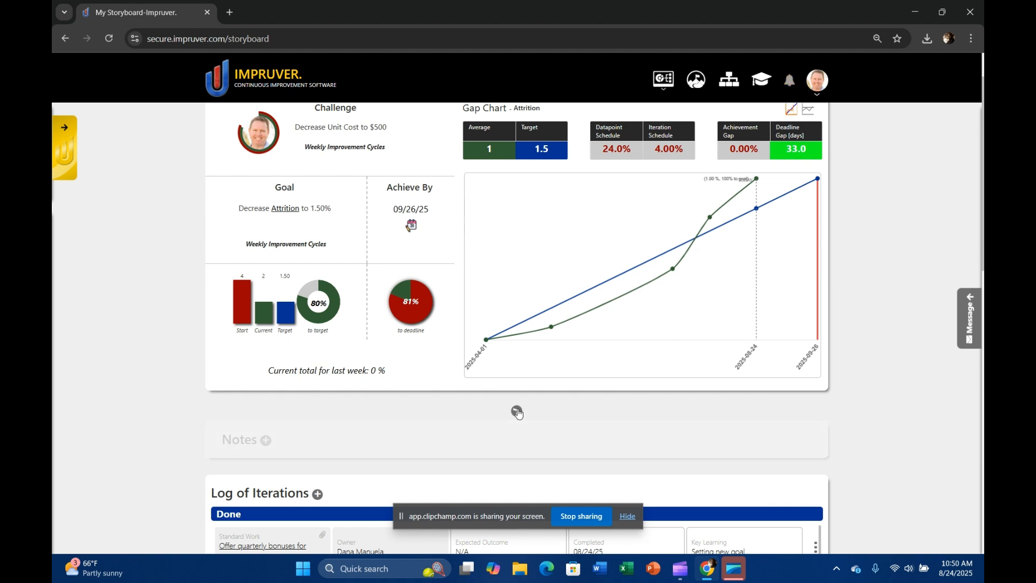
Look through the older Done entries in the Log of Iterations and compare them with the gap chart.
scroll(563, 376, "down", 3)
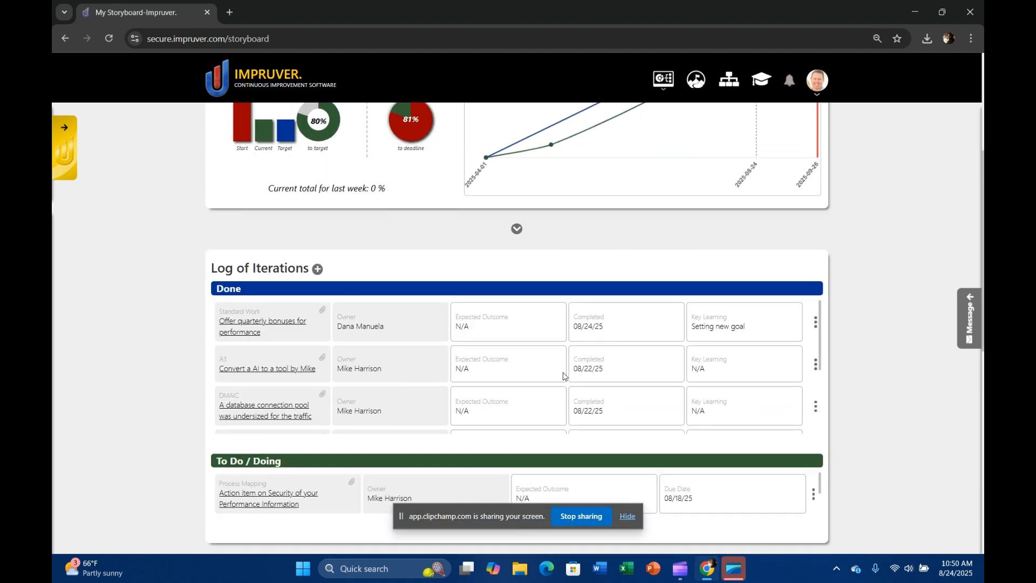
scroll(596, 378, "down", 5)
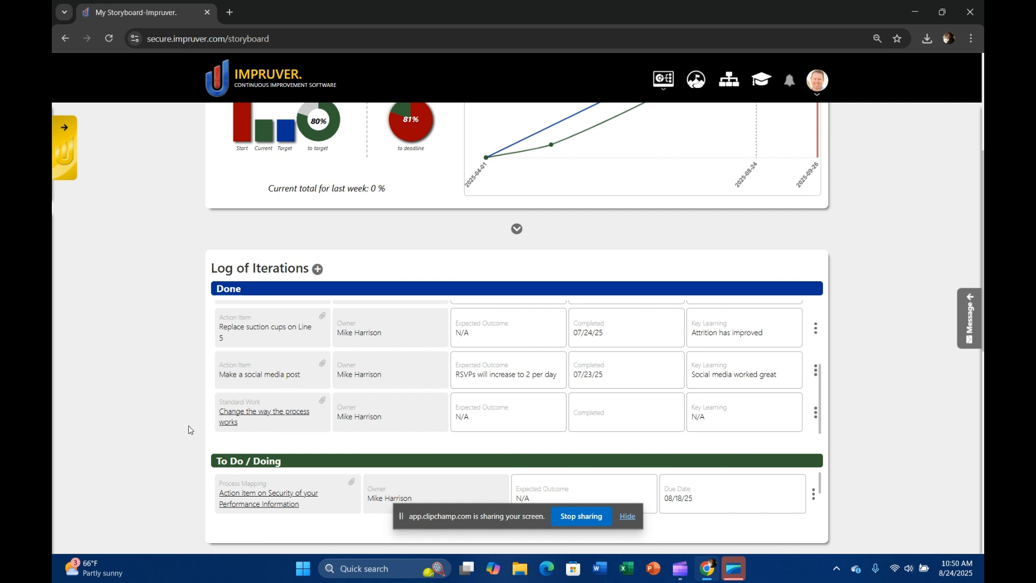
scroll(188, 430, "up", 4)
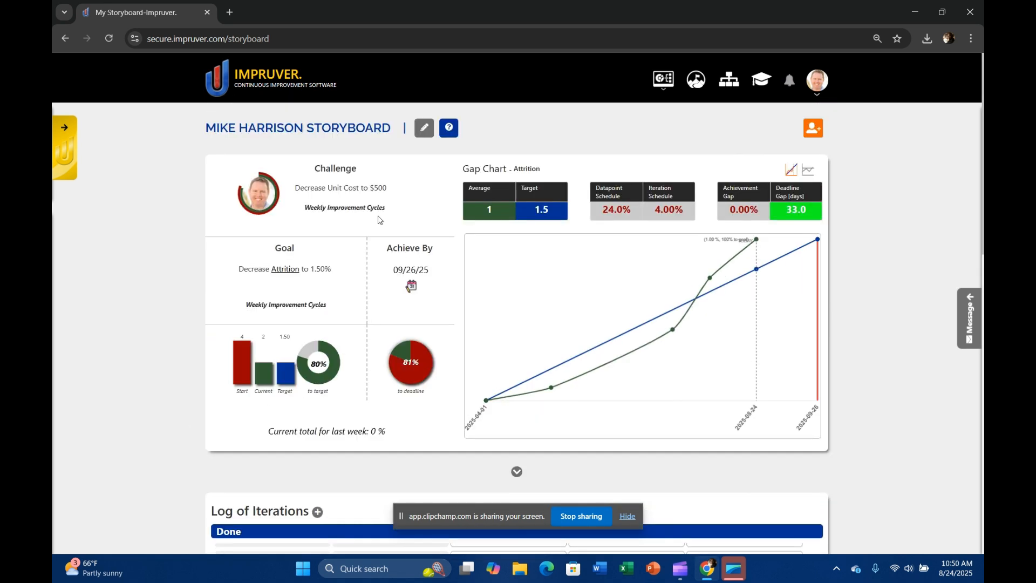
scroll(170, 382, "down", 4)
scroll(171, 383, "up", 3)
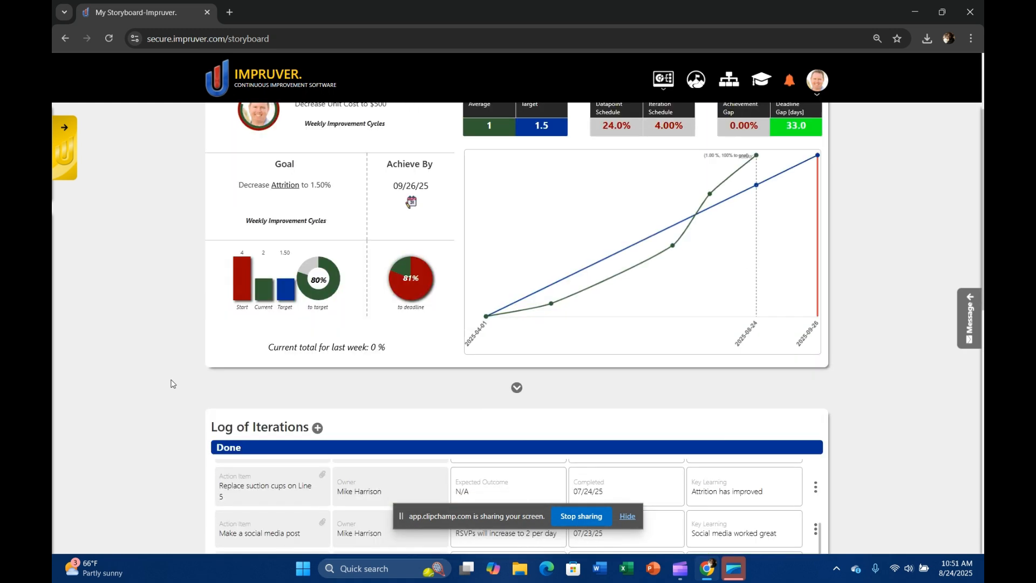
scroll(171, 383, "up", 2)
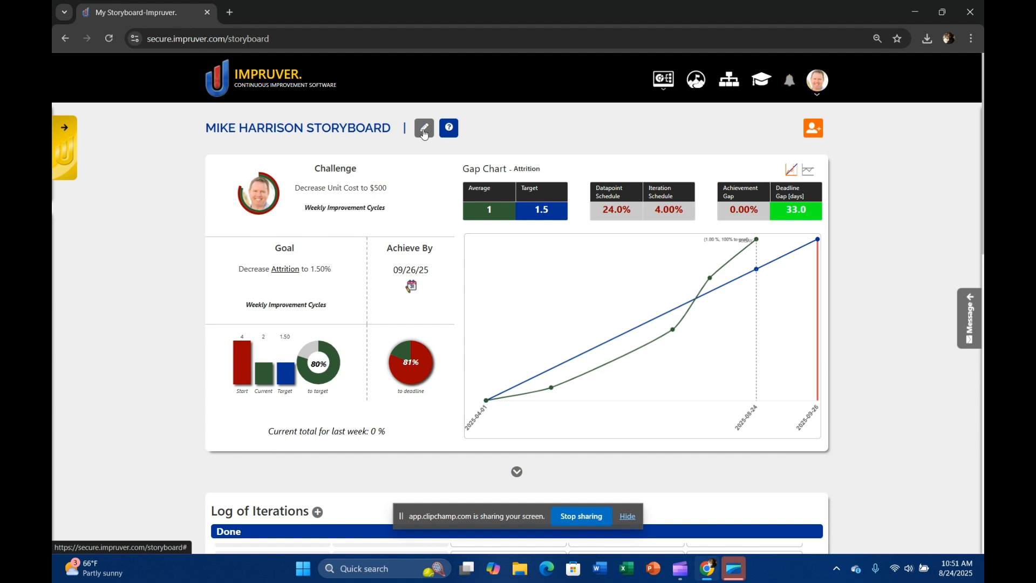
Start editing the storyboard, proceed past the challenge, and define the goal's metric as Operating cost measured in $.
left_click(425, 129)
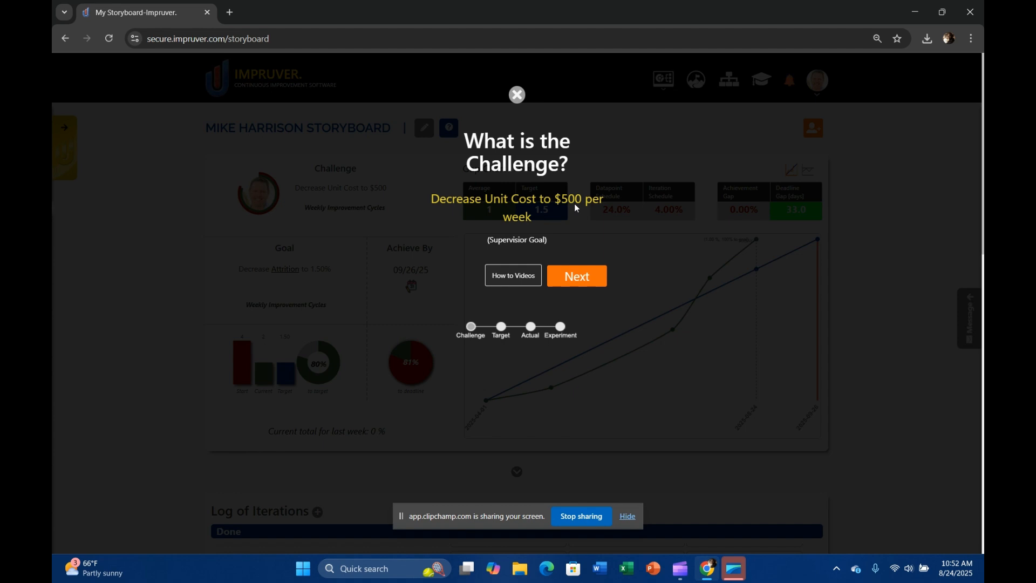
left_click(587, 277)
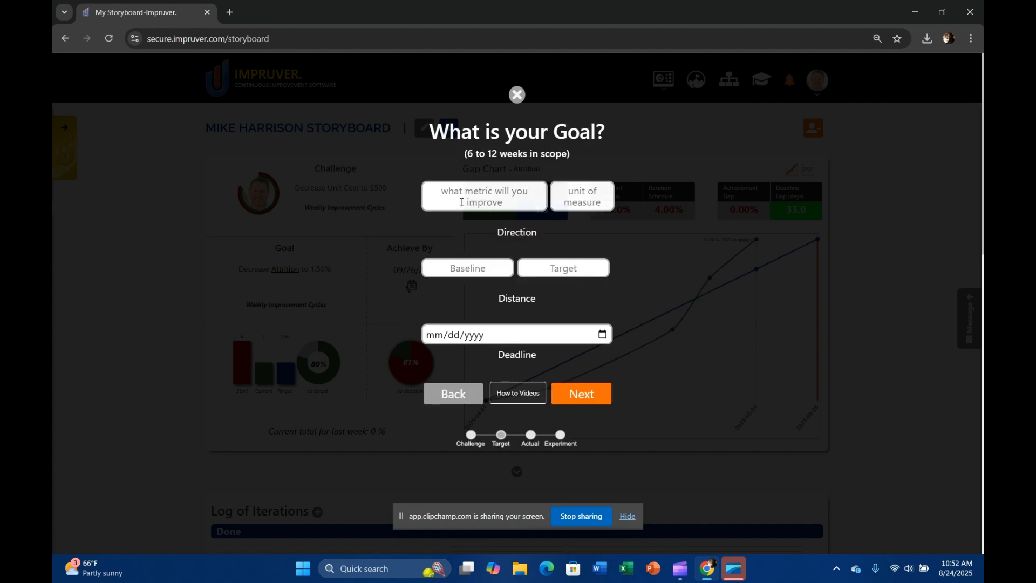
type("O")
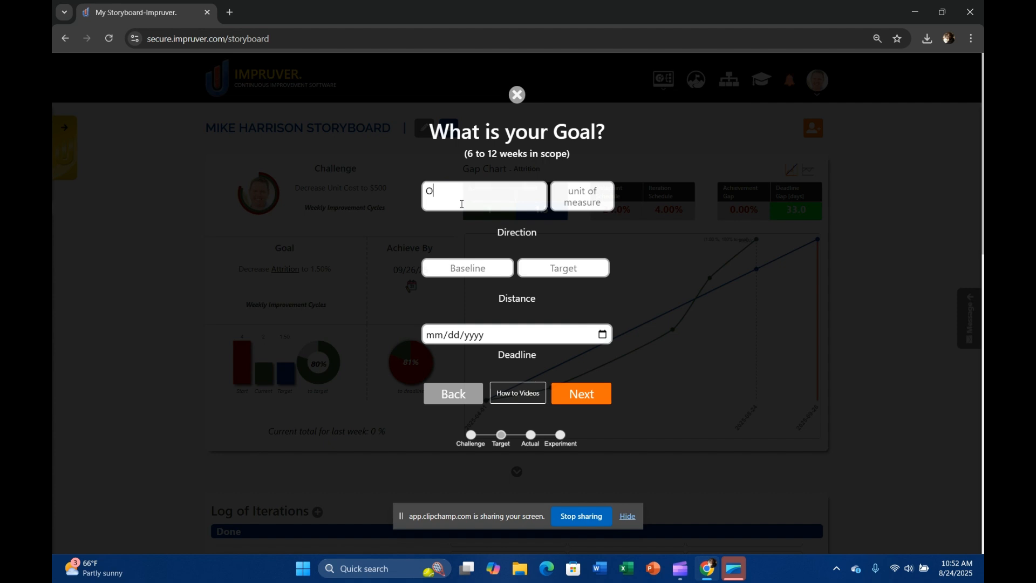
type("perating cost")
key("Tab")
type("$")
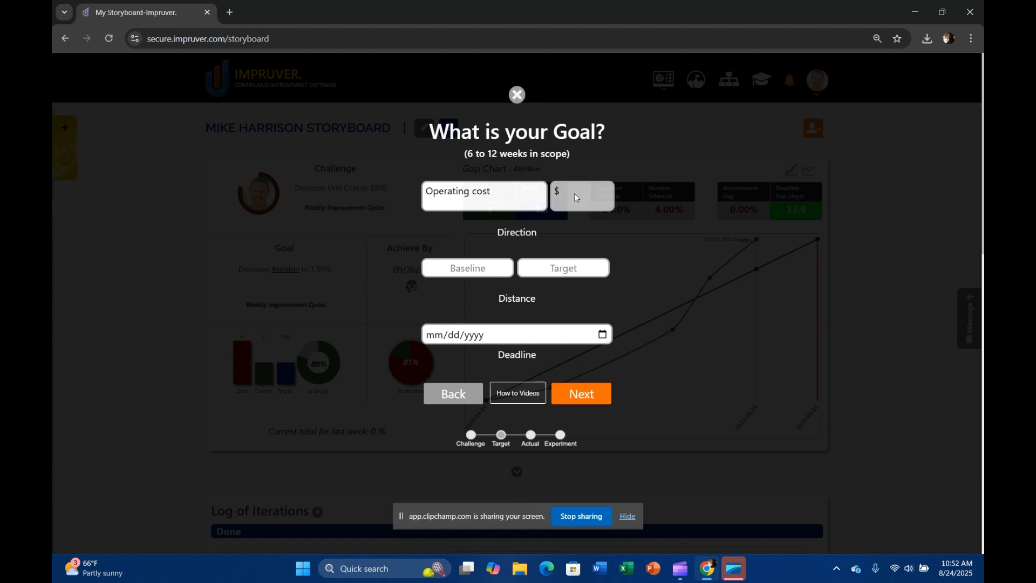
Set the goal's baseline to 10,000 and its target to 8,000.
left_click(478, 266)
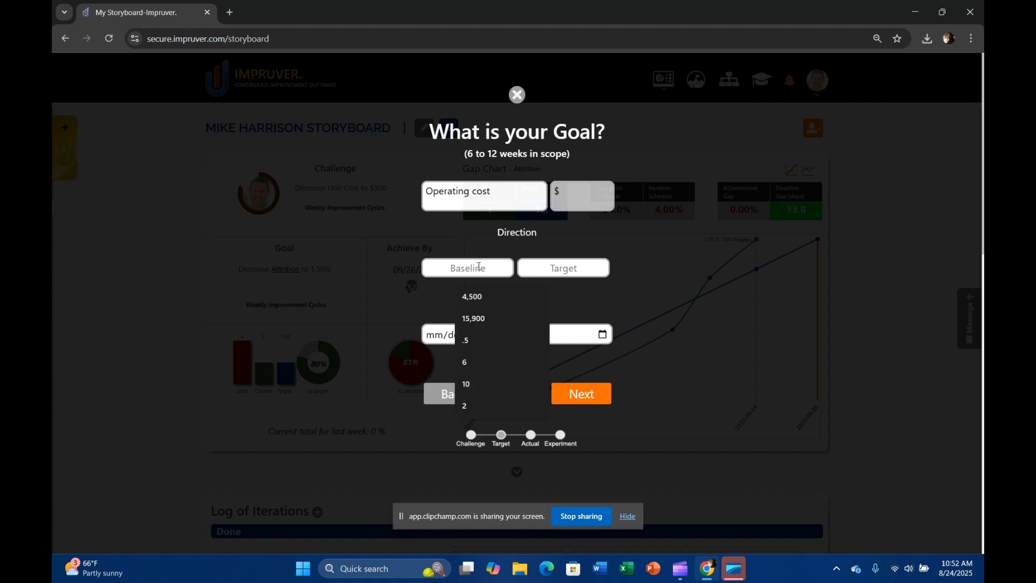
type("100000")
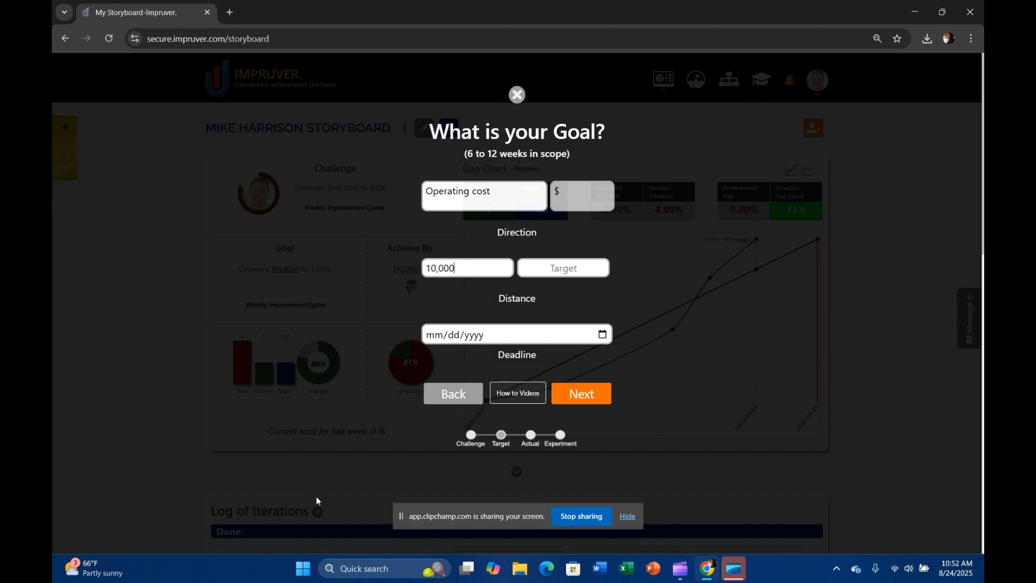
left_click(556, 269)
type("80000")
key("BackSpace")
Set the goal's deadline to 10/24/2025 and proceed to the generated goal statement.
left_click(605, 335)
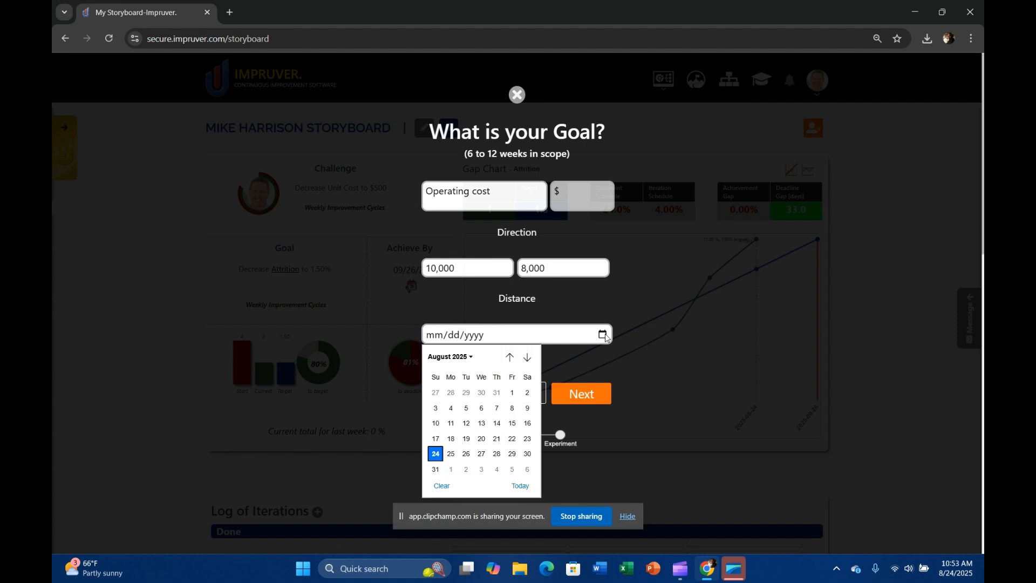
left_click(528, 357)
left_click(528, 358)
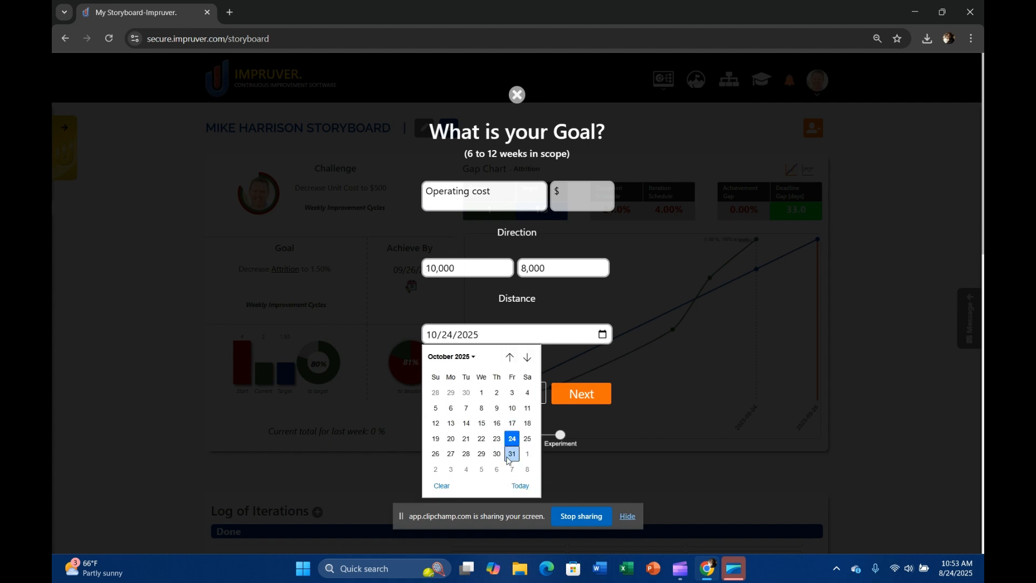
left_click(512, 440)
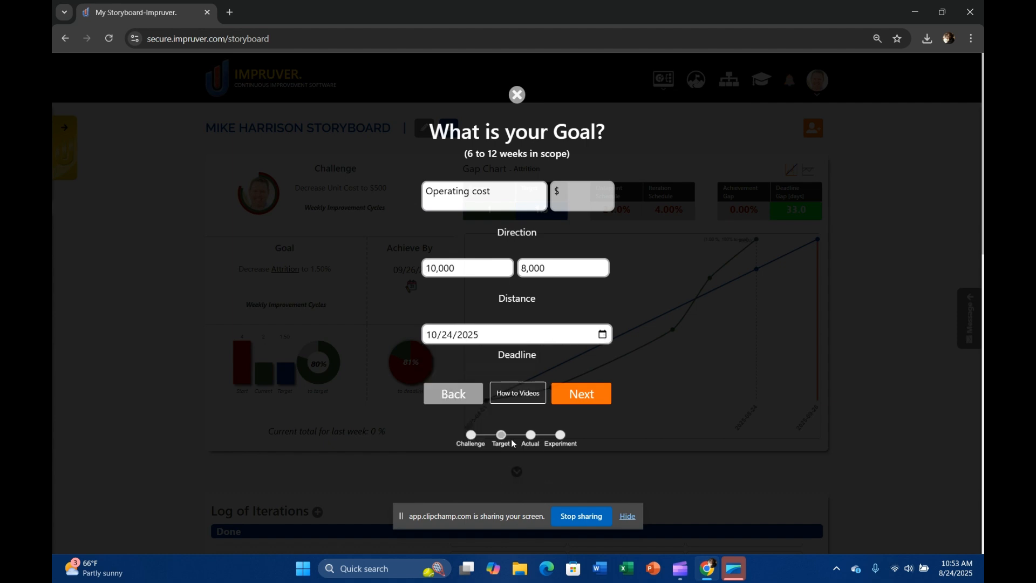
left_click(593, 398)
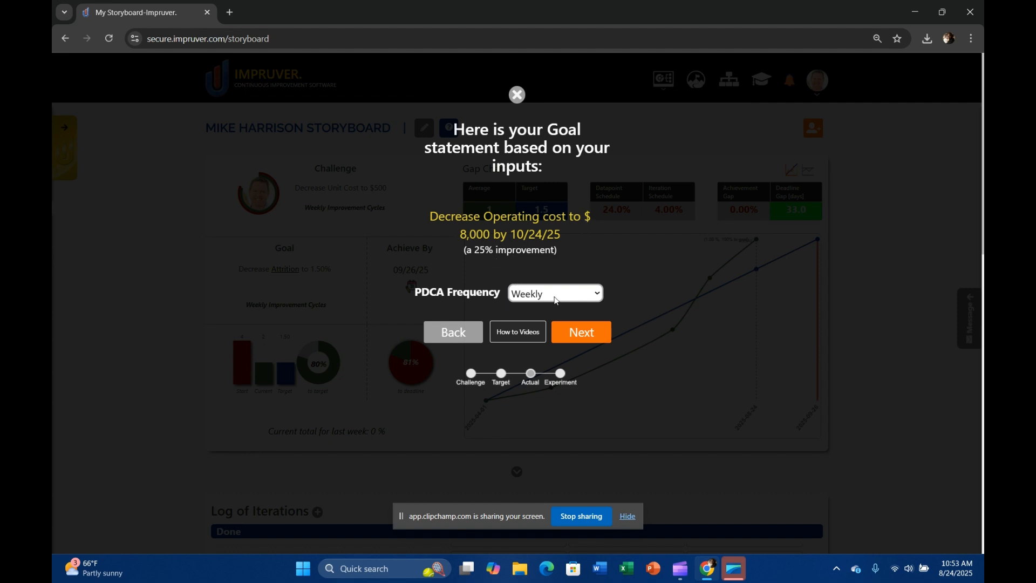
Keep the PDCA frequency at Weekly and proceed to the planning of the first experiment.
left_click(598, 295)
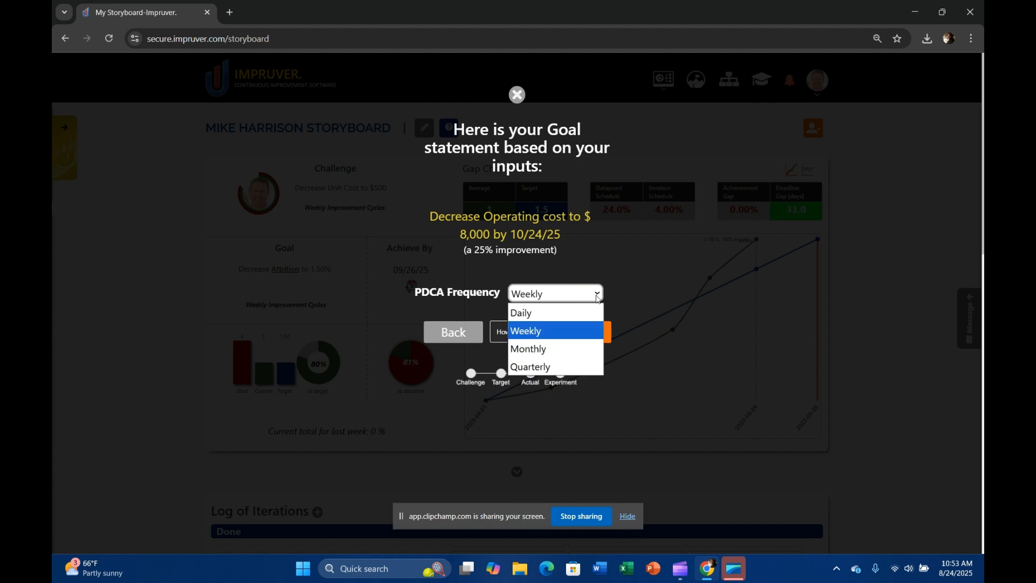
left_click(546, 332)
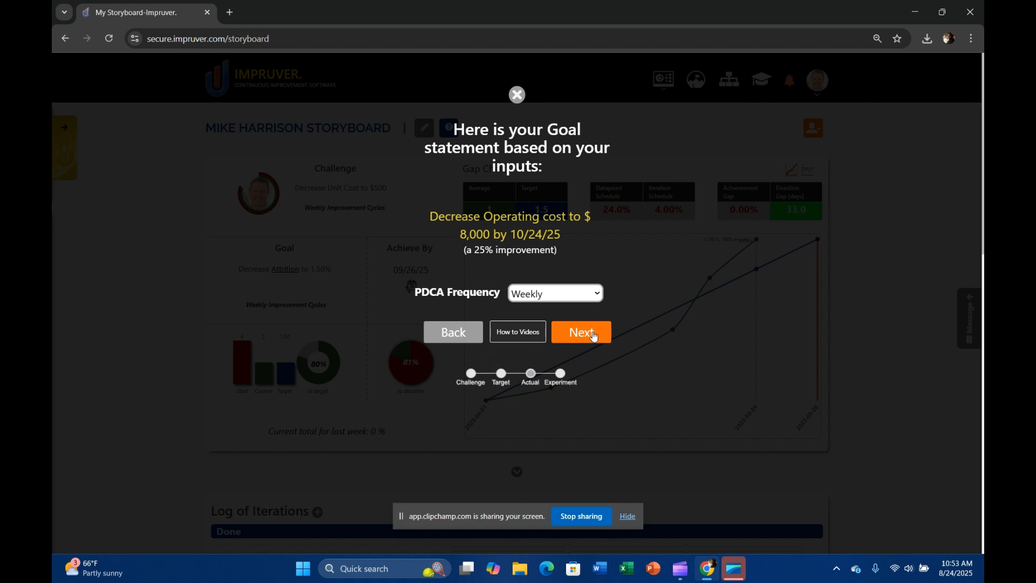
left_click(594, 337)
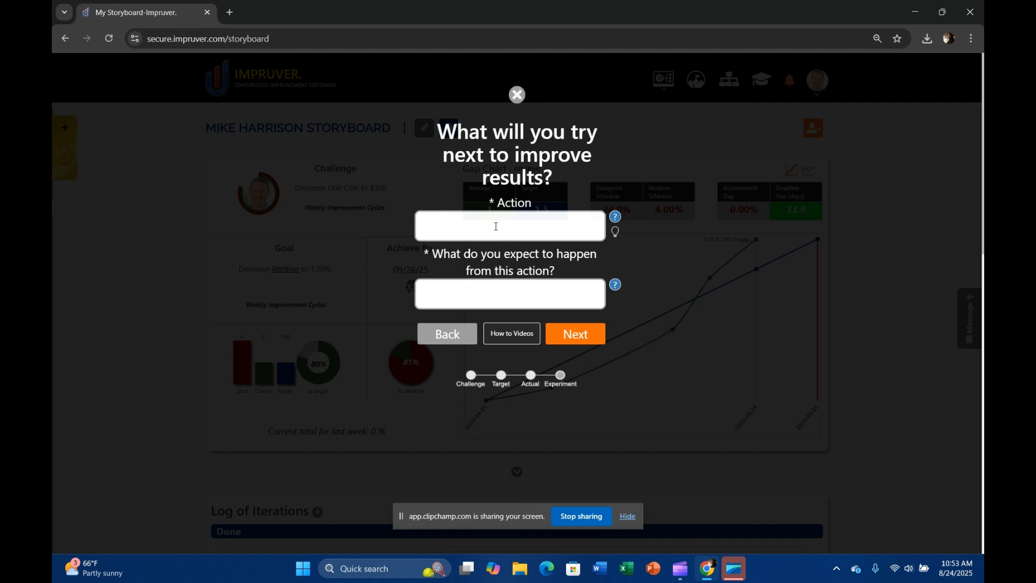
Enter the action "Create a project charter" with the expected outcome "We'll have a good idea how we will start the project" and finish the setup.
type("Create a project charter")
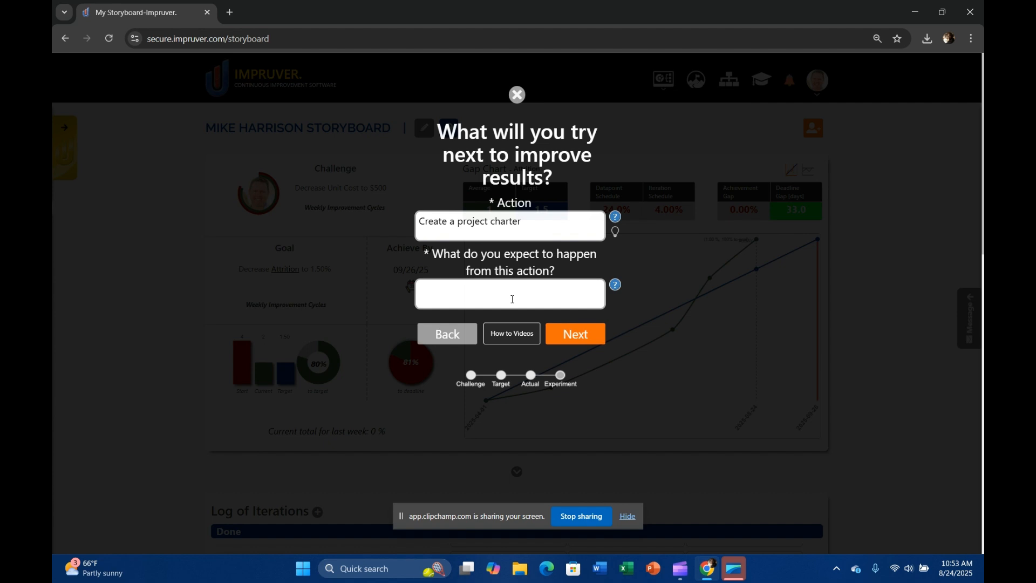
type("We'll have a good idea")
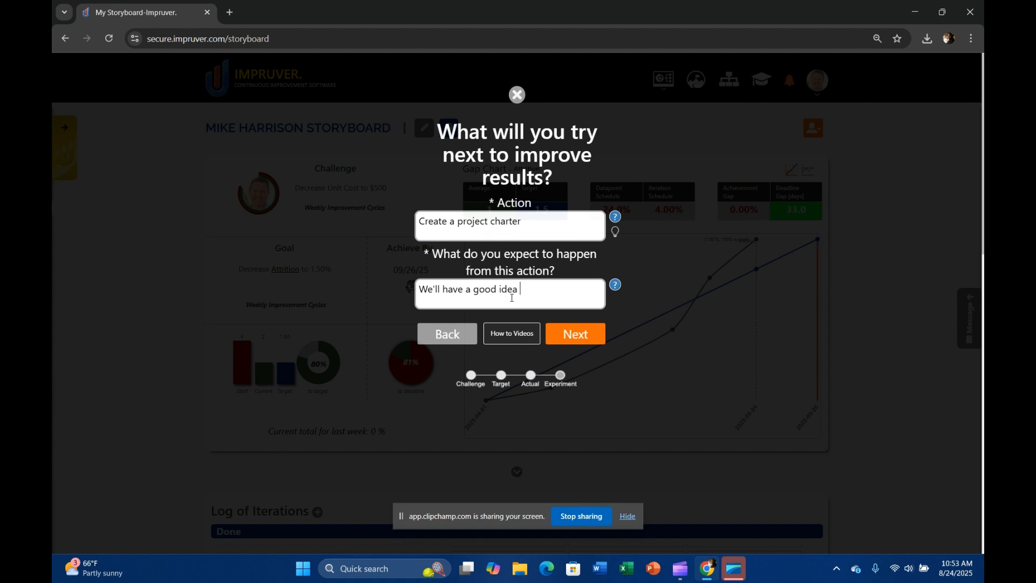
type(" how we will start the project")
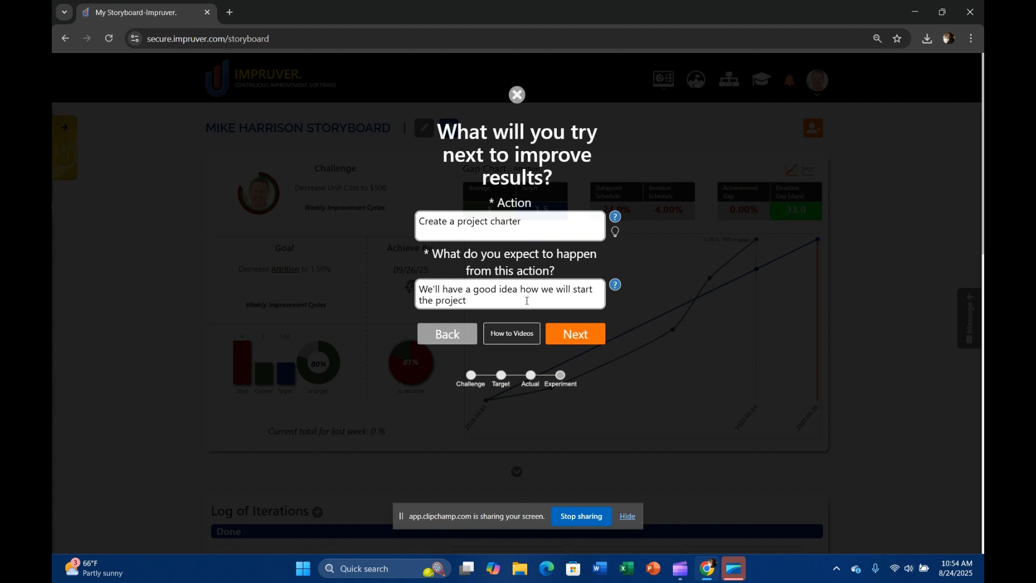
left_click(582, 336)
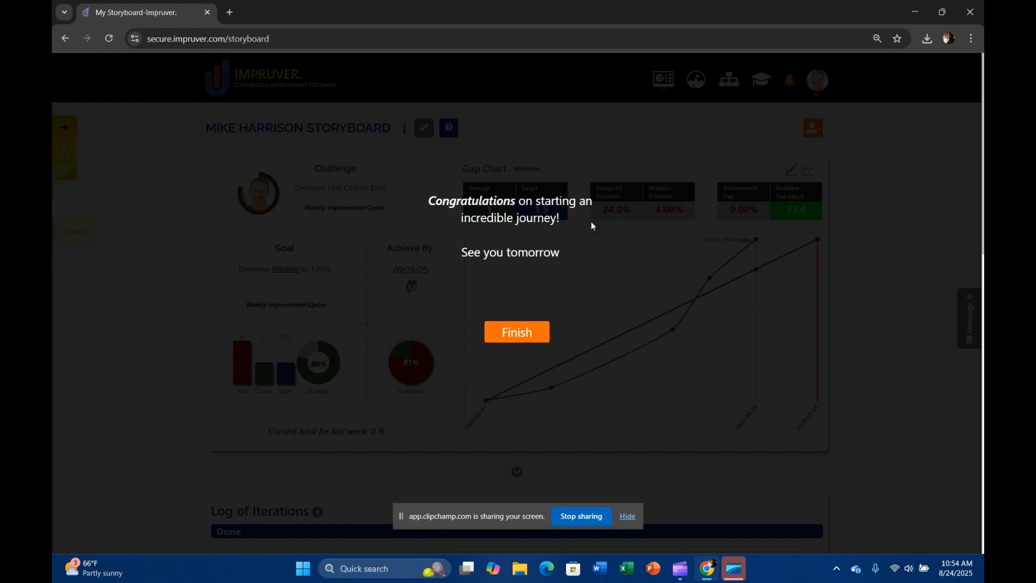
left_click(523, 335)
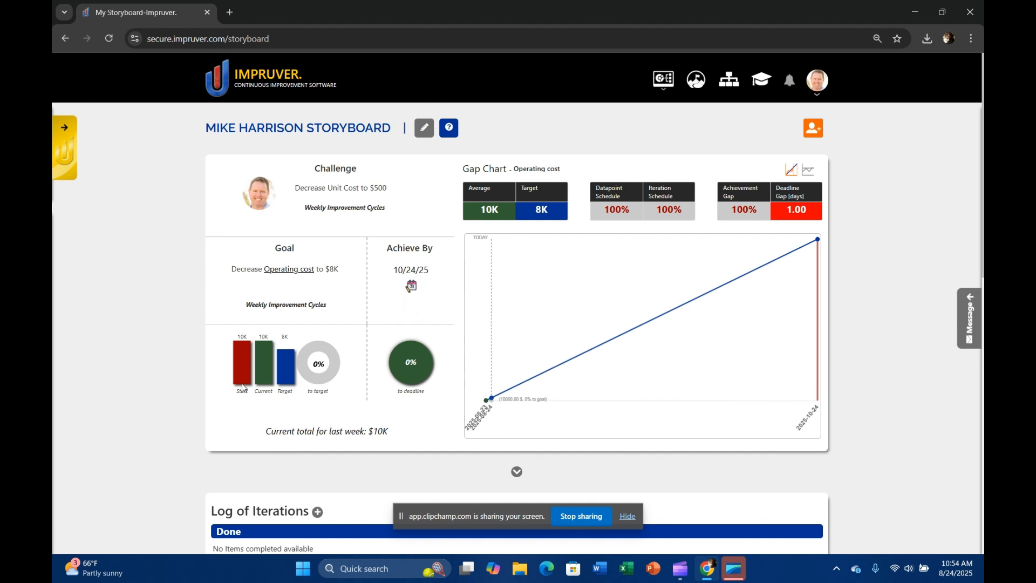
Review the new goal's progress bars and gap chart, the open action in the Log of Iterations, and the suggested resources.
mouse_move(262, 349)
mouse_move(510, 394)
scroll(160, 422, "down", 2)
scroll(160, 421, "down", 4)
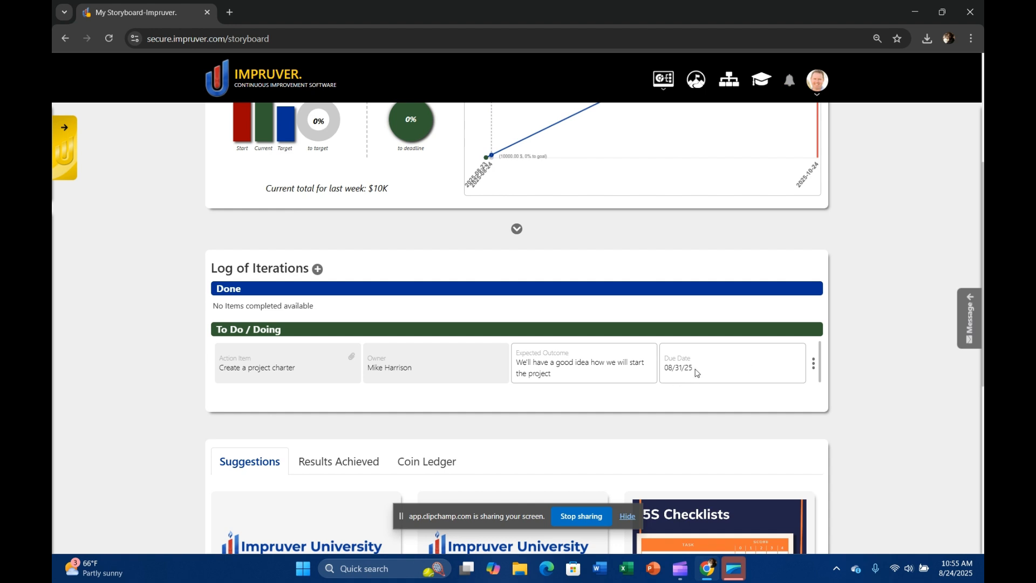
scroll(864, 427, "down", 5)
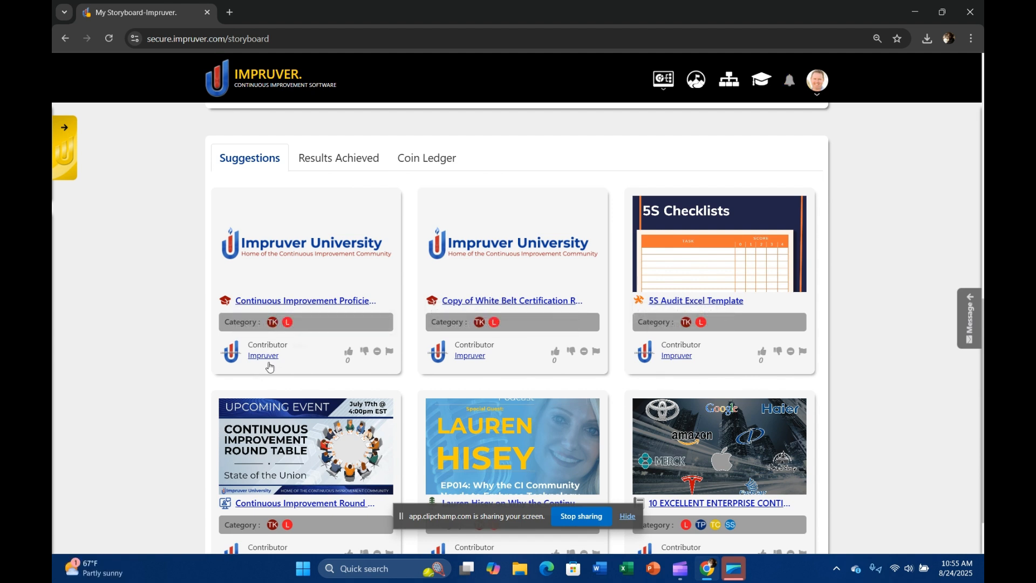
scroll(270, 367, "down", 2)
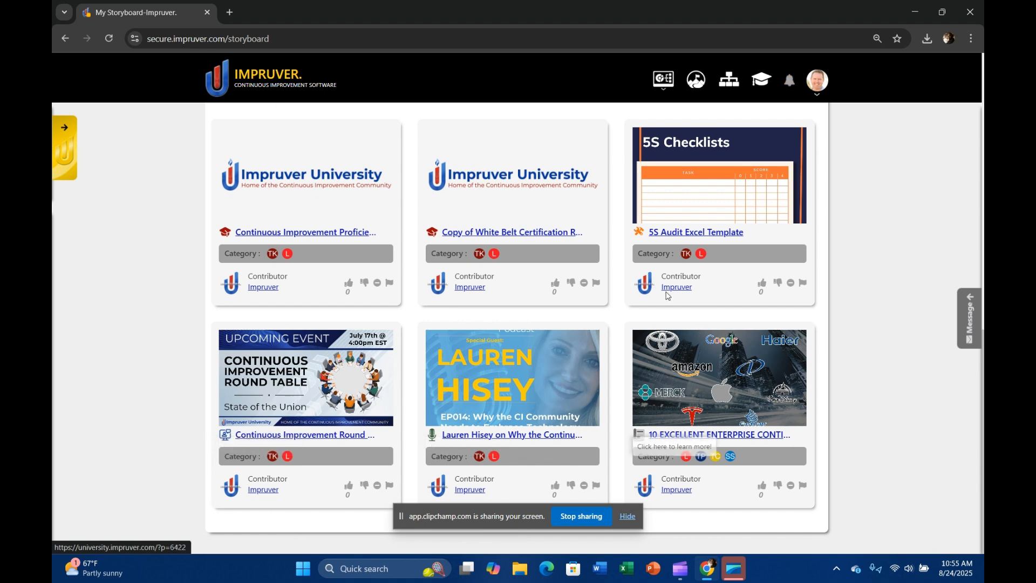
scroll(550, 426, "up", 3)
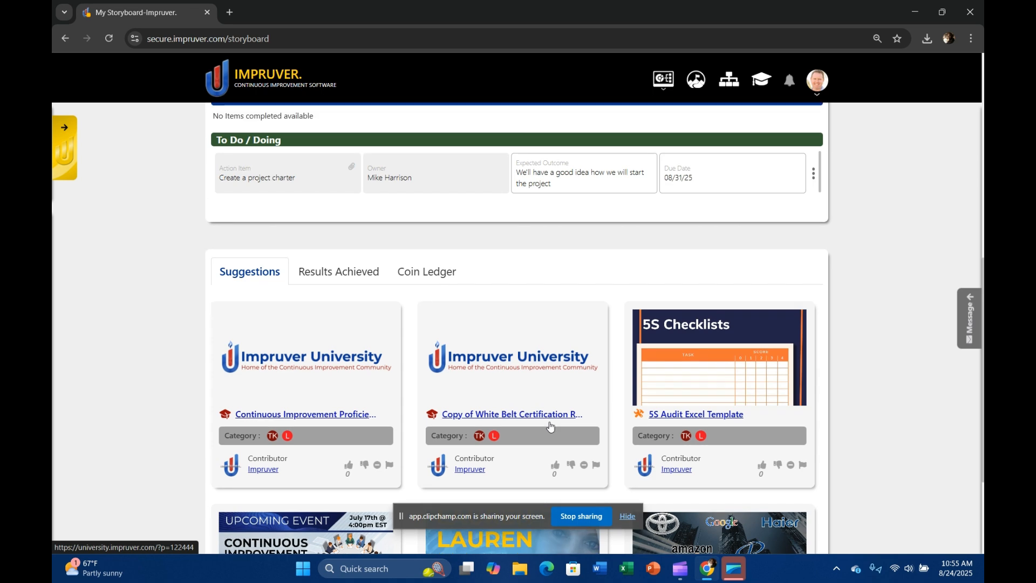
scroll(550, 426, "up", 7)
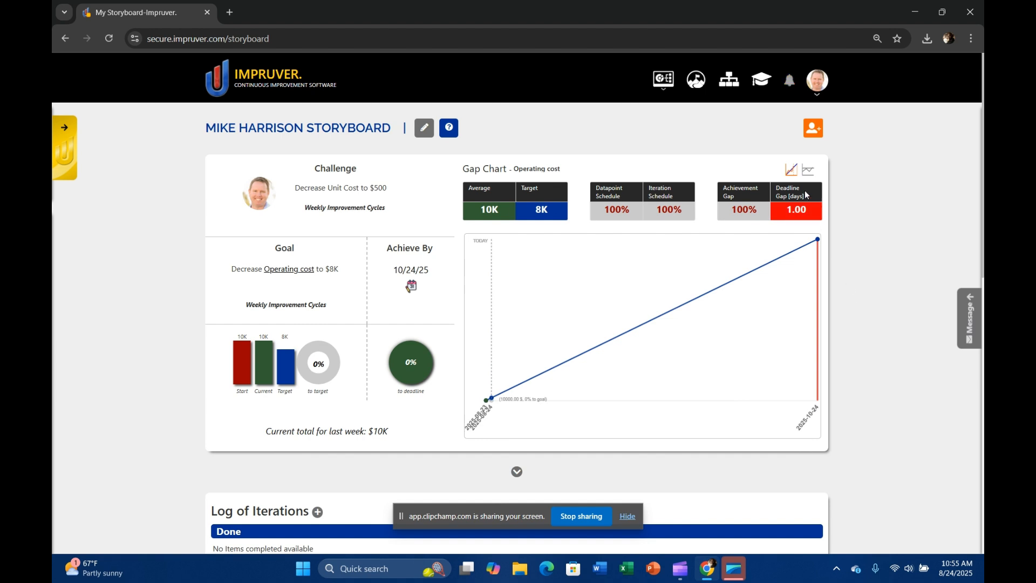
View the operating cost as a run chart, inspect its data point, and return to the gap chart.
left_click(807, 169)
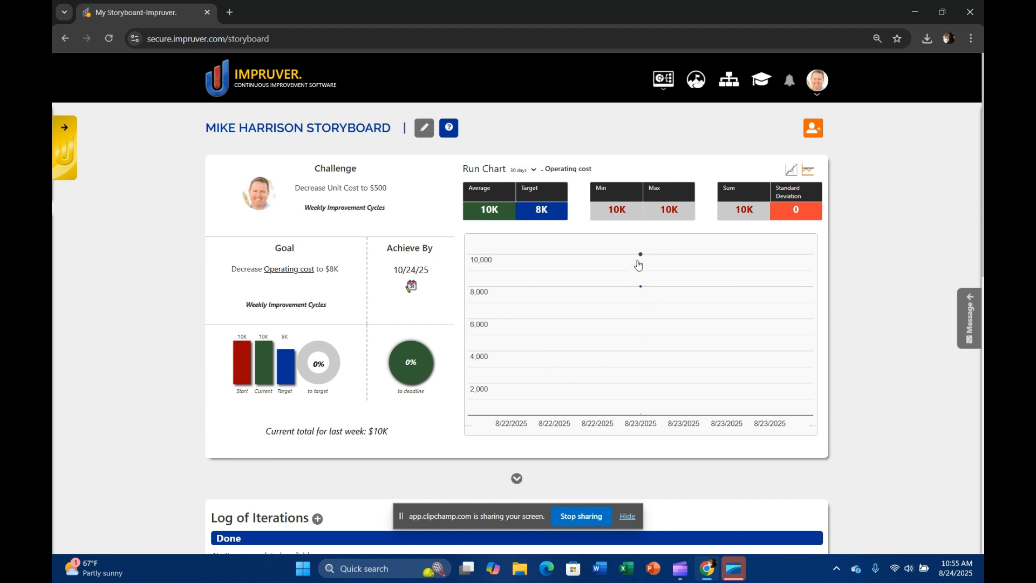
mouse_move(642, 257)
left_click(792, 171)
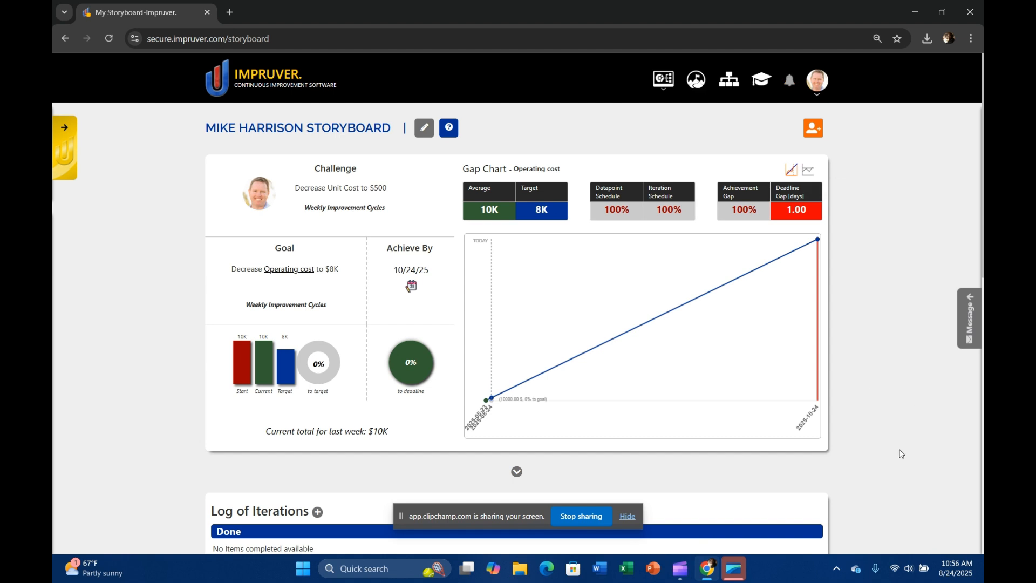
Expand the Notes section below the gap chart, view the blank note editor, and cancel the new note.
scroll(893, 446, "down", 5)
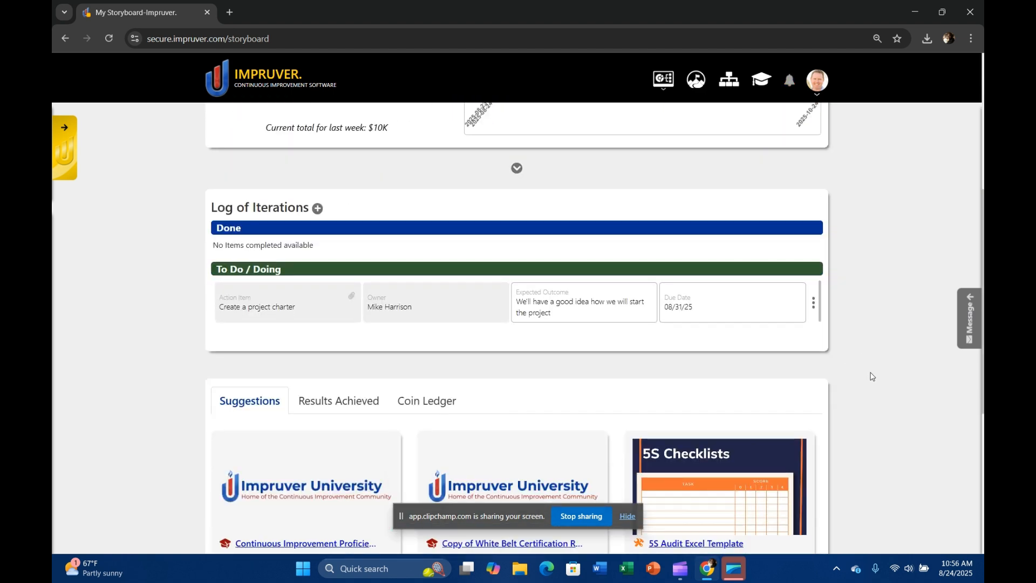
scroll(786, 354, "up", 2)
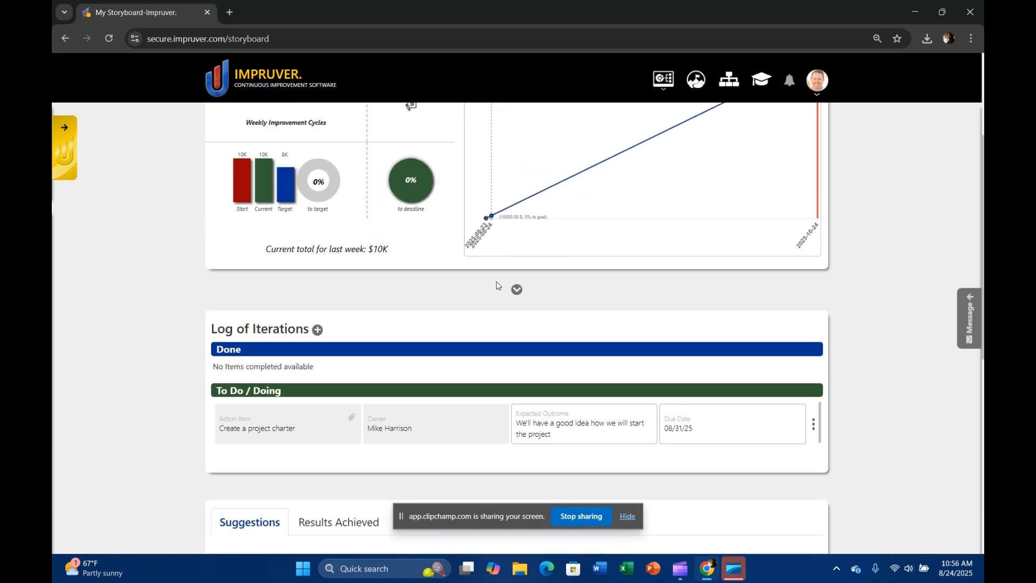
left_click(517, 289)
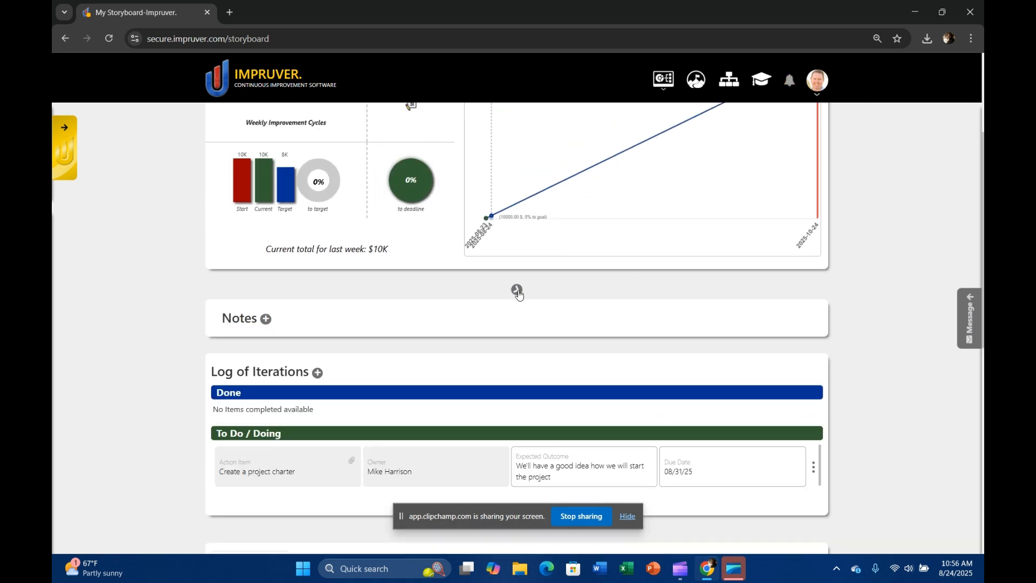
left_click(265, 319)
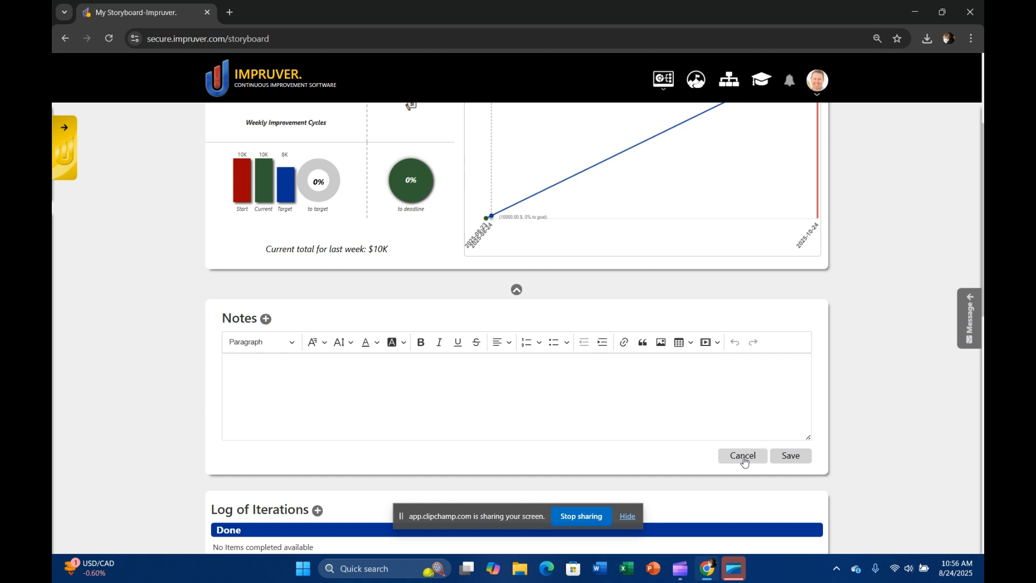
left_click(745, 457)
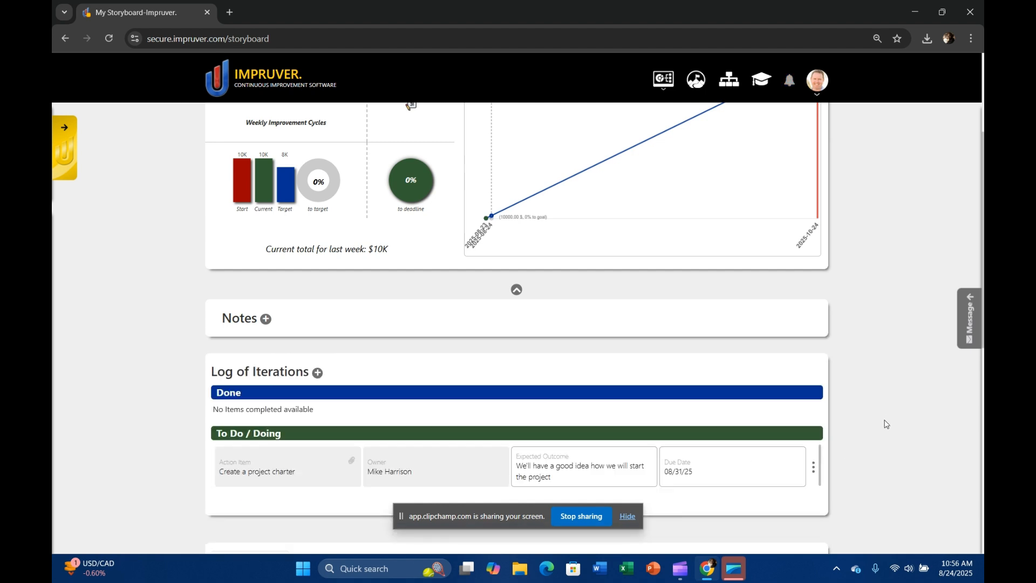
Start the reflection on the project charter action, try its completed status, and set it back to not completed.
scroll(888, 421, "down", 1)
scroll(892, 417, "down", 2)
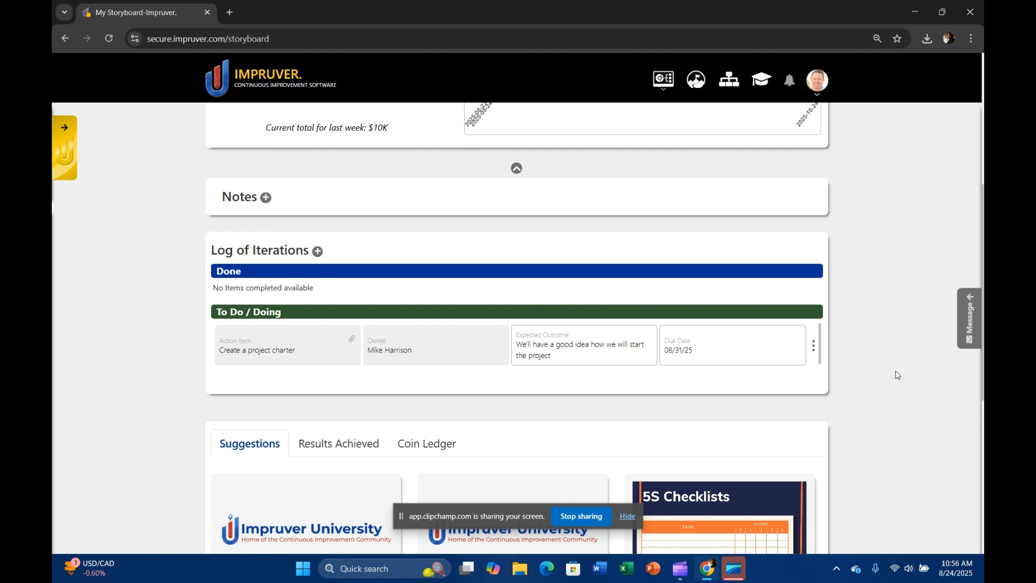
scroll(918, 370, "up", 5)
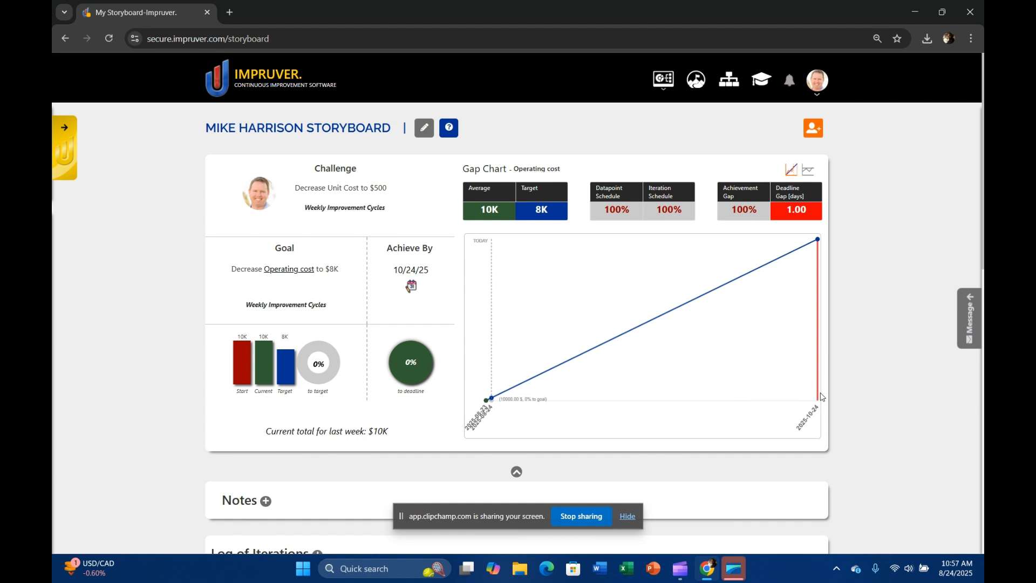
left_click(425, 134)
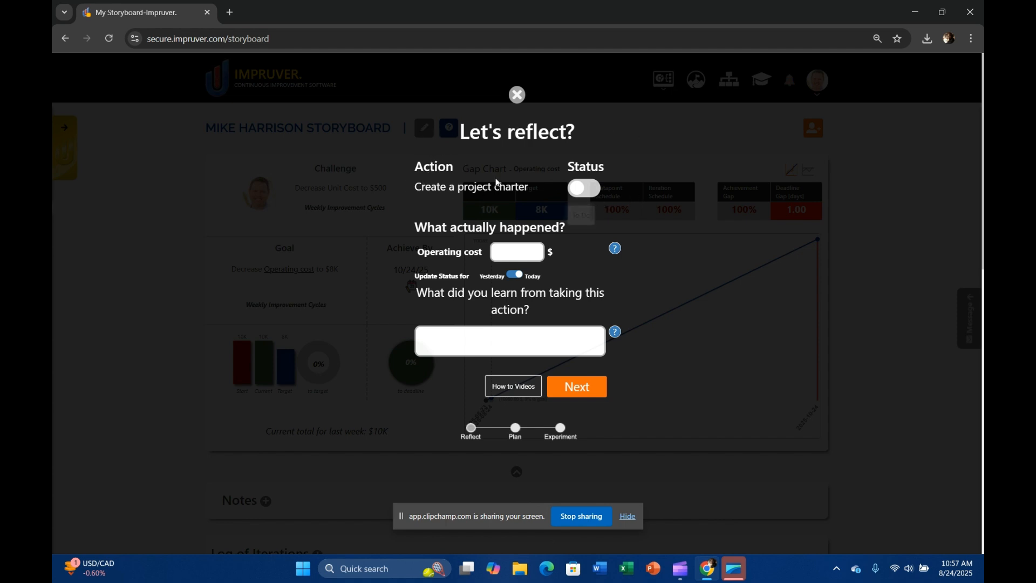
left_click(588, 195)
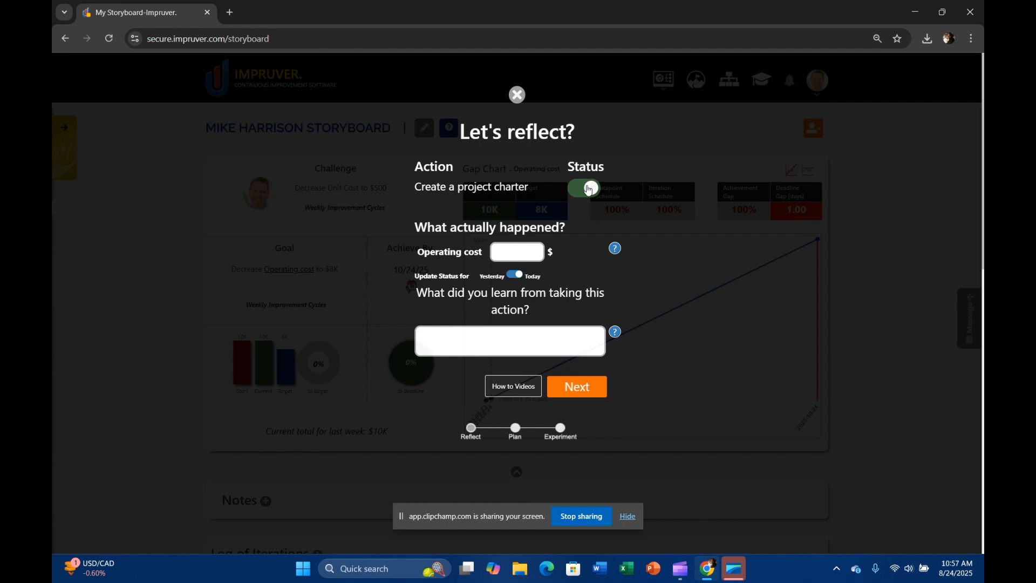
left_click(590, 192)
Record operating cost 10,000 and the learning "We didn't finish our action item because we ran out of time with other issues", and finish the reflection.
left_click(512, 253)
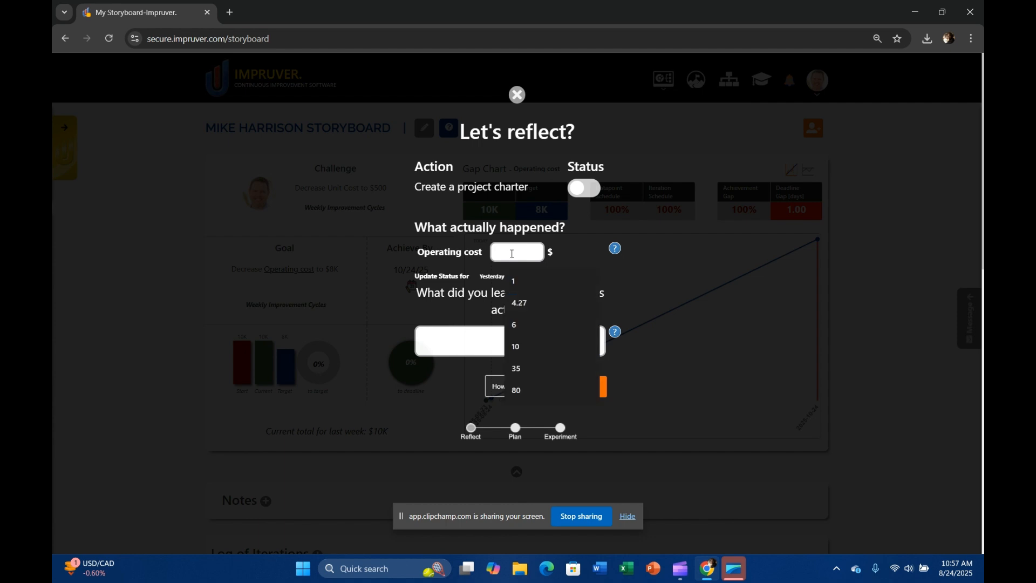
type("100000")
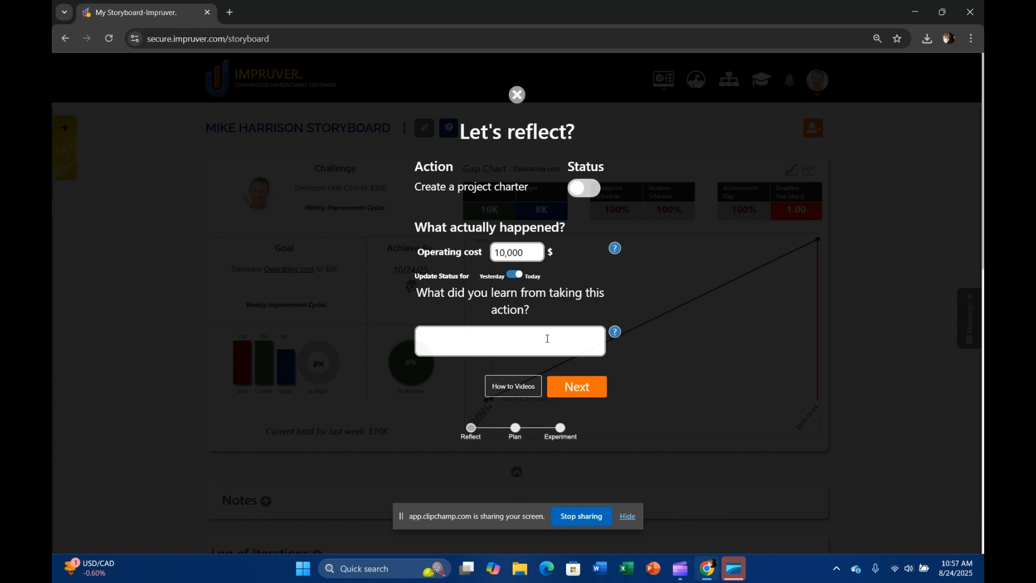
type("We")
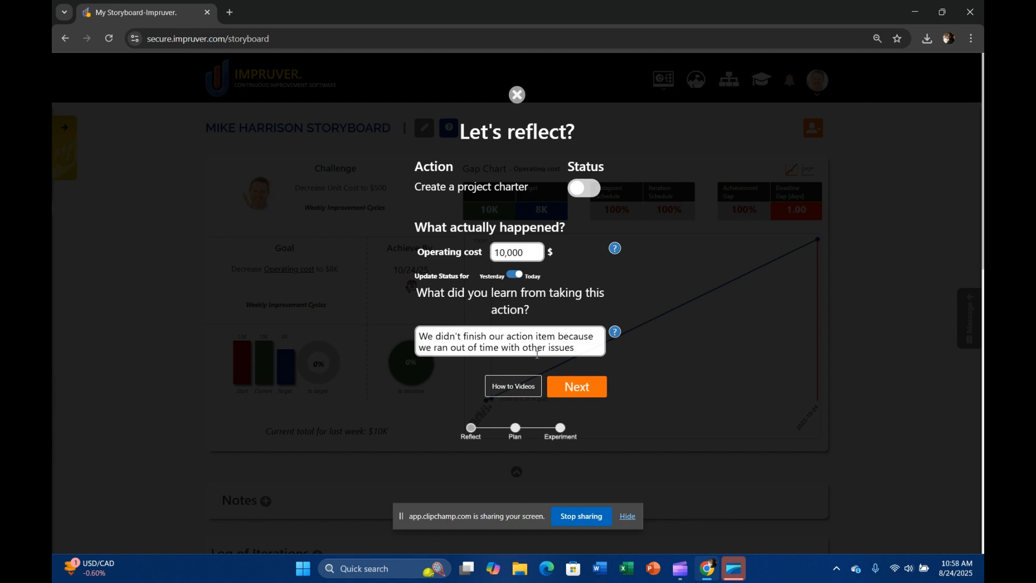
left_click(575, 395)
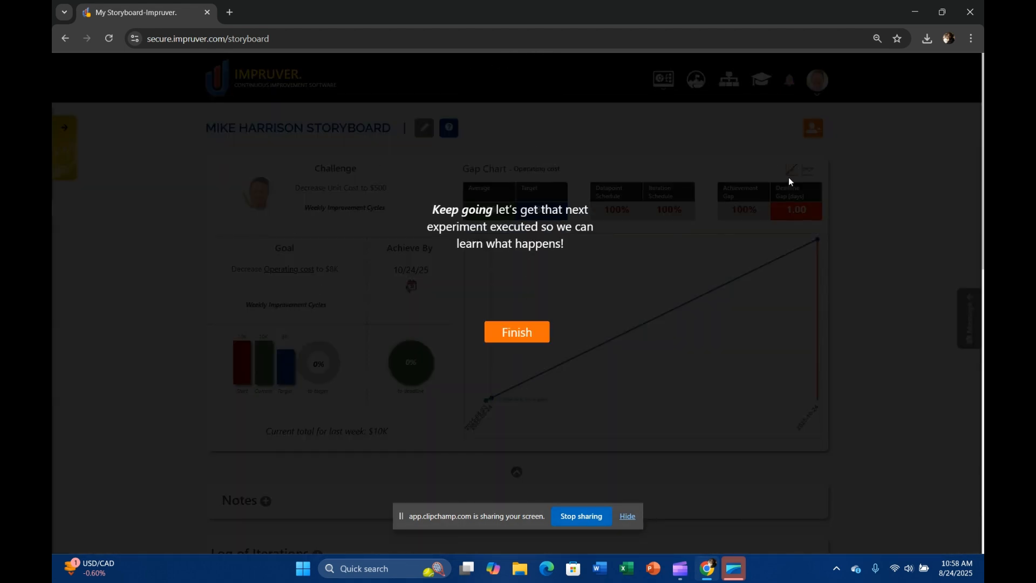
left_click(504, 334)
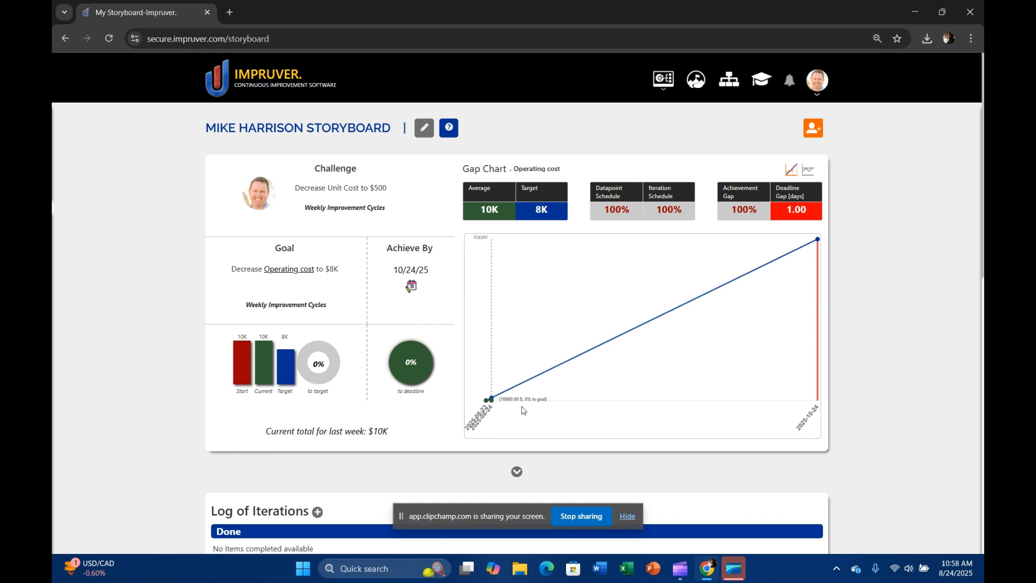
Reflect on the project charter action as complete, with operating cost 9,500 and learning "The project charter was a great tool to organize the work".
mouse_move(492, 402)
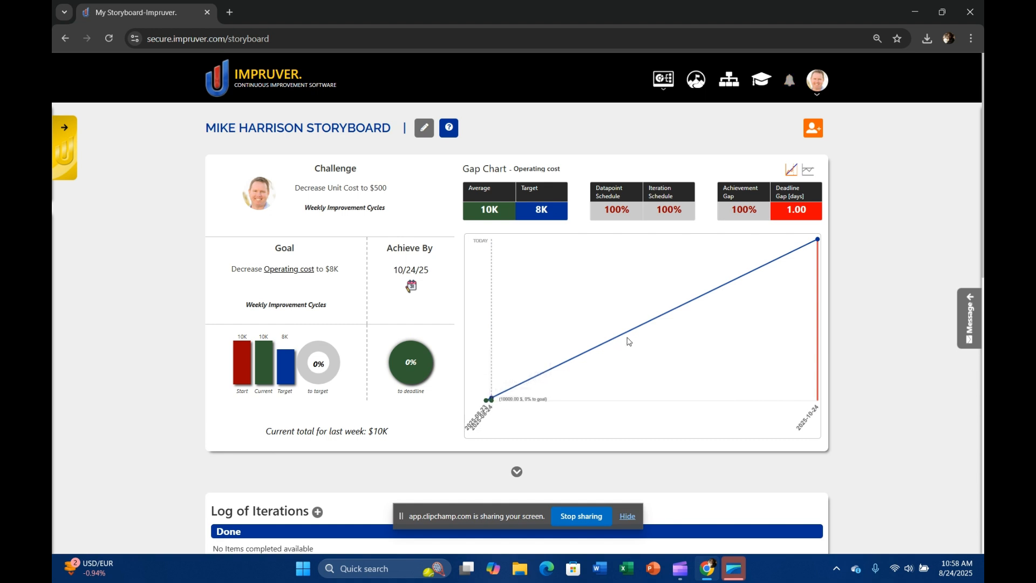
scroll(541, 390, "down", 5)
scroll(542, 394, "up", 5)
left_click(424, 129)
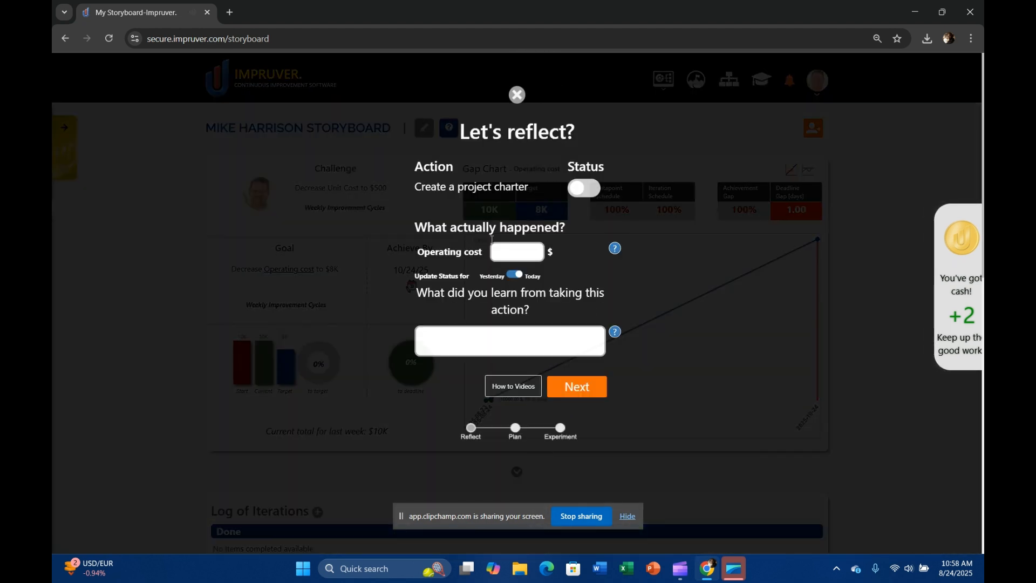
left_click(579, 190)
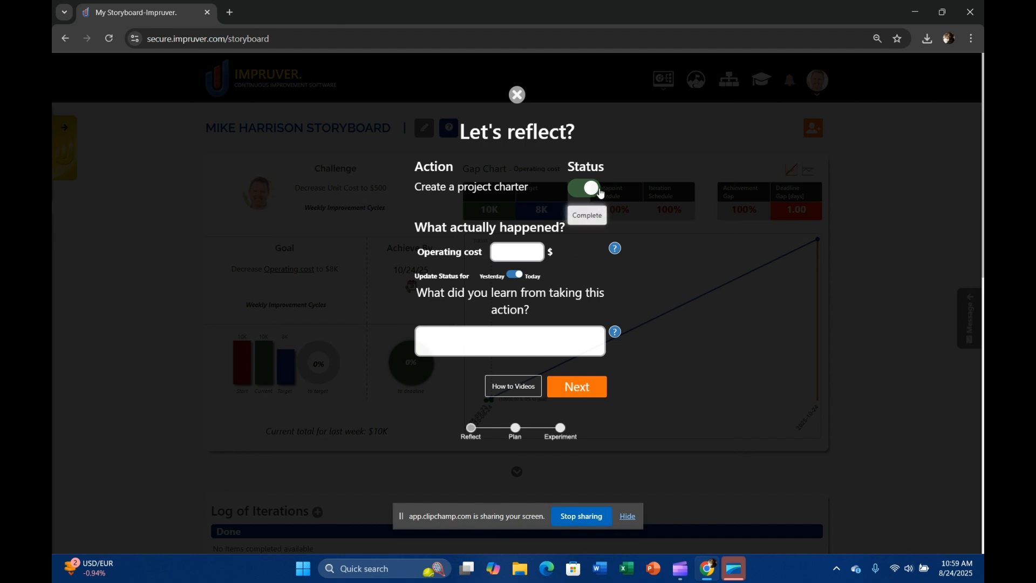
left_click(512, 257)
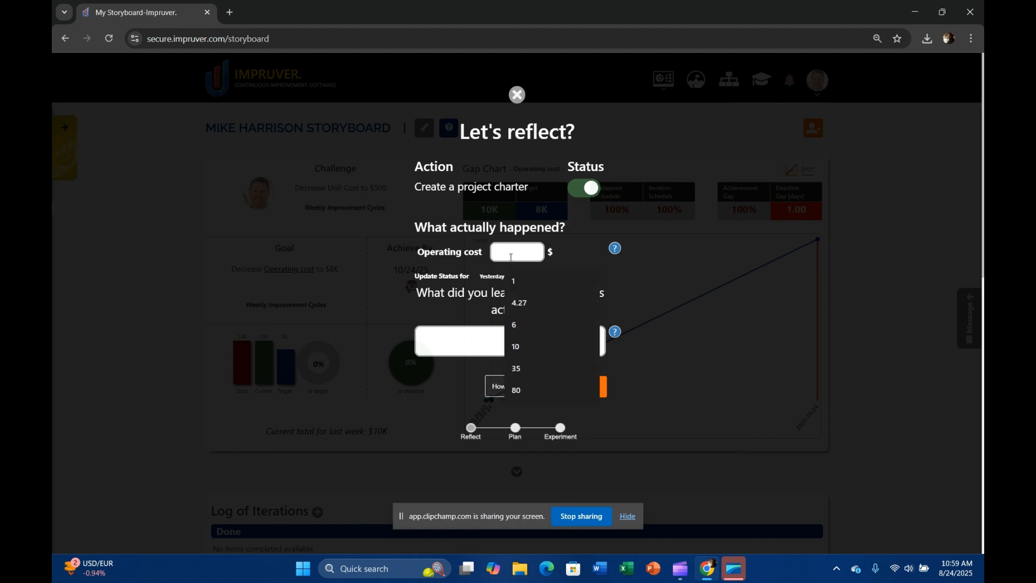
type("9500")
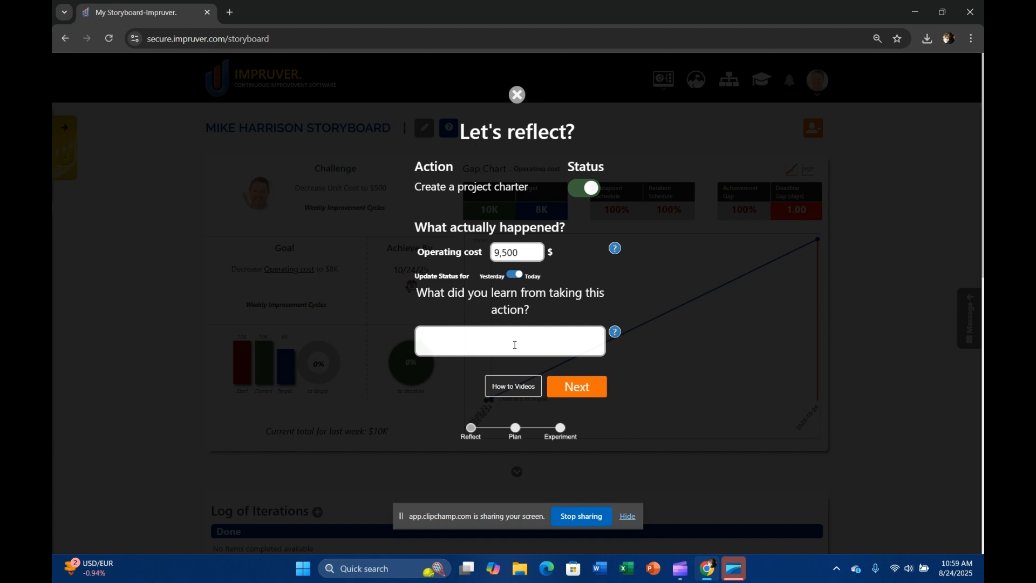
left_click(513, 344)
type("The project charter was a great tool to organize the work")
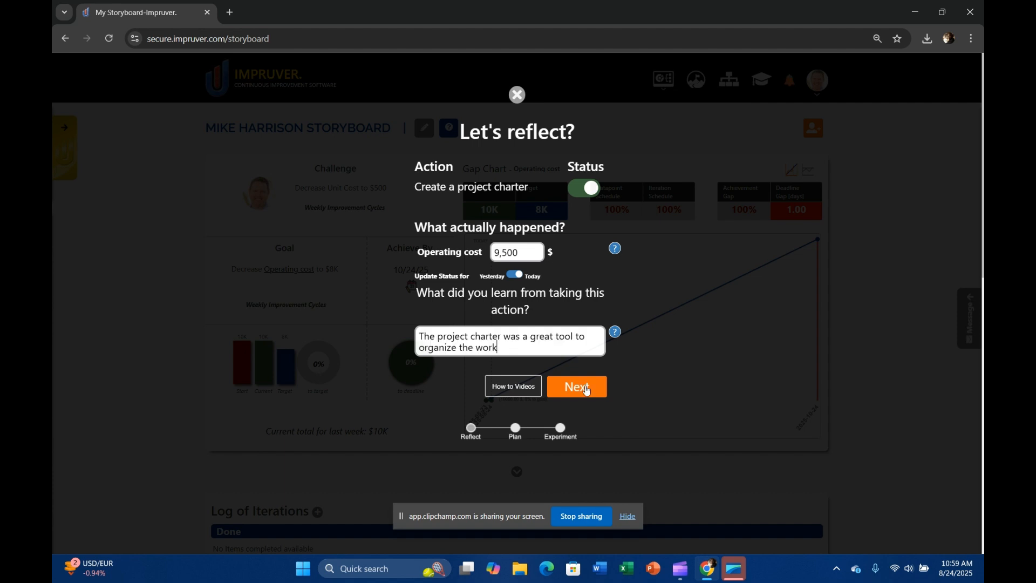
left_click(587, 389)
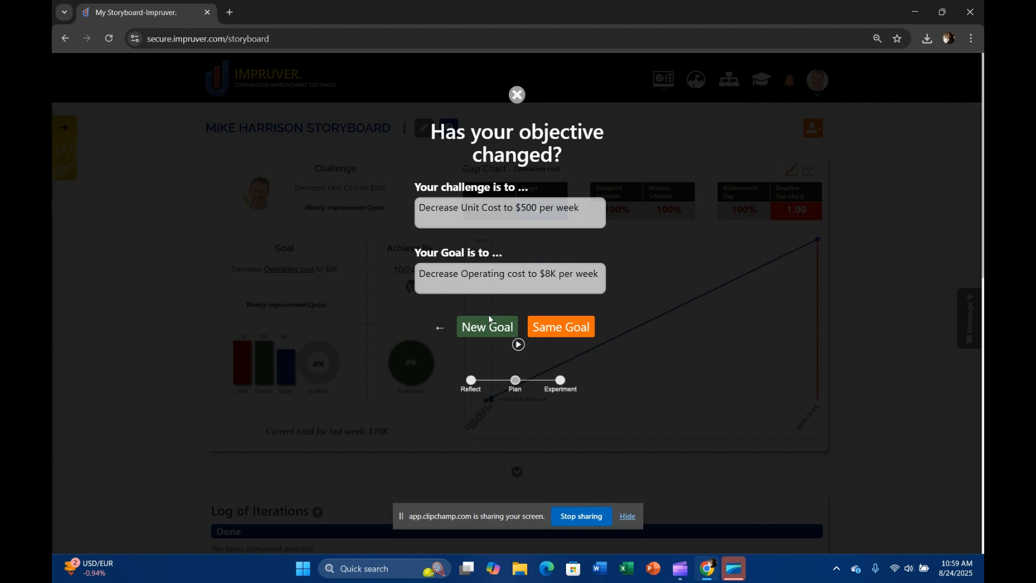
Keep the same goal, plan "Build a weekly checking meeting to review results with the team", expecting "Operating cost will be reduced to $9000 per week".
left_click(579, 331)
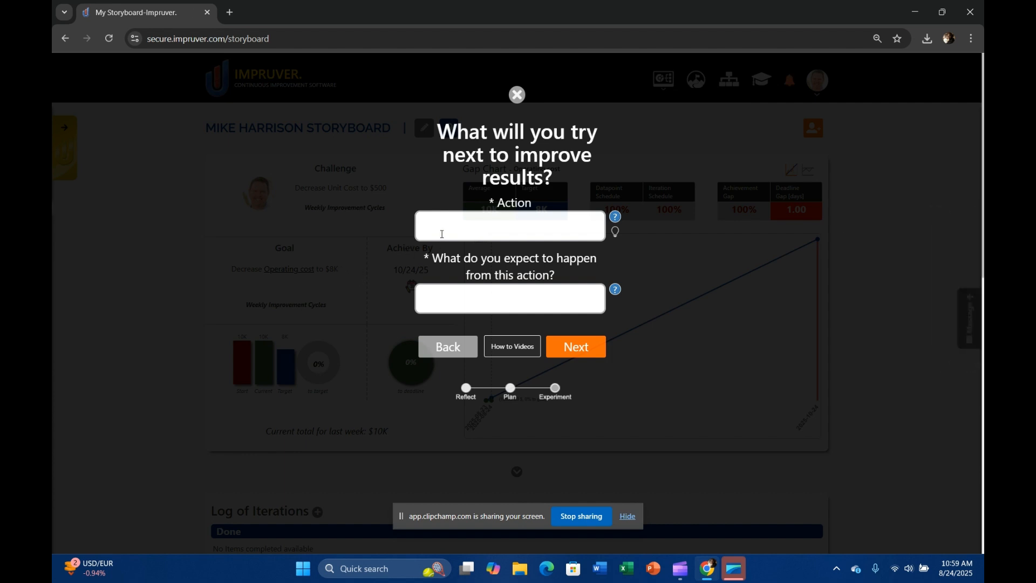
type("Build a weekly checking meeting to review results with the team")
left_click(493, 292)
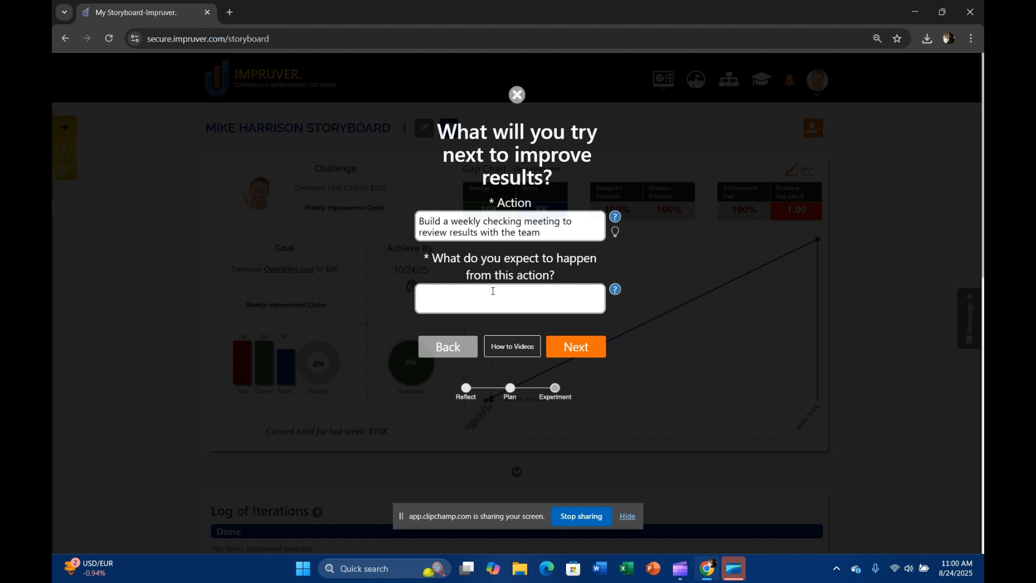
type("Operating cost will be reduced to $9000 per week")
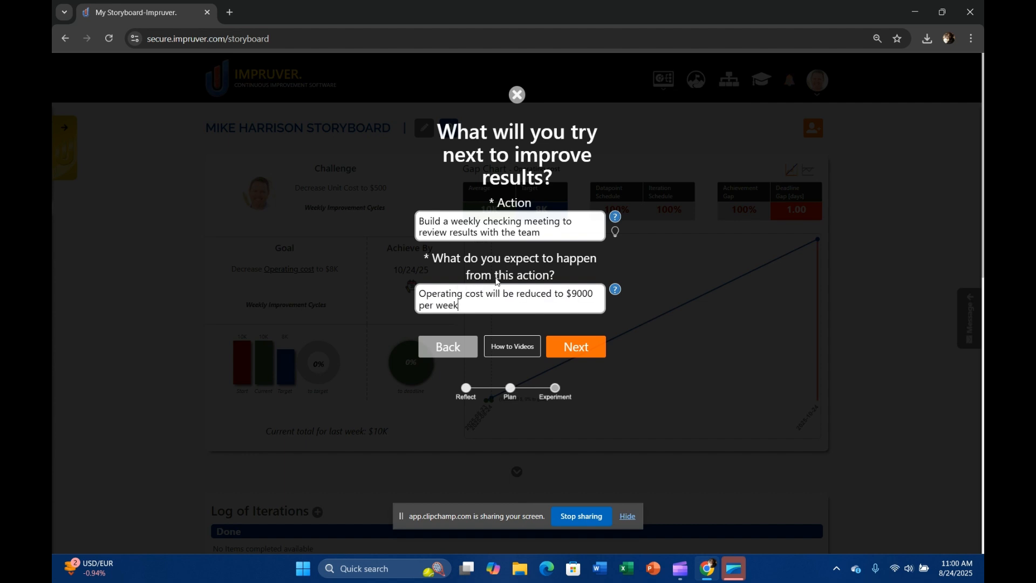
left_click(585, 352)
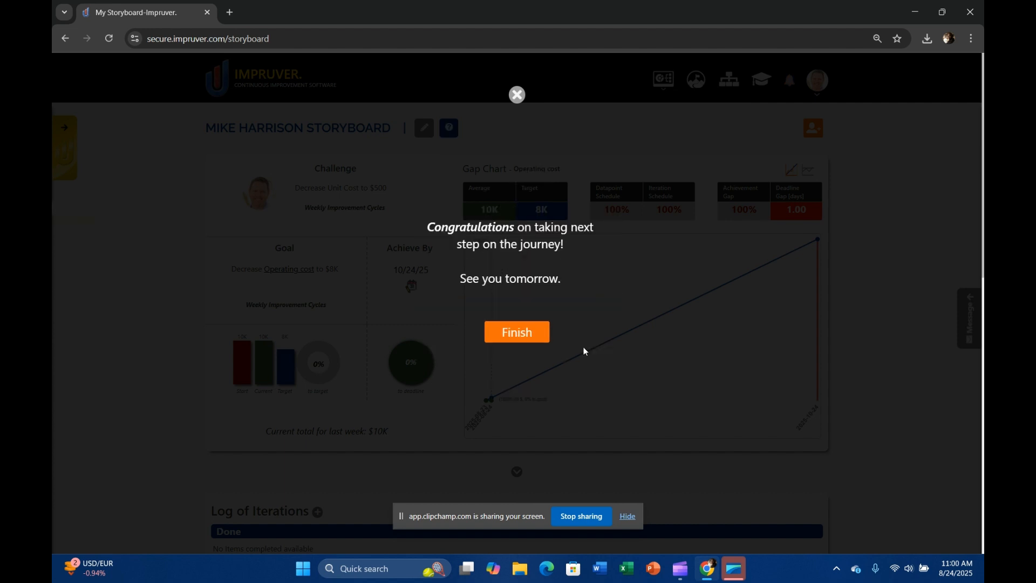
left_click(529, 334)
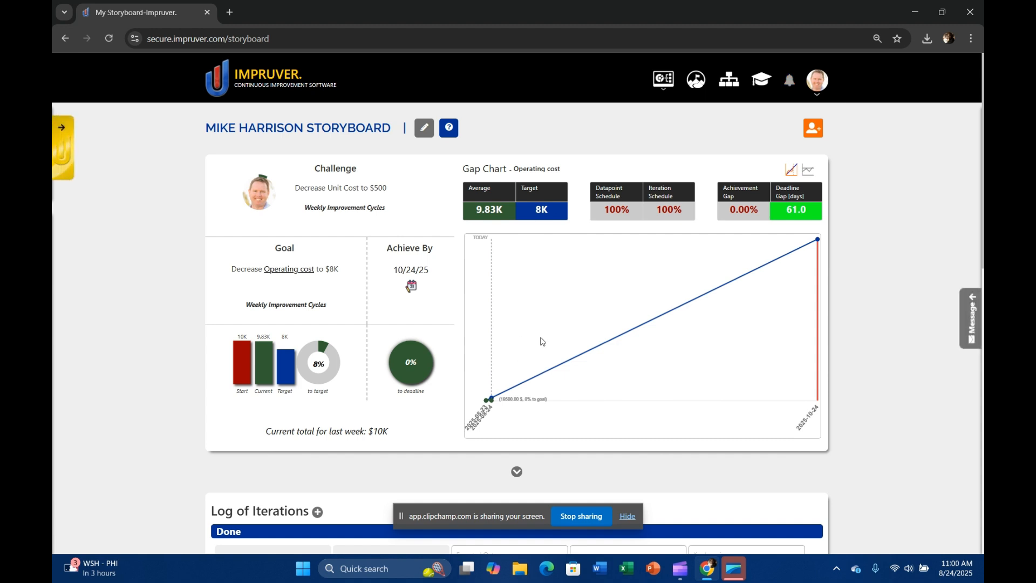
Examine the storyboard's progress figures, gap chart, and the done and to-do entries in the Log of Iterations.
scroll(567, 353, "down", 4)
scroll(562, 355, "up", 4)
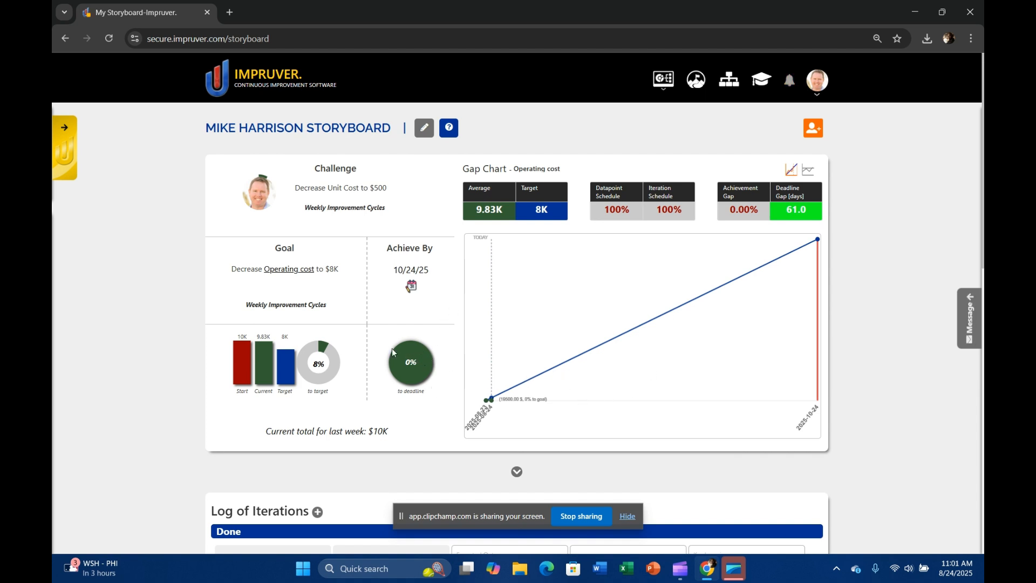
scroll(504, 356, "down", 5)
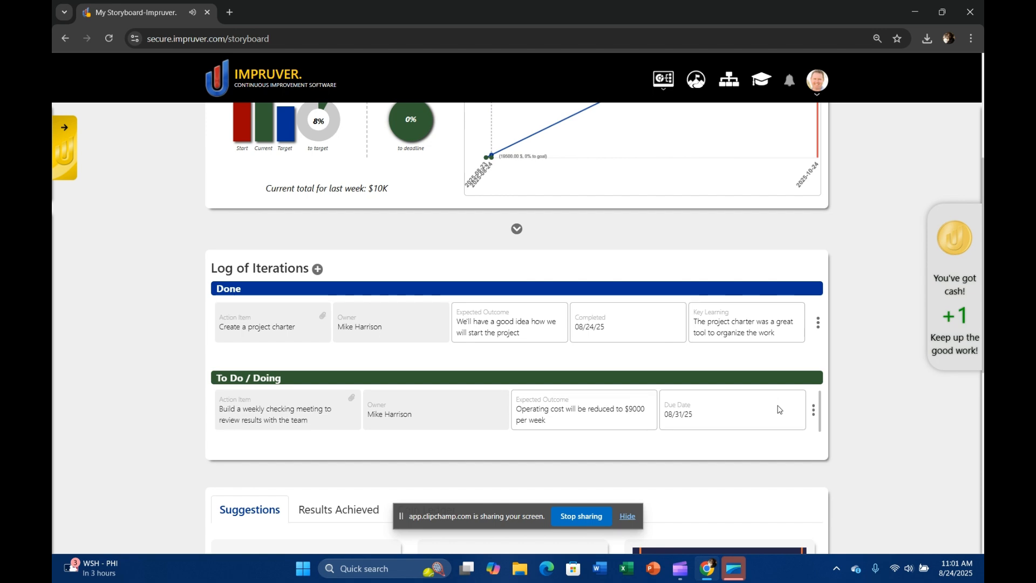
scroll(799, 411, "down", 2)
scroll(877, 404, "up", 6)
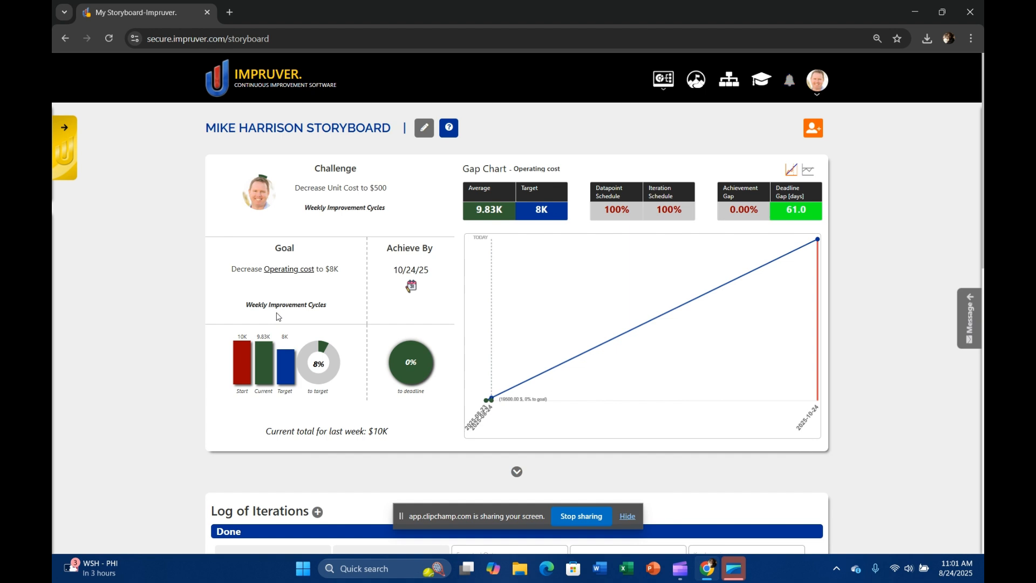
scroll(340, 233, "down", 3)
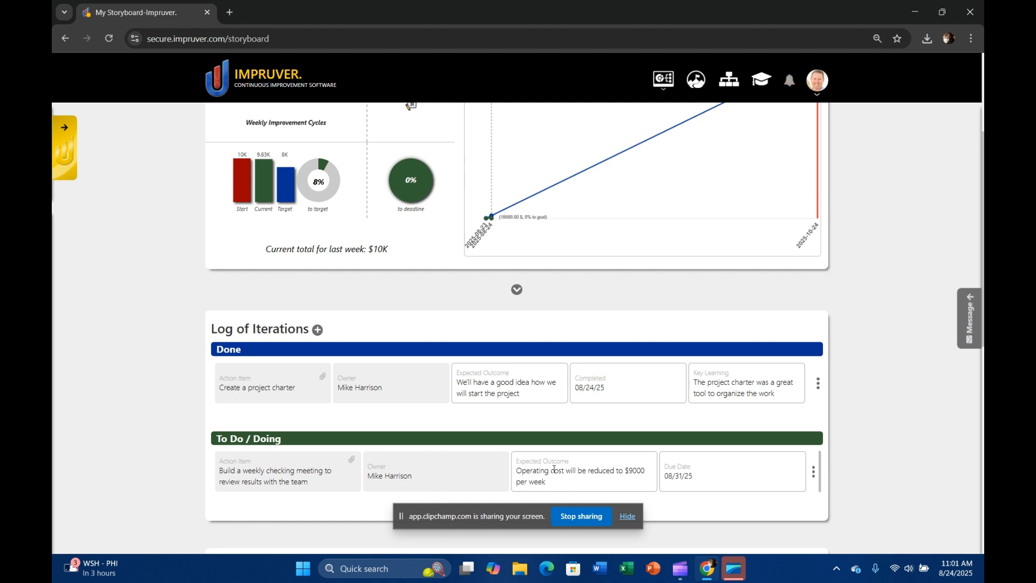
scroll(583, 458, "up", 3)
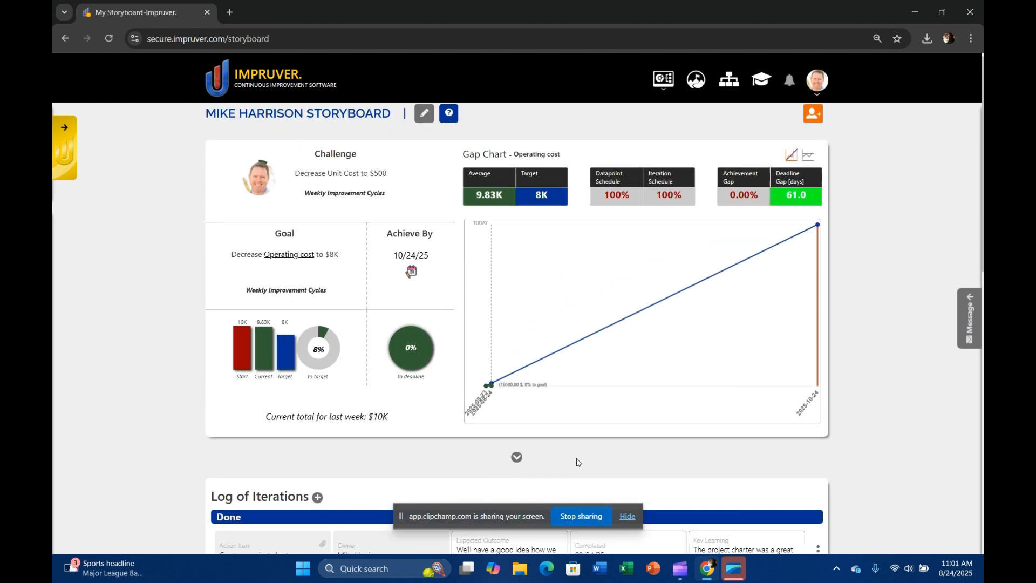
scroll(577, 463, "down", 3)
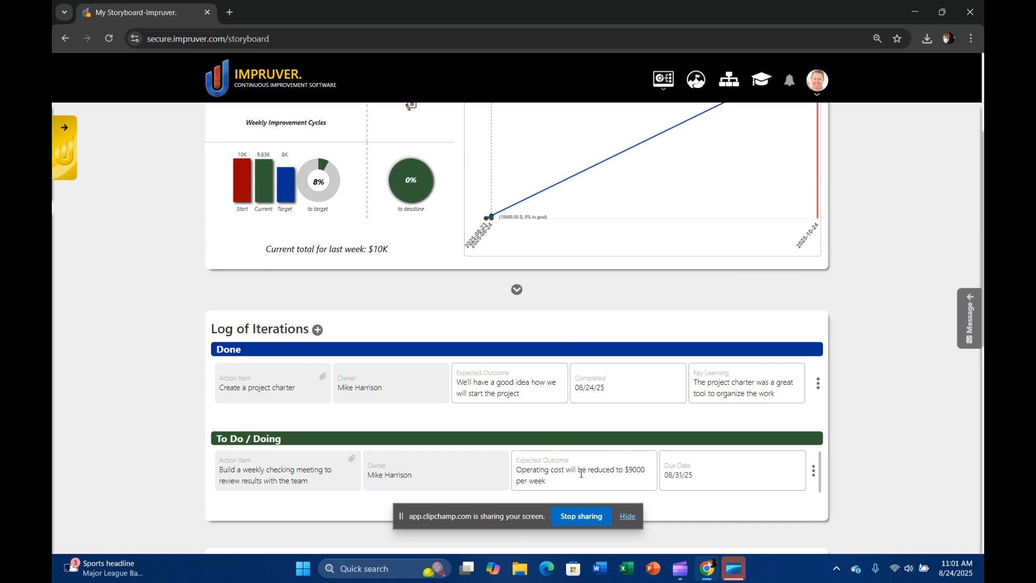
scroll(411, 399, "up", 1)
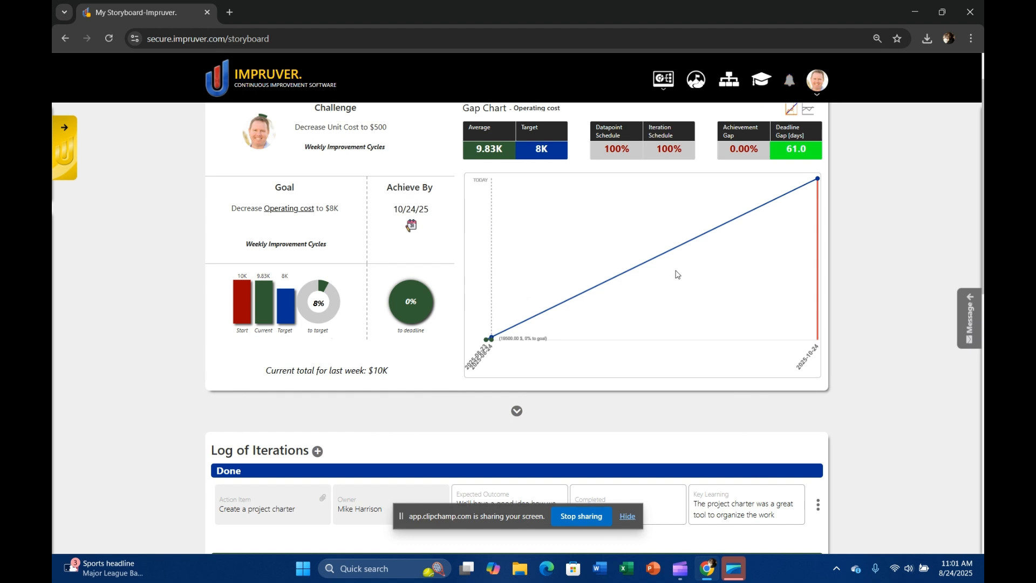
scroll(678, 276, "up", 1)
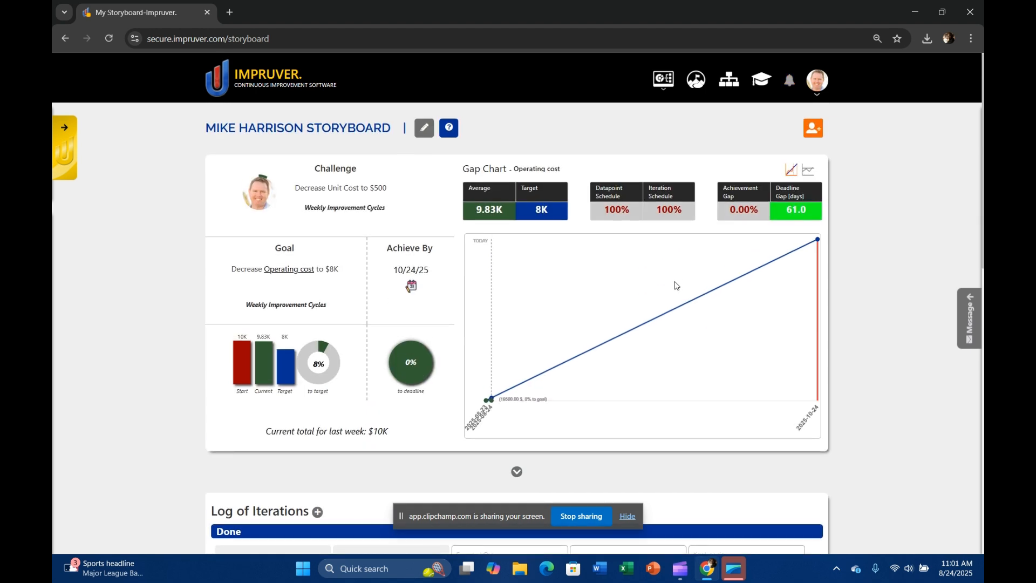
scroll(675, 285, "down", 2)
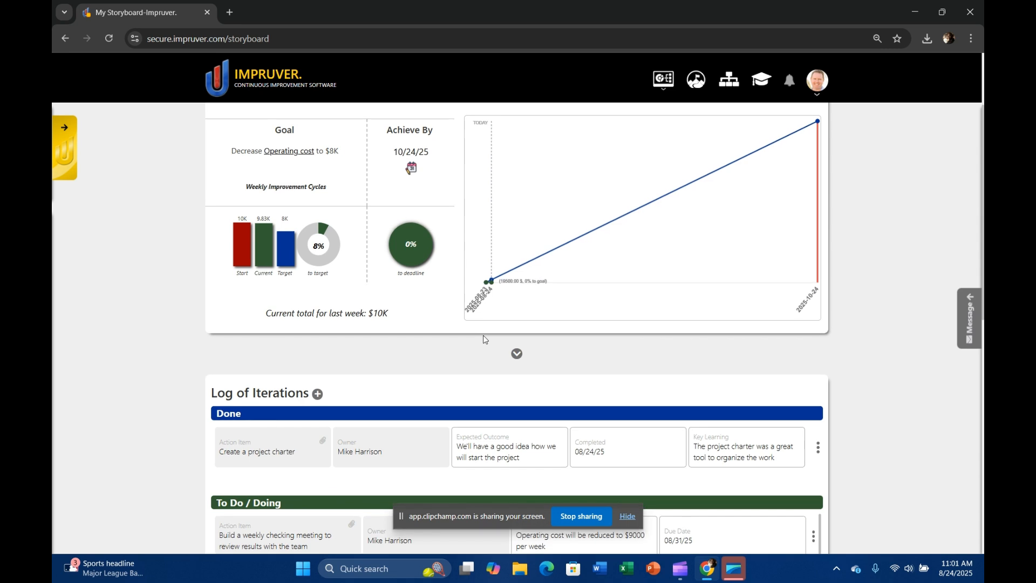
scroll(530, 384, "up", 1)
scroll(529, 384, "down", 3)
scroll(490, 400, "up", 2)
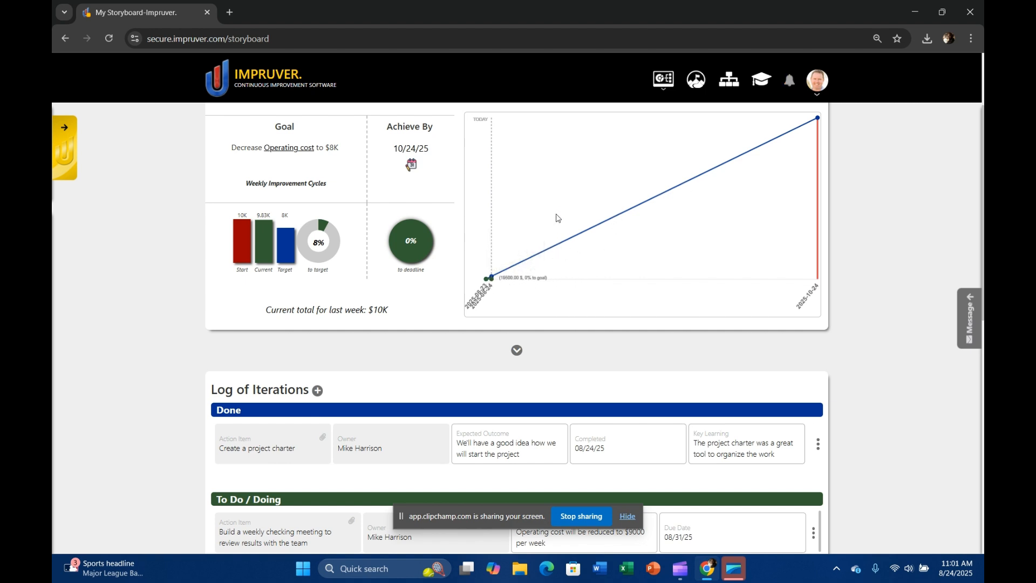
scroll(575, 330, "up", 2)
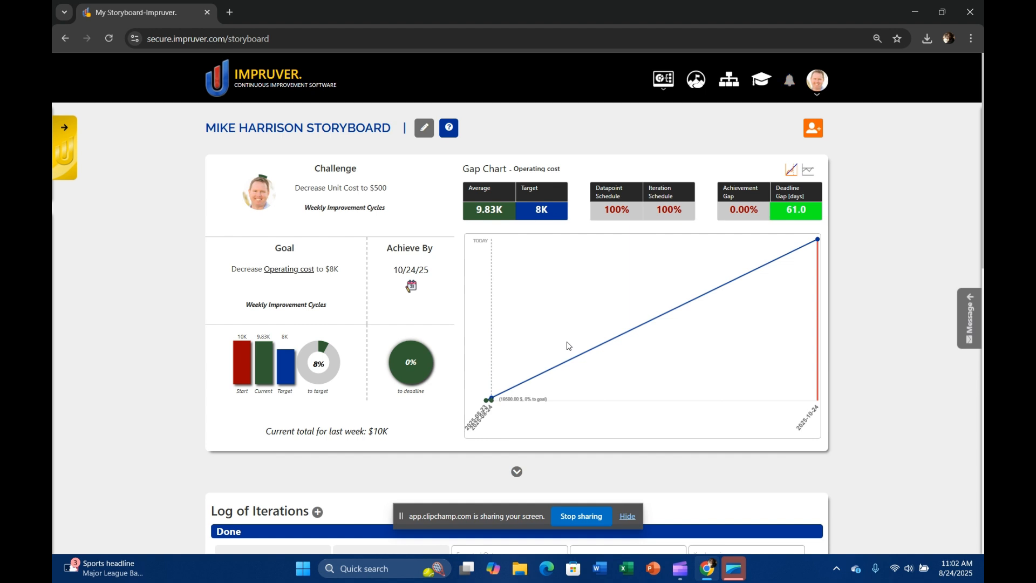
scroll(177, 383, "down", 1)
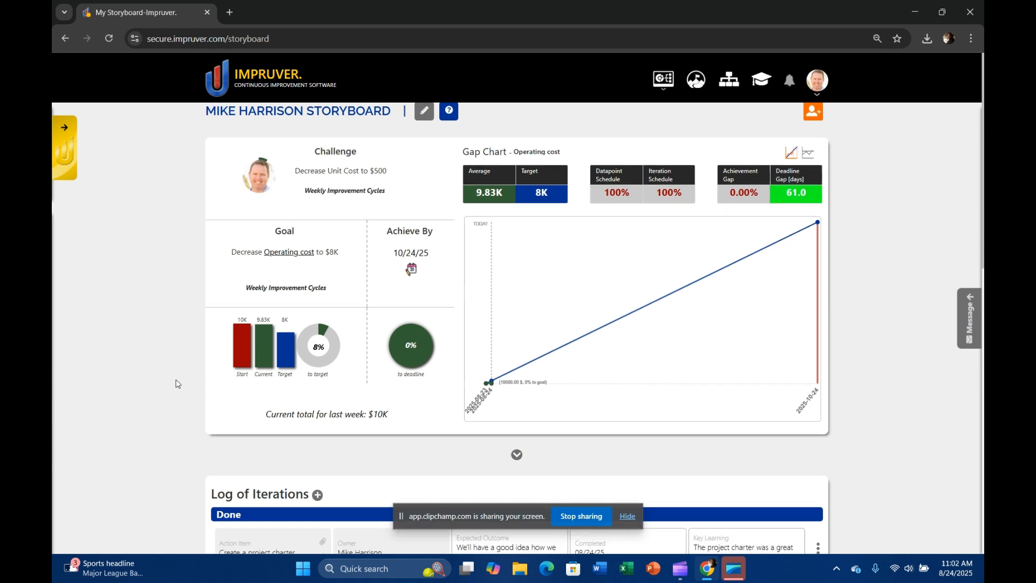
scroll(180, 387, "down", 4)
scroll(186, 396, "up", 5)
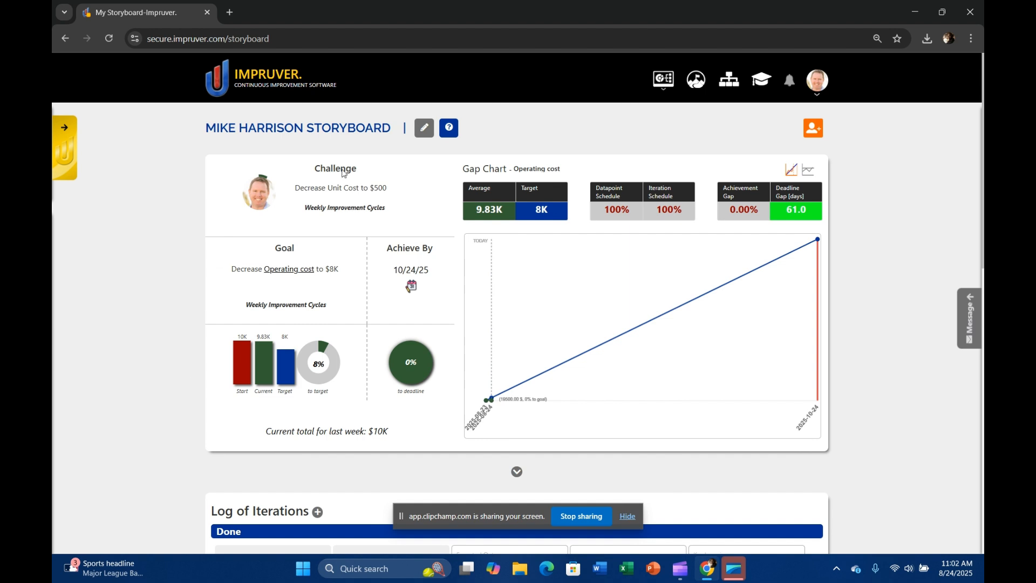
Reflect on the weekly meeting action as complete, with operating cost 8,000 and learning "Once the team understood the goal, they were able to perform".
left_click(424, 131)
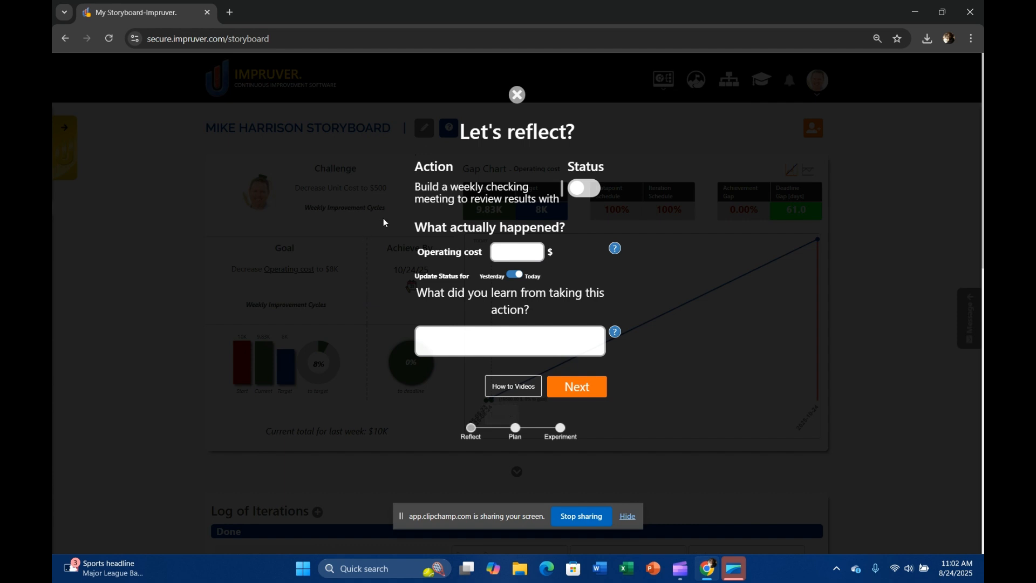
left_click(578, 196)
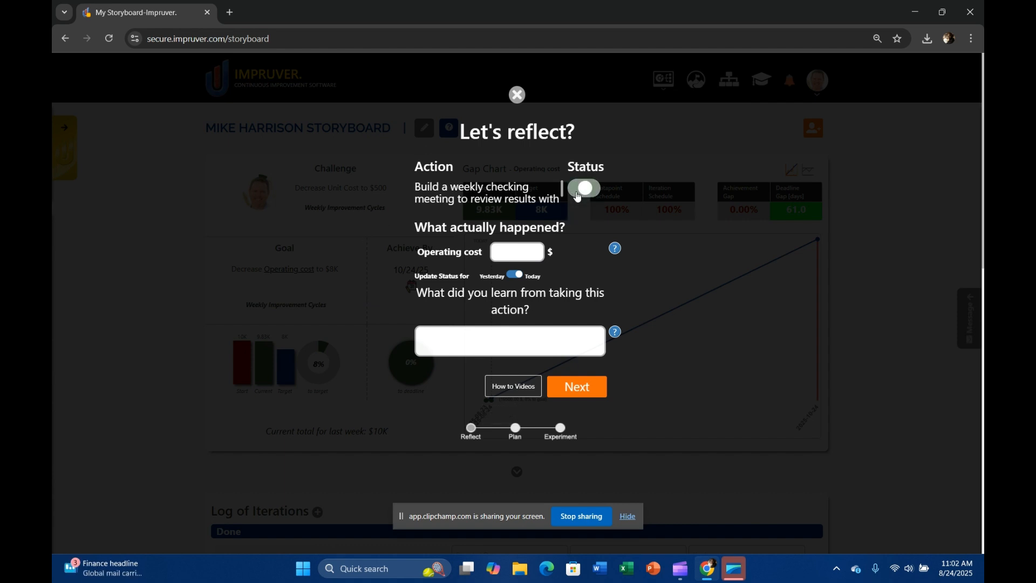
left_click(521, 255)
type("8000")
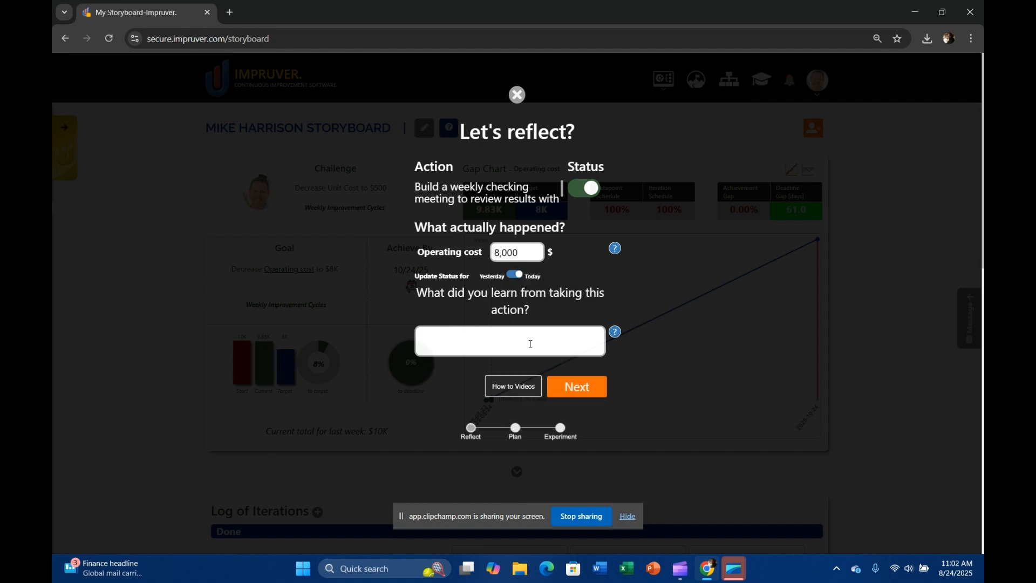
type("Once the team understood the goal, they were able to perform")
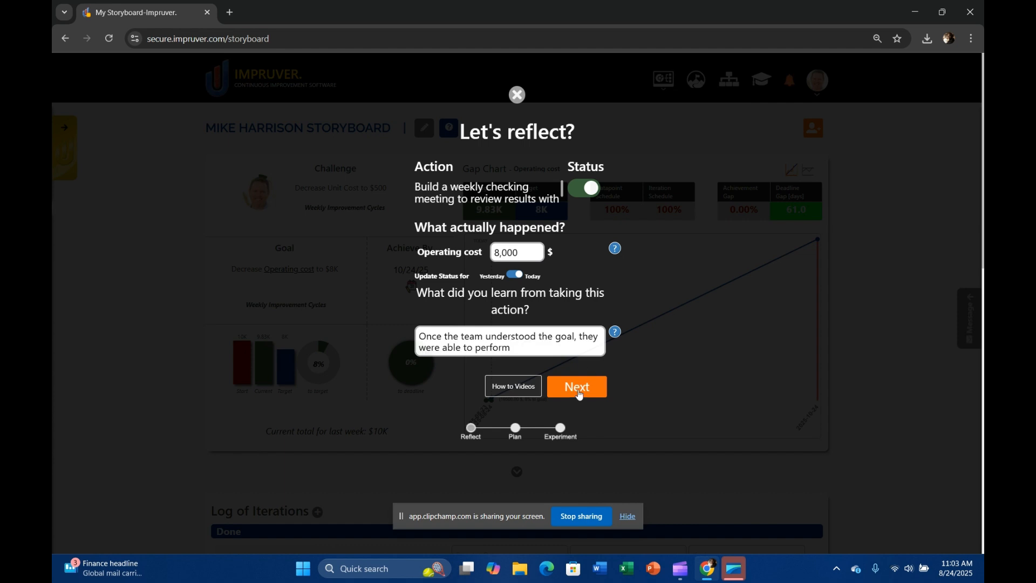
left_click(577, 387)
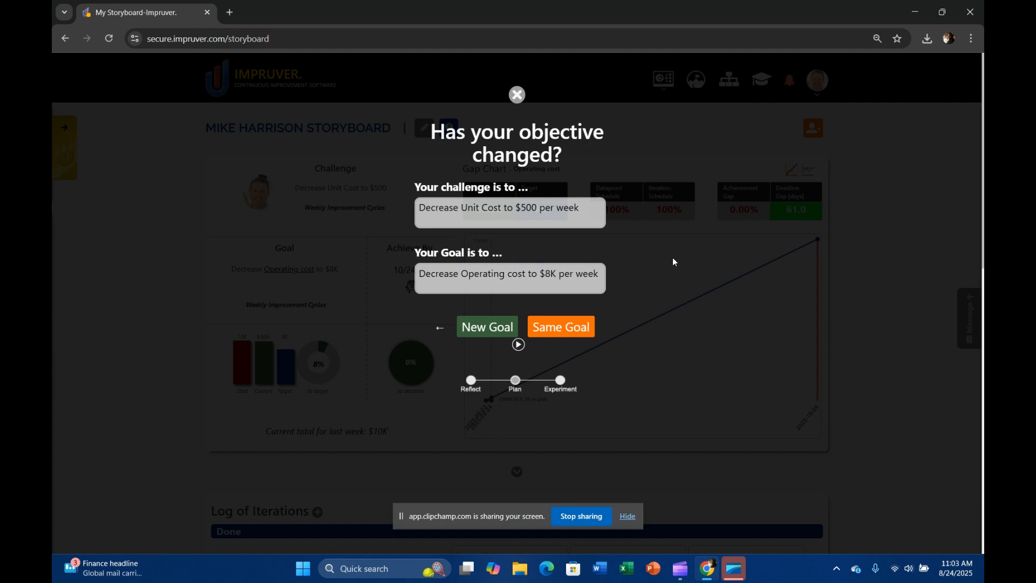
Start a new goal under the unit cost challenge for the Operating cost metric in $, with baseline 8,000 and target 7,000.
left_click(488, 330)
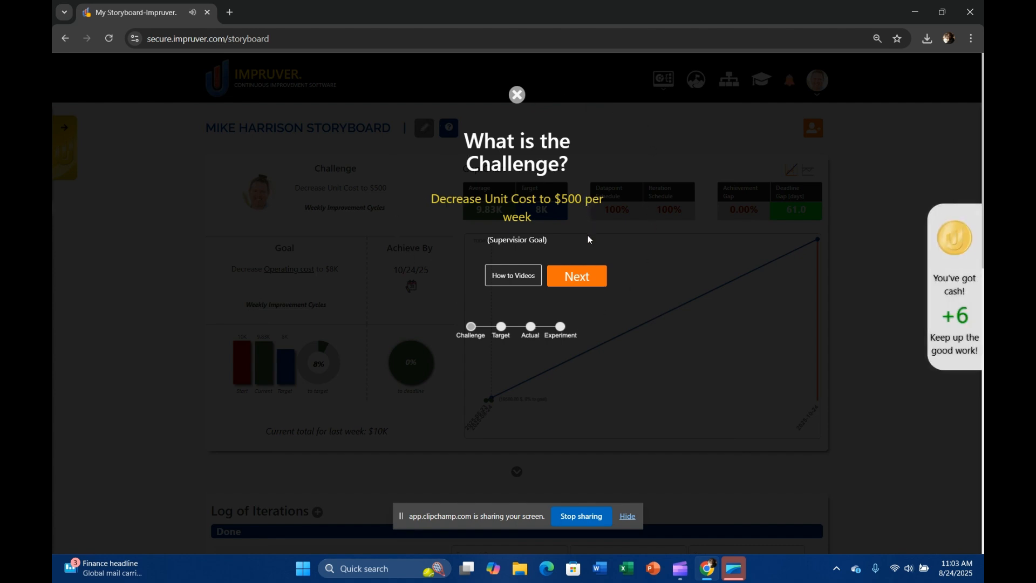
left_click(578, 285)
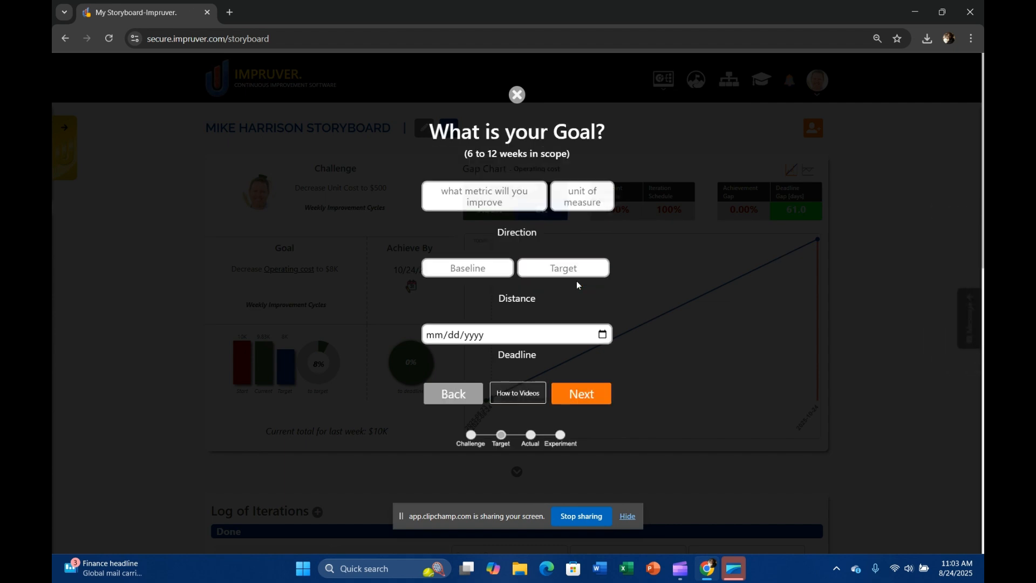
left_click(483, 193)
type("Operat")
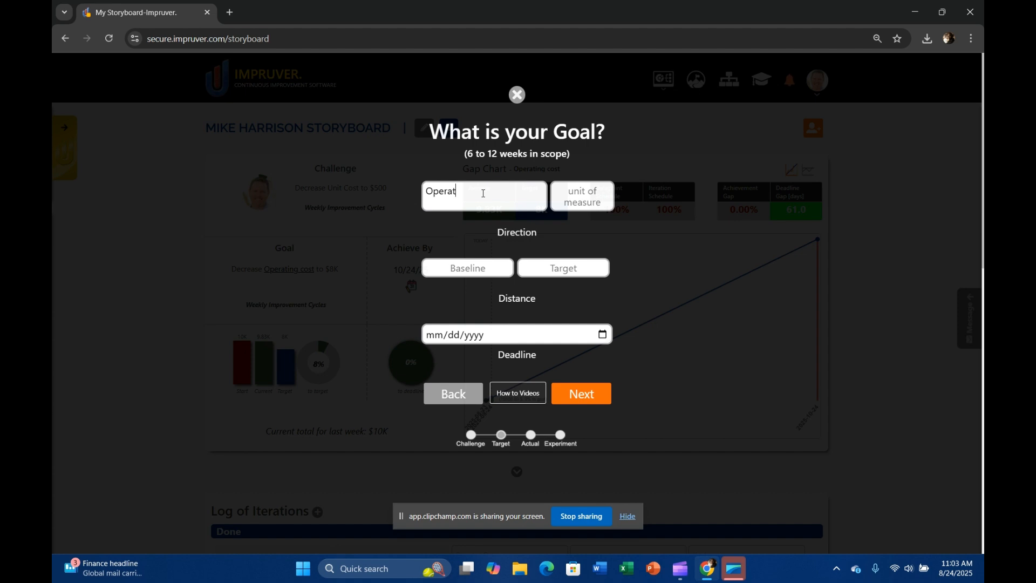
type("ing cost")
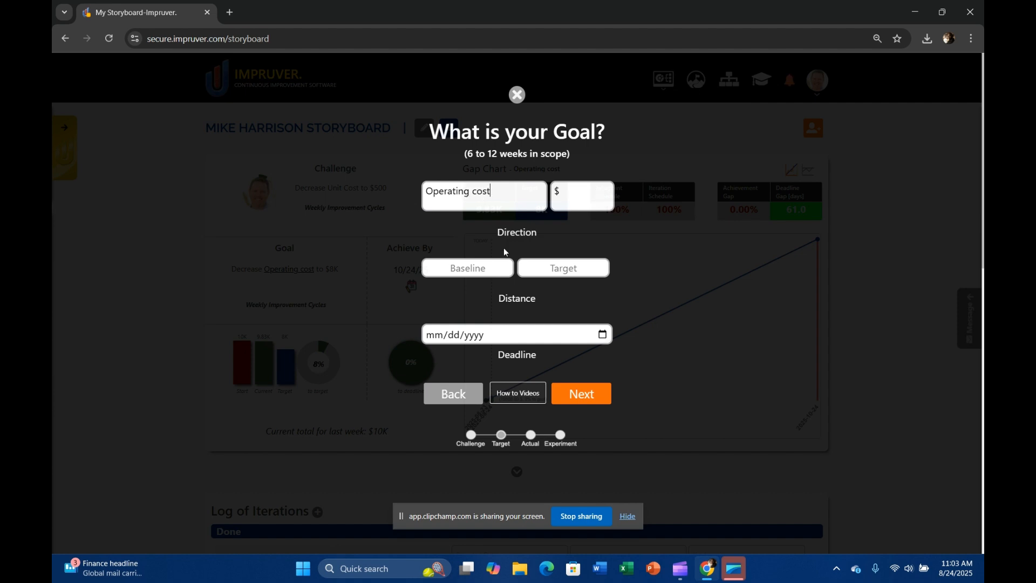
left_click(471, 269)
type("8000")
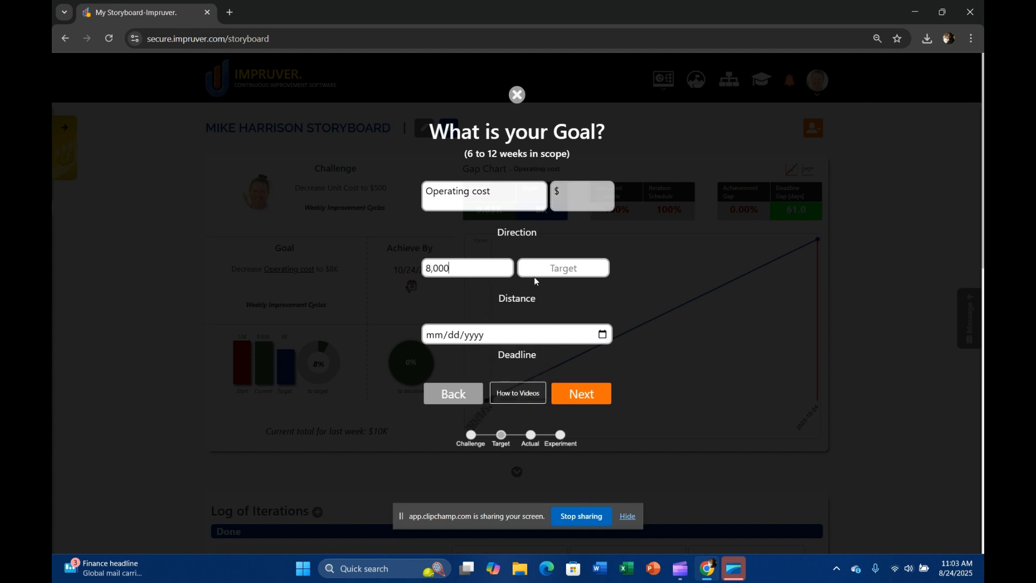
type("7000")
key("Tab")
Set the new goal's deadline to 10/31/2025 and accept the goal statement with a Weekly PDCA frequency.
left_click(603, 335)
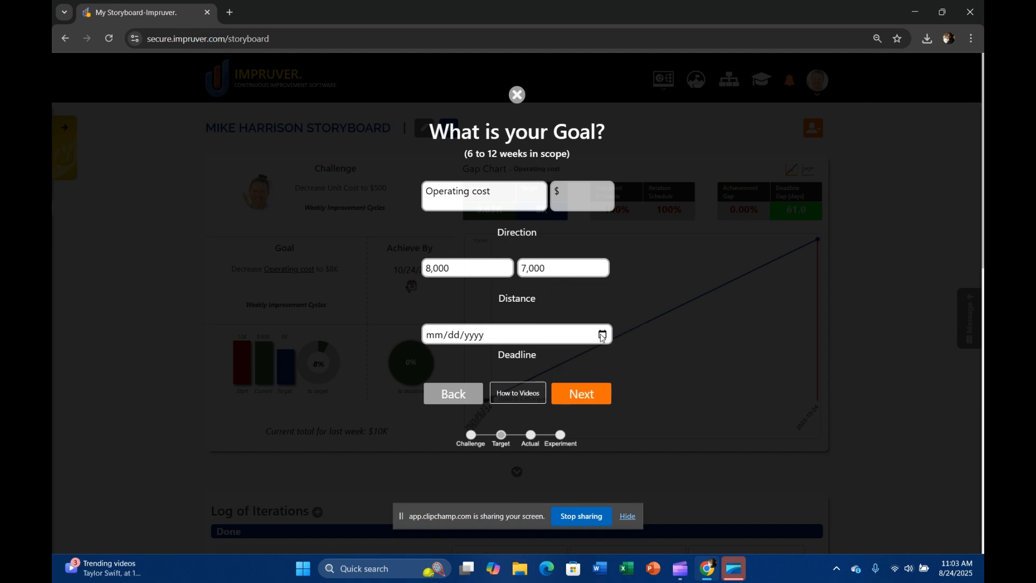
left_click(527, 359)
left_click(528, 358)
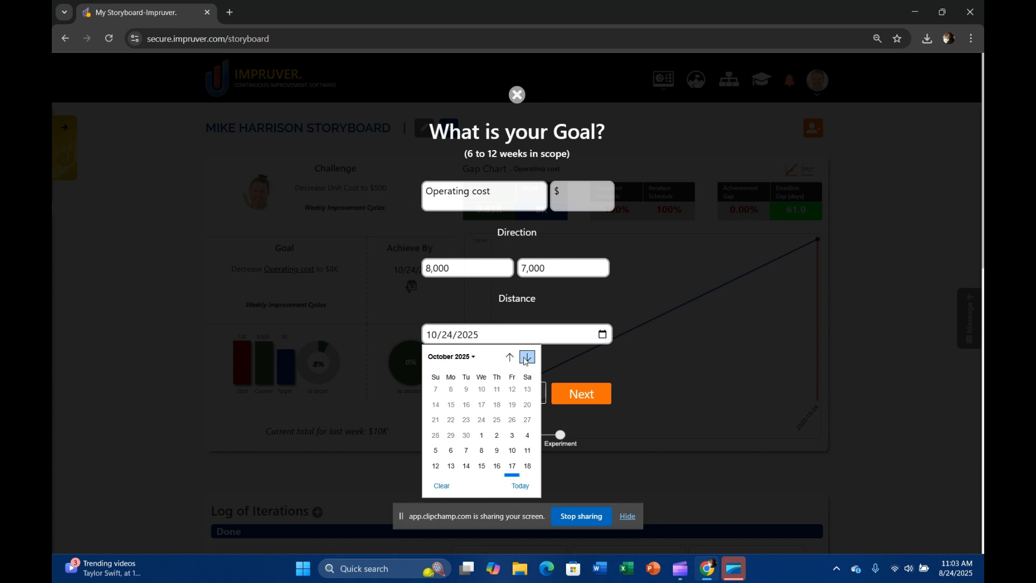
left_click(511, 454)
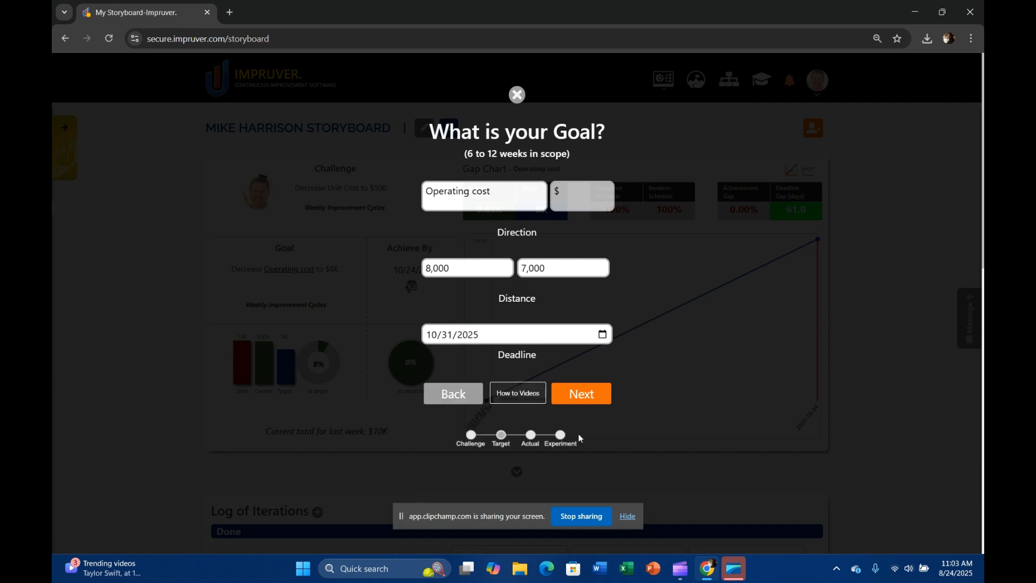
left_click(580, 400)
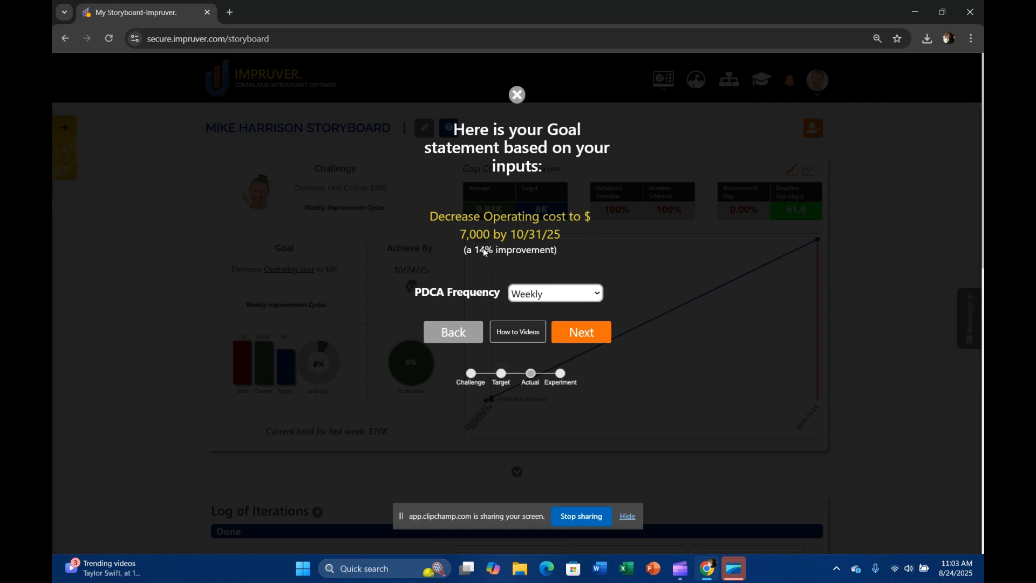
left_click(588, 338)
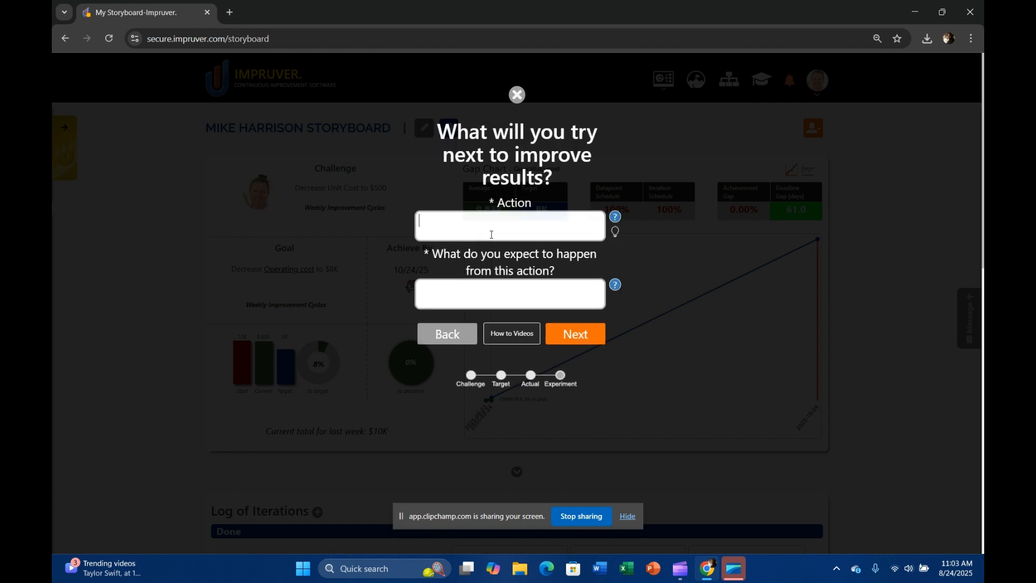
Plan the action "Build a project charter", expecting "We will have a good set up for success", and finish the goal setup.
type("Build a project charter")
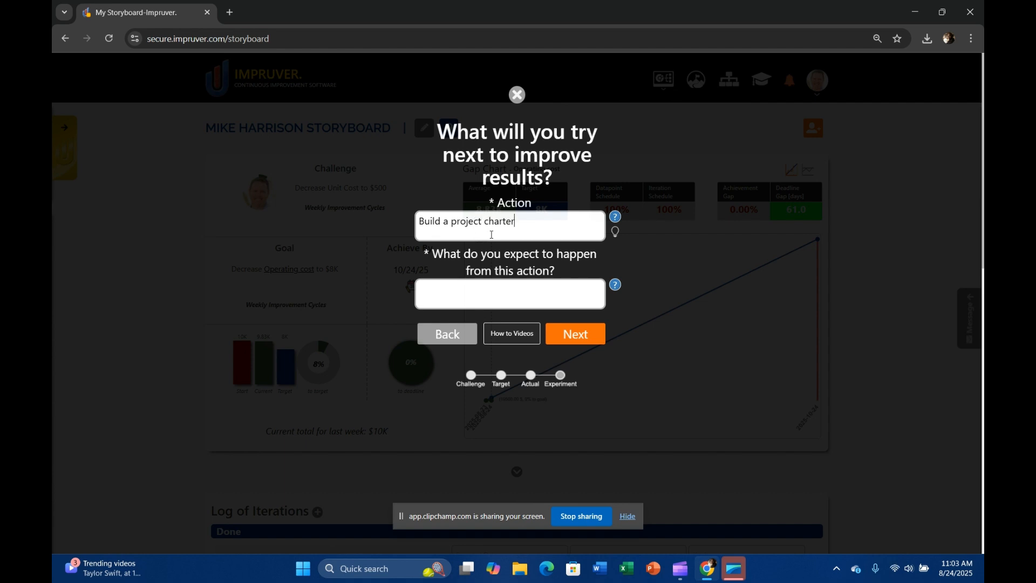
key("Tab")
type("We will have a good set up for success")
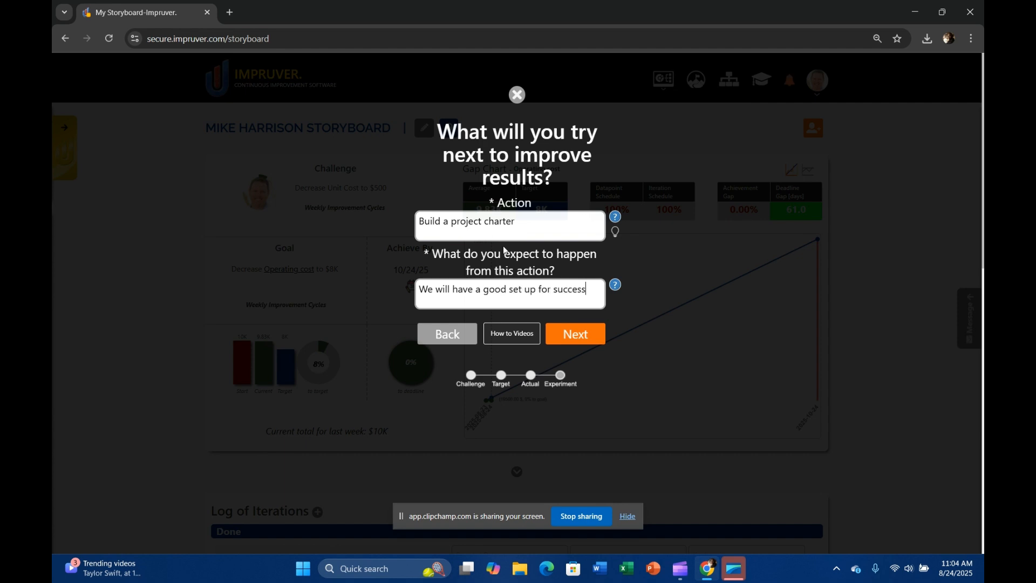
left_click(577, 336)
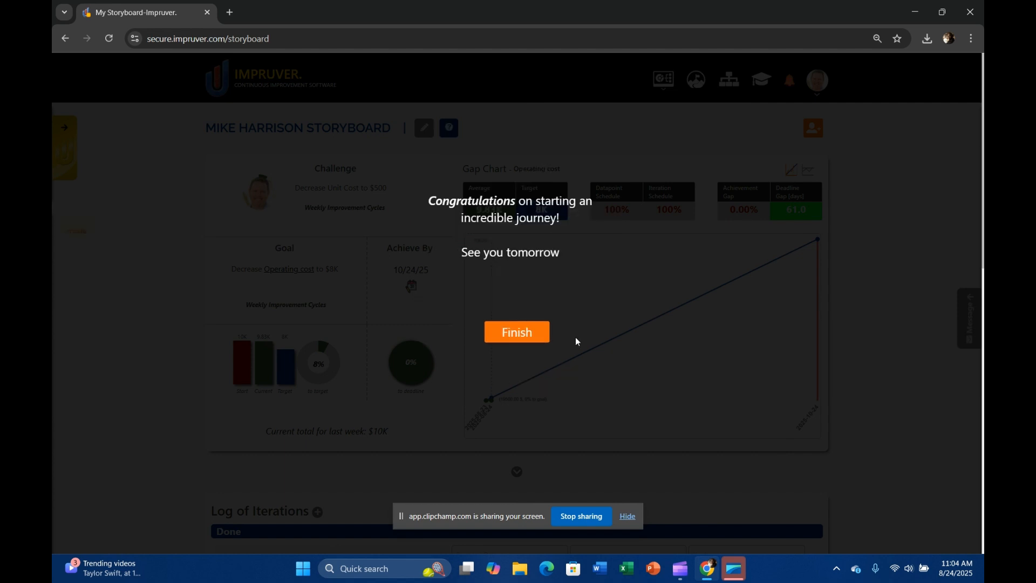
left_click(516, 333)
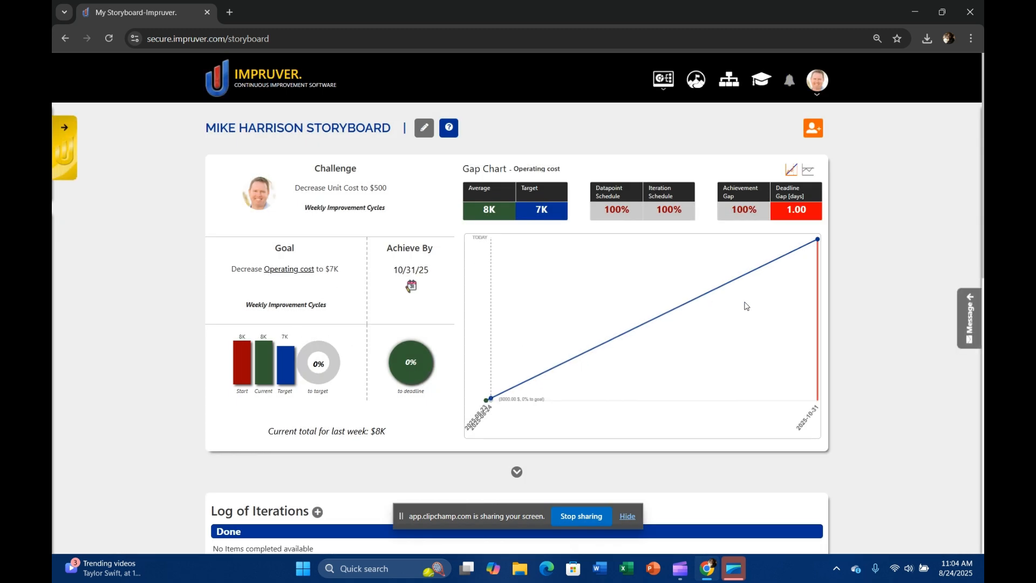
Review the storyboard's goal figures, gap chart and planned action in the Log of Iterations.
scroll(370, 301, "down", 2)
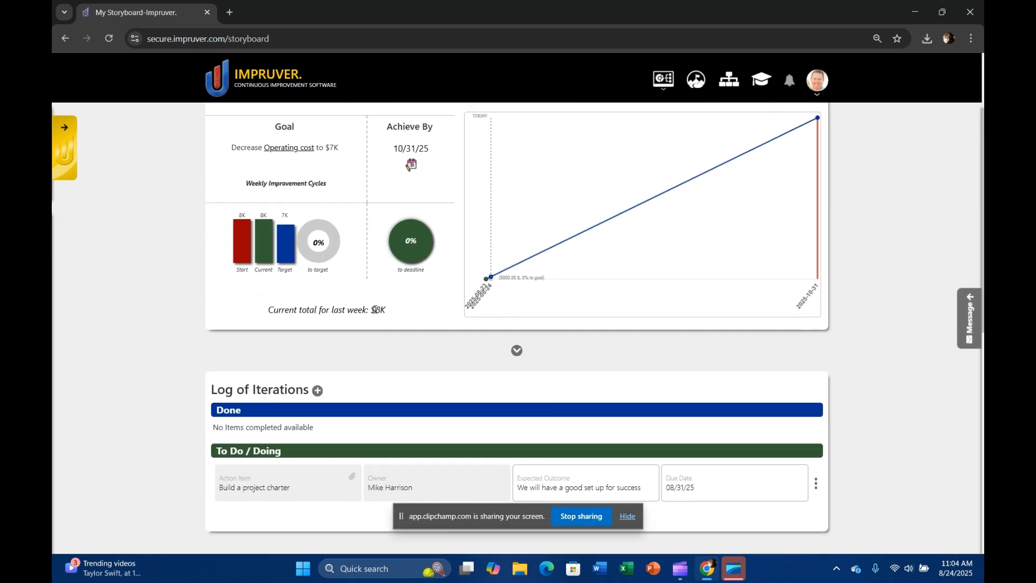
scroll(377, 319, "down", 1)
scroll(423, 345, "up", 3)
scroll(423, 351, "down", 4)
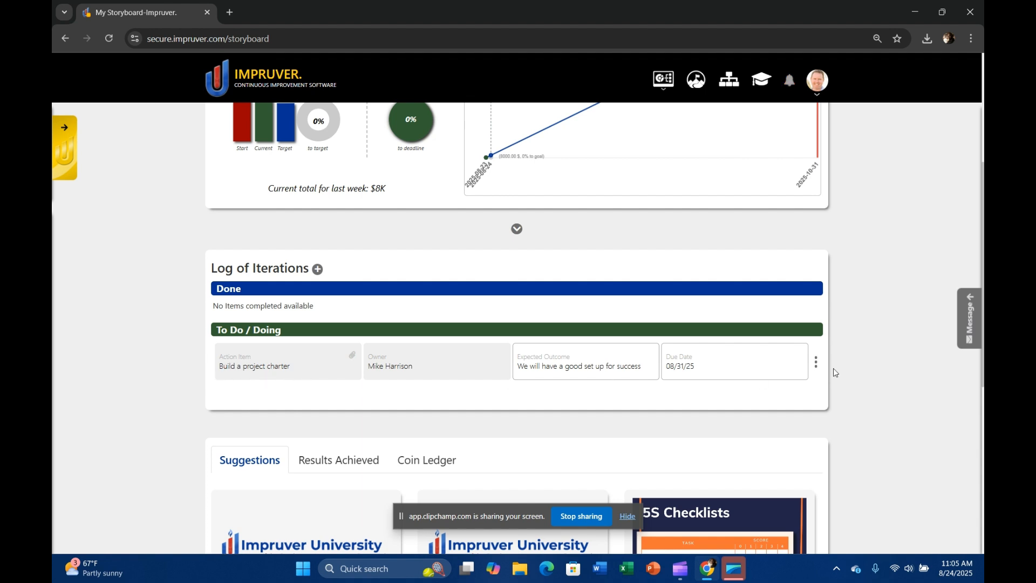
left_click(816, 369)
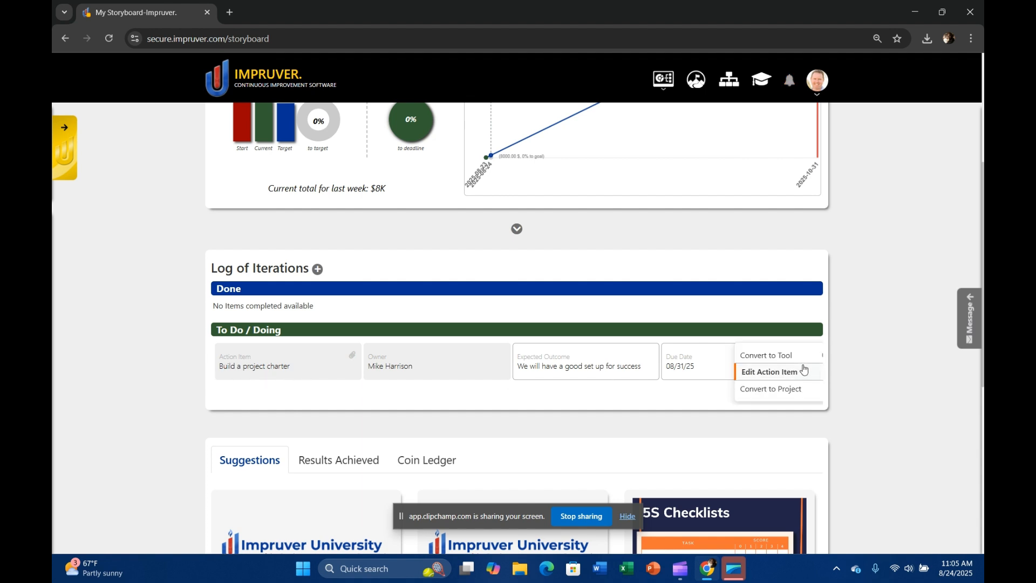
left_click(783, 358)
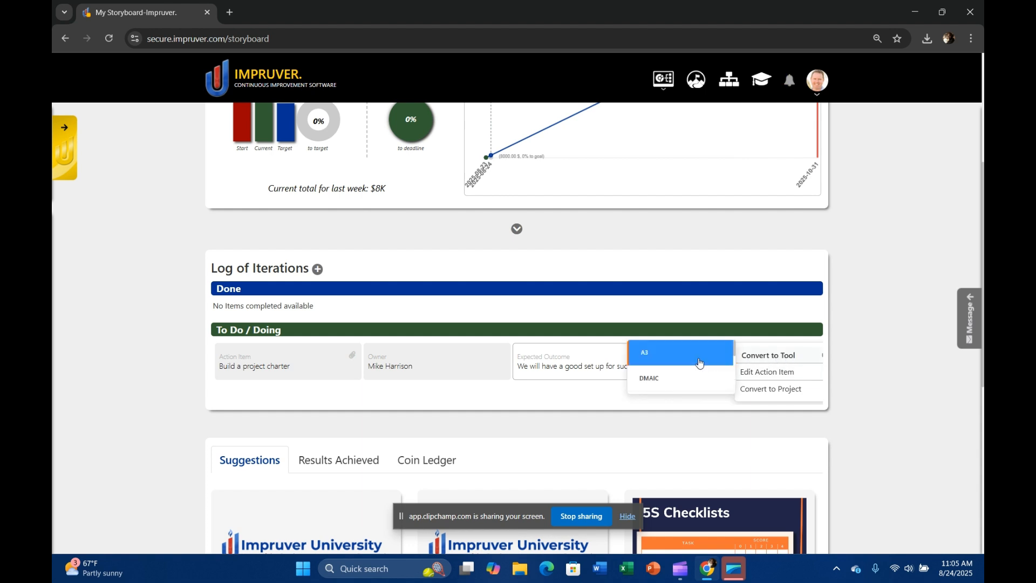
scroll(681, 367, "down", 5)
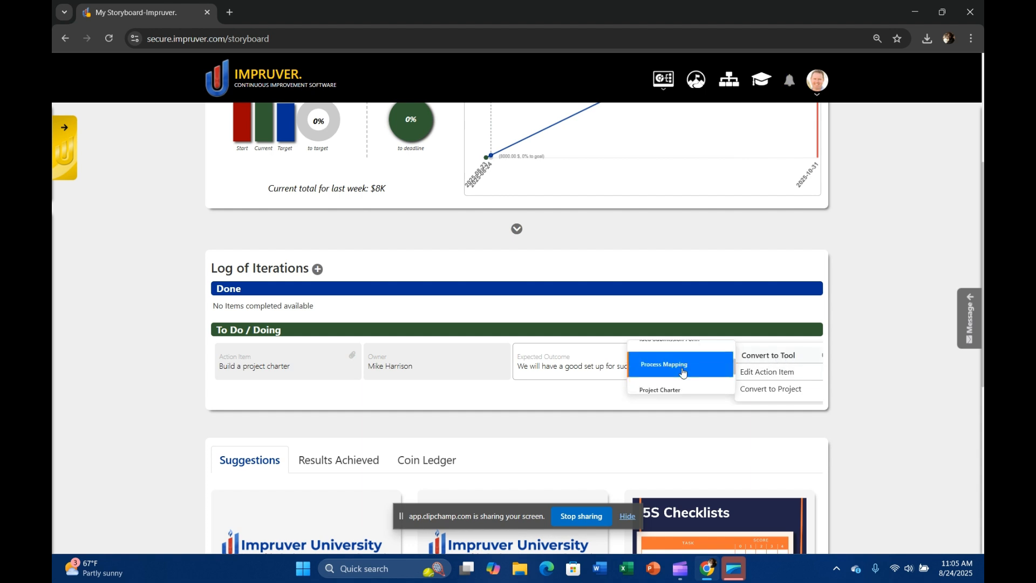
scroll(682, 373, "up", 1)
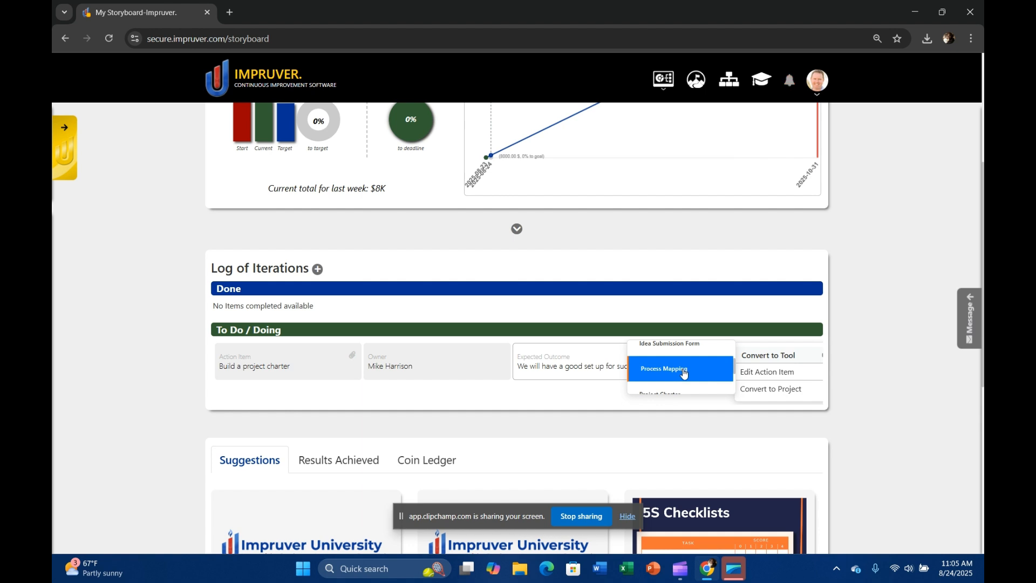
scroll(683, 373, "down", 1)
scroll(683, 372, "up", 2)
scroll(684, 374, "down", 1)
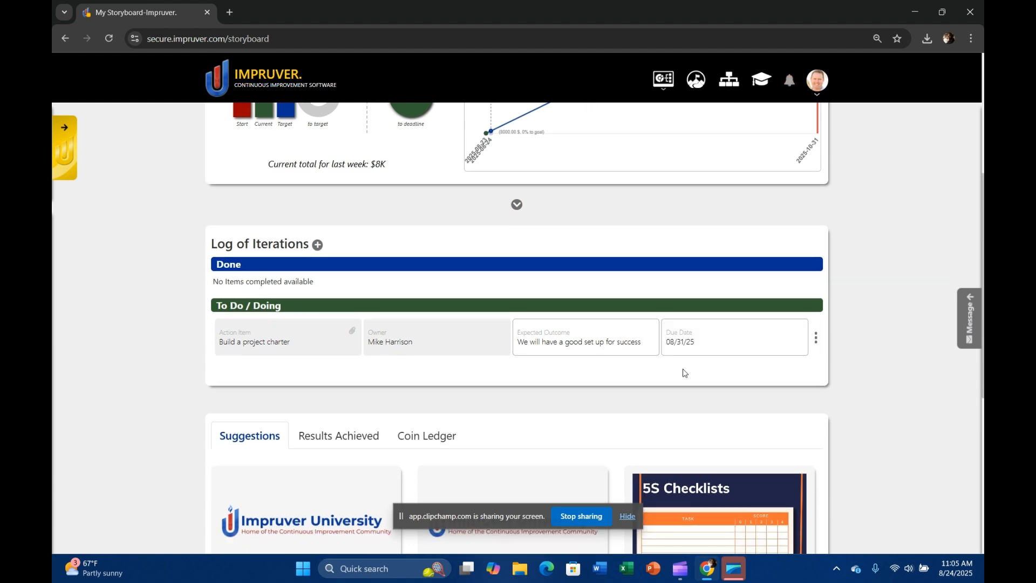
Convert the "Build a project charter" action item in the Log of Iterations to the Project Charter tool.
left_click(817, 337)
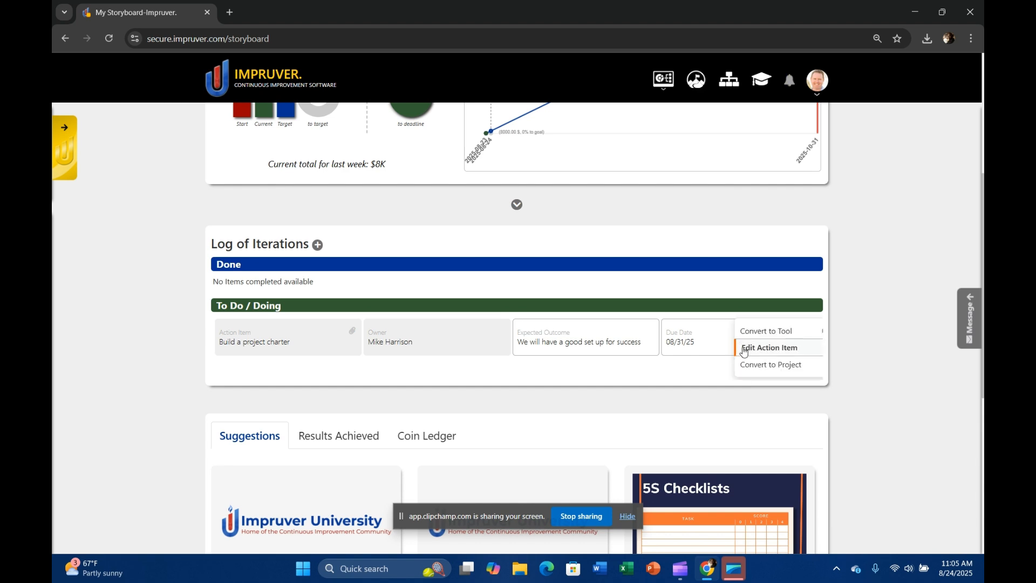
left_click(756, 335)
scroll(675, 341, "down", 3)
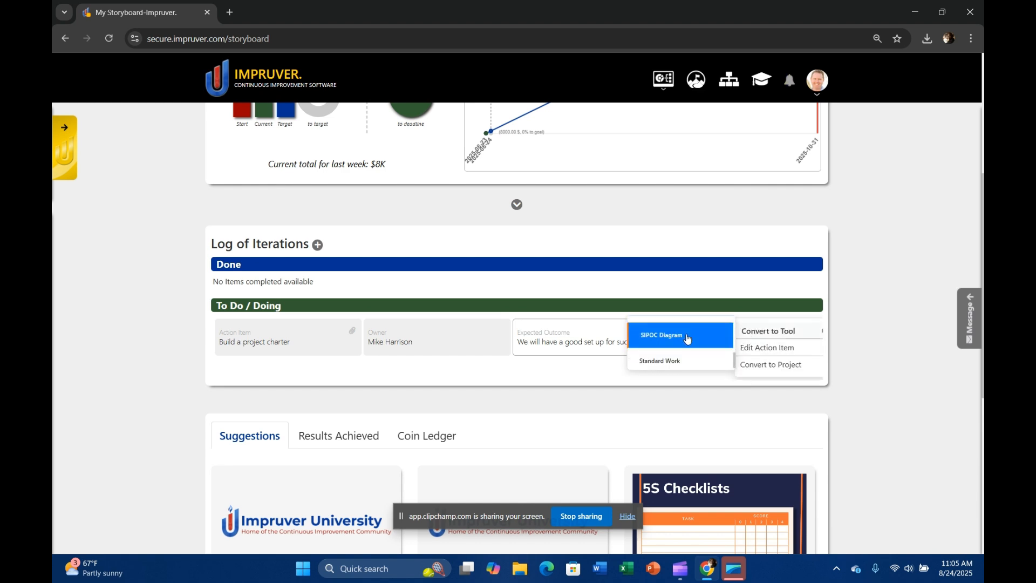
scroll(672, 339, "up", 1)
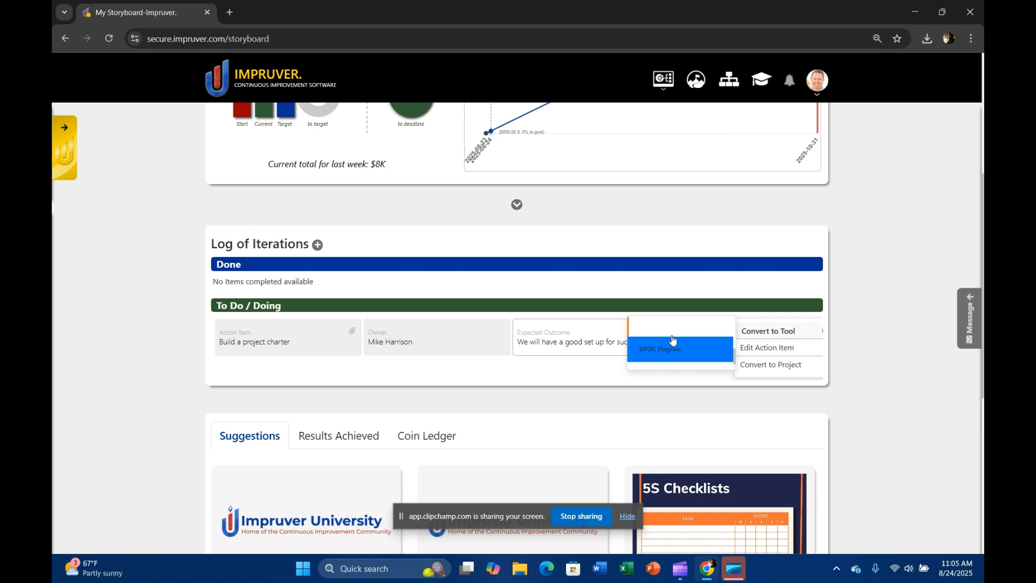
left_click(674, 339)
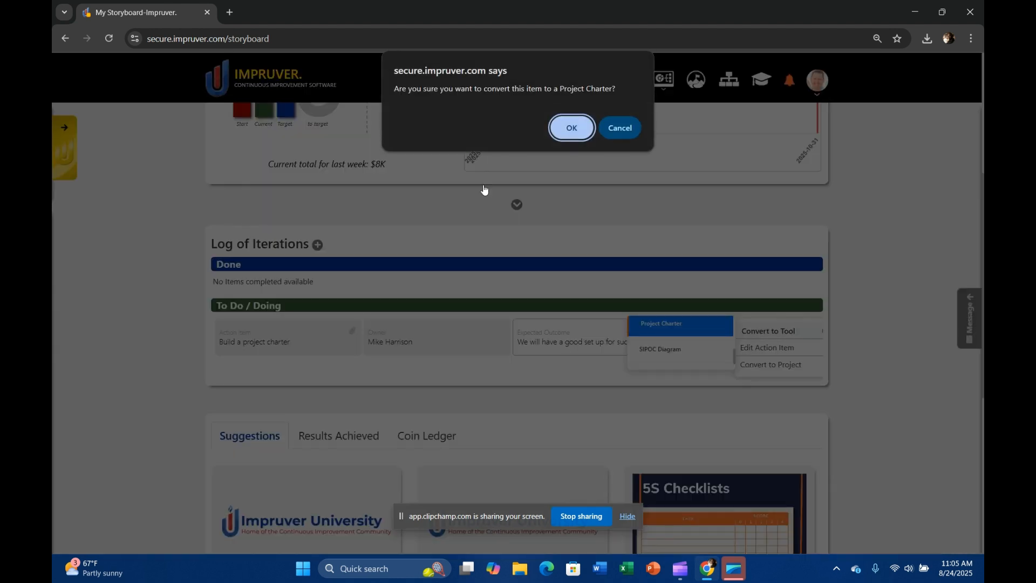
left_click(572, 127)
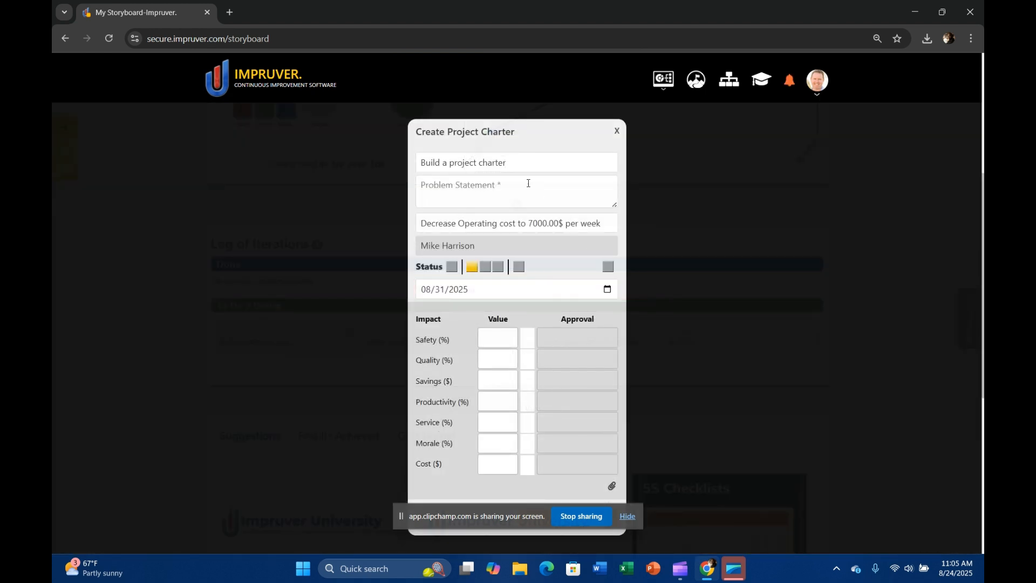
Enter the charter's problem statement "The team is not oriented to achieving the project's goals".
left_click(474, 194)
type("We do")
key("BackSpace")
key("BackSpace")
key("BackSpace")
type("nee")
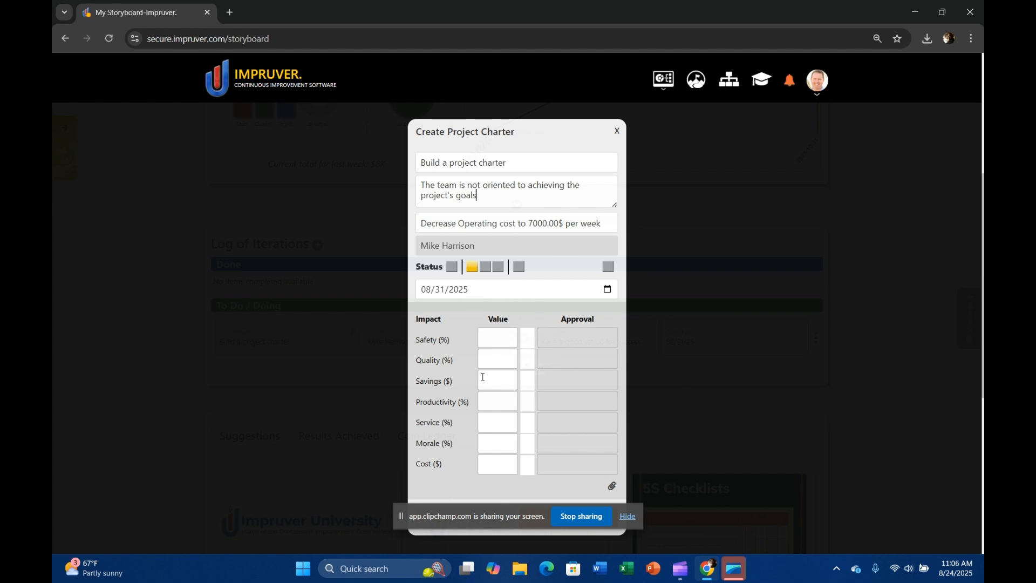
Set the charter's impact values to 5% safety, 20000 dollars savings and 5% morale, and save the project charter.
left_click(500, 339)
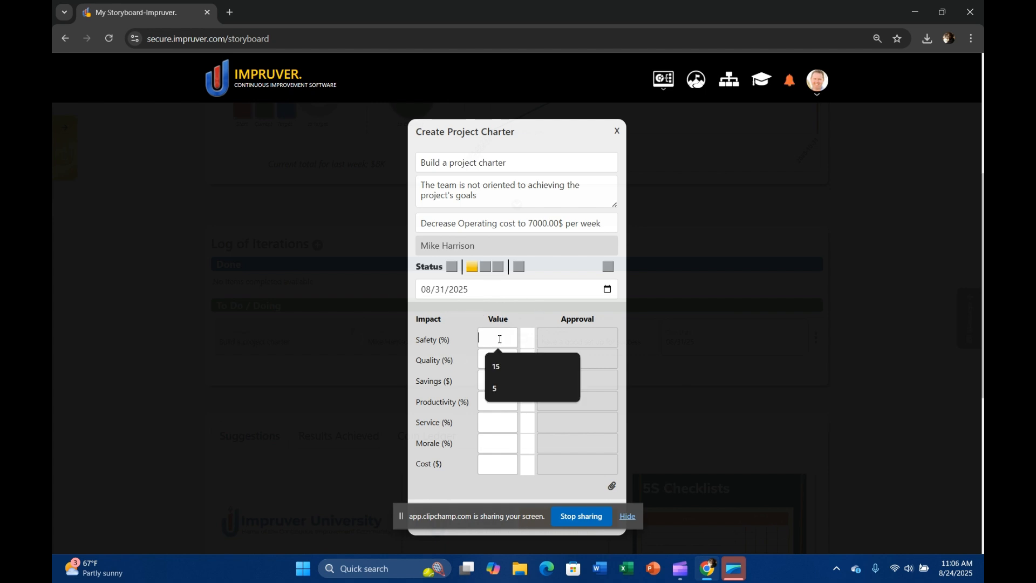
type("5")
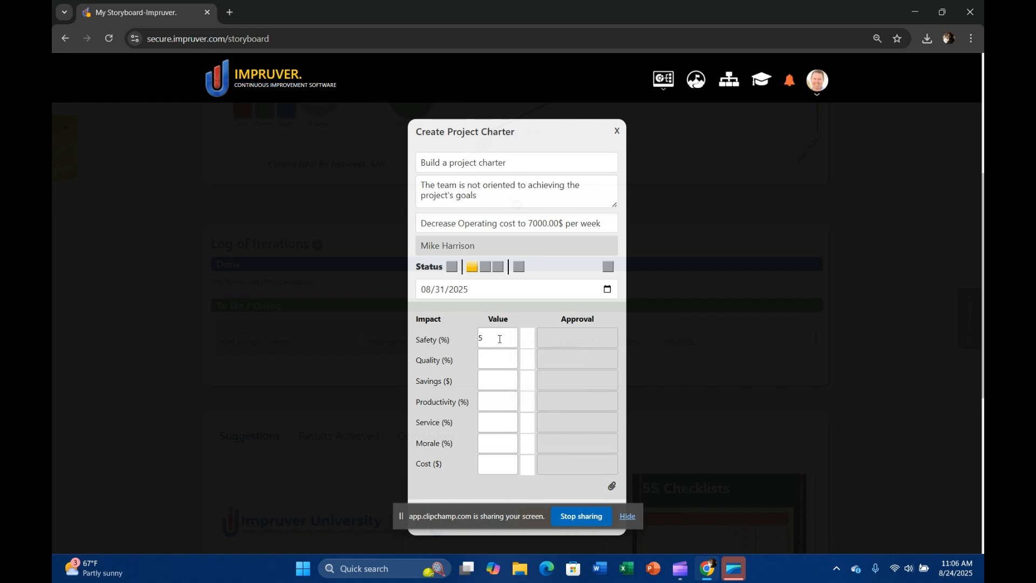
left_click(499, 382)
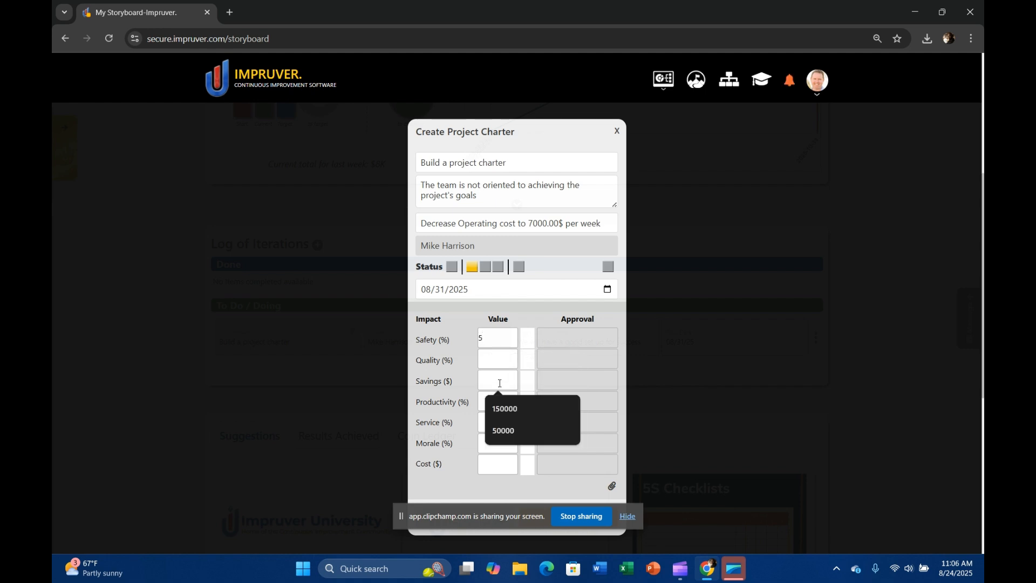
type("20000")
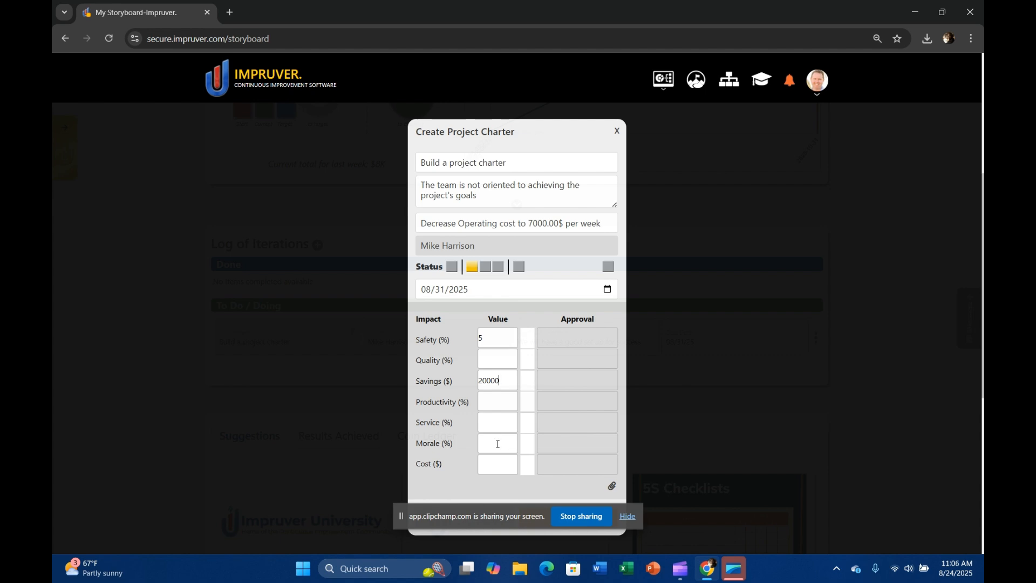
left_click(491, 444)
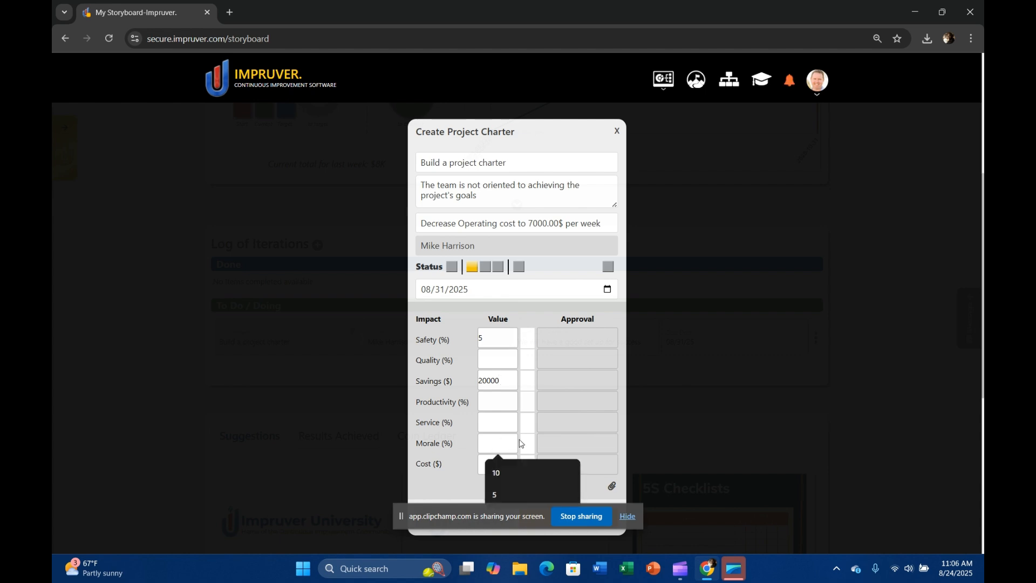
type("5")
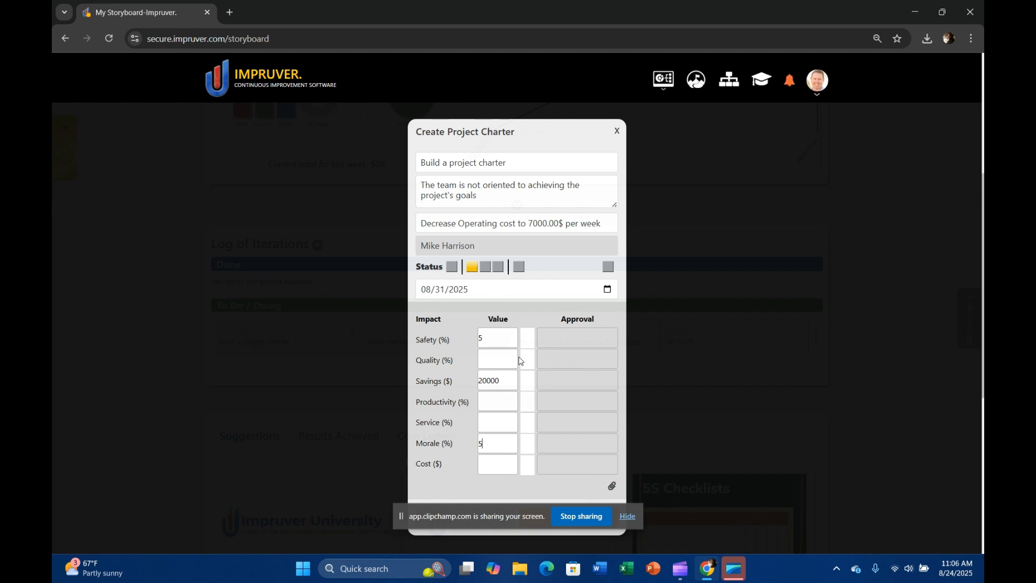
scroll(592, 407, "down", 2)
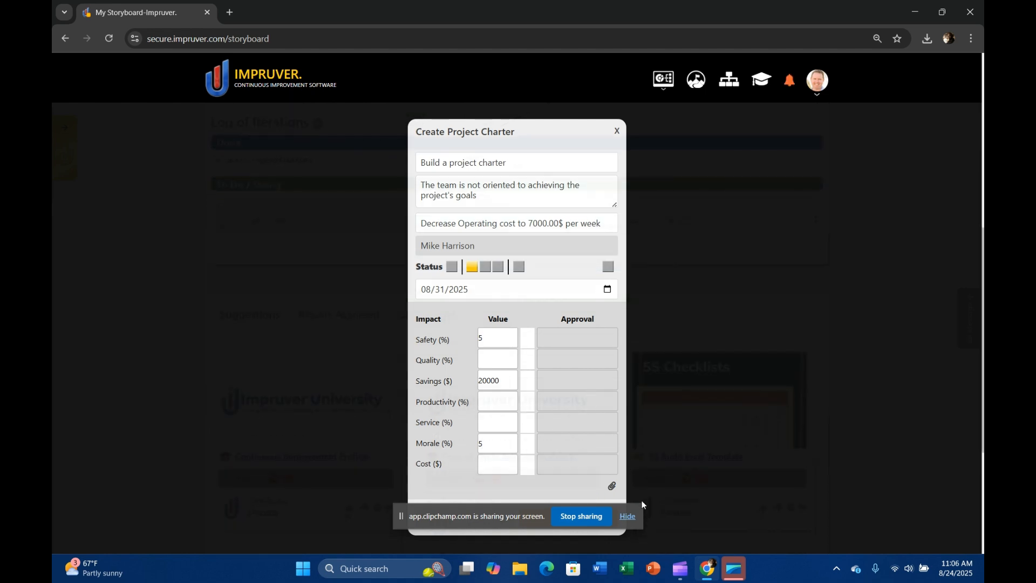
key("ctrl+minus")
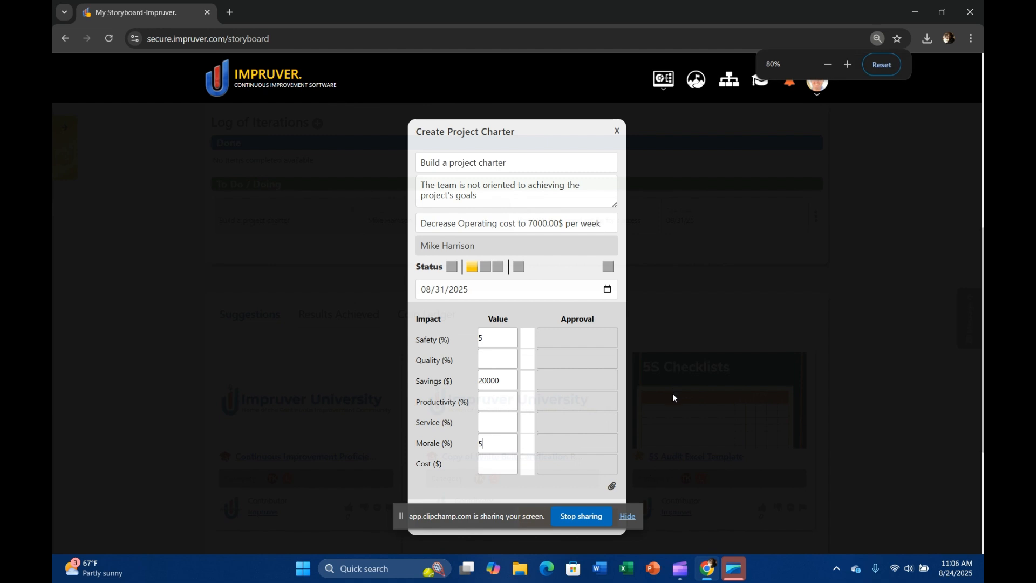
left_click(565, 488)
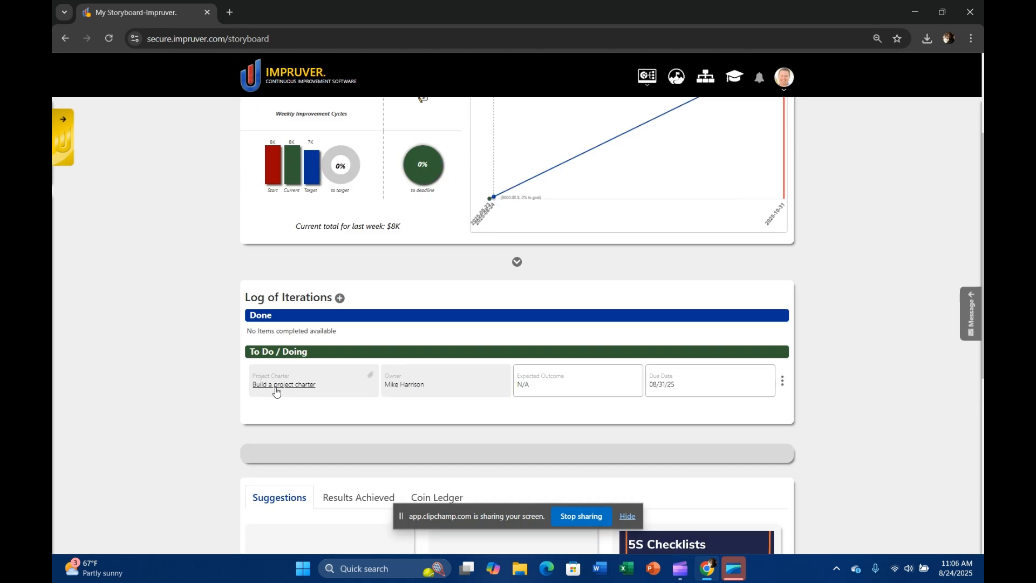
Open the "Build a project charter" item from the Log of Iterations and add two members to its team.
scroll(195, 458, "down", 1)
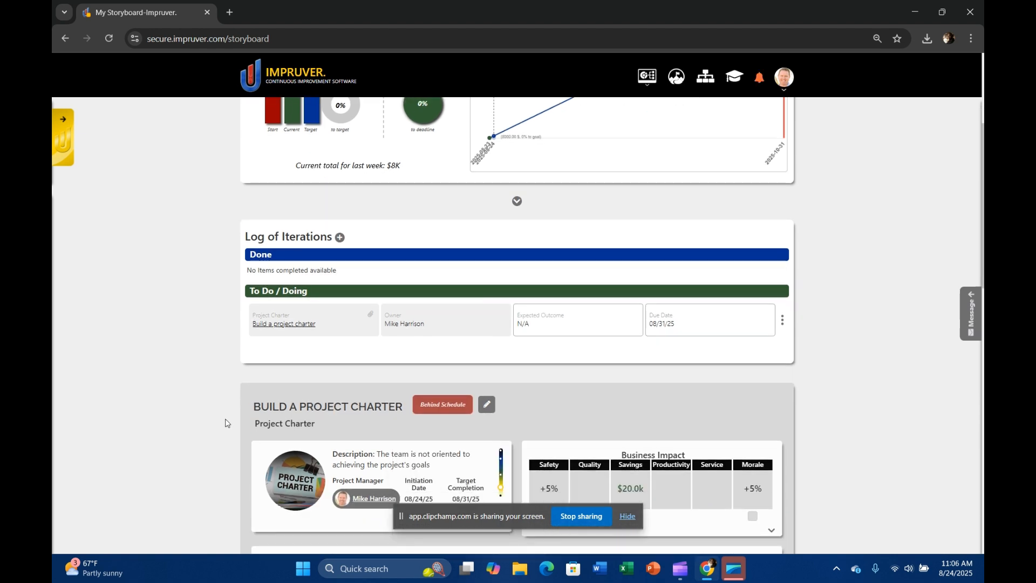
scroll(505, 415, "down", 2)
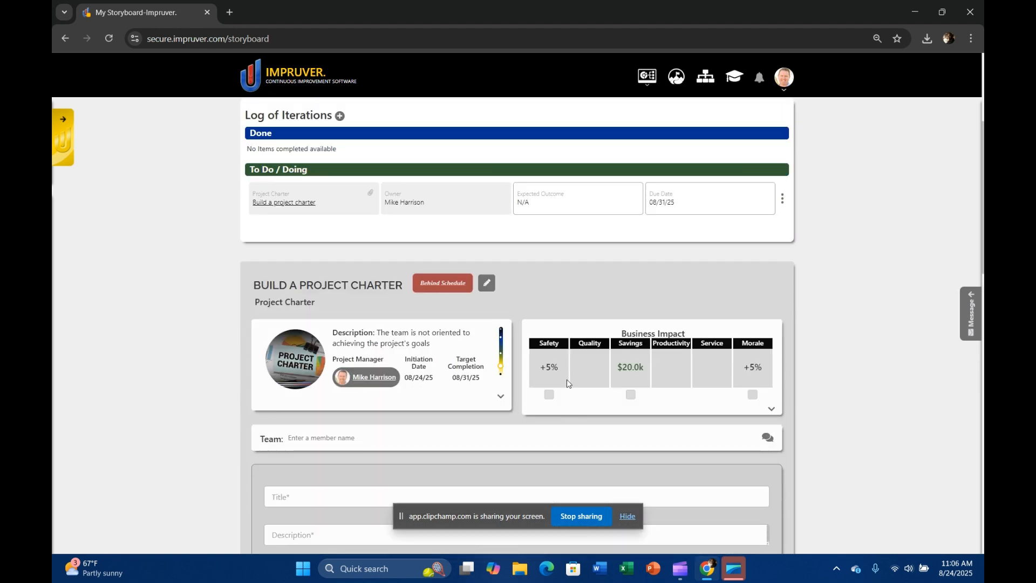
scroll(341, 311, "down", 1)
scroll(341, 311, "down", 1)
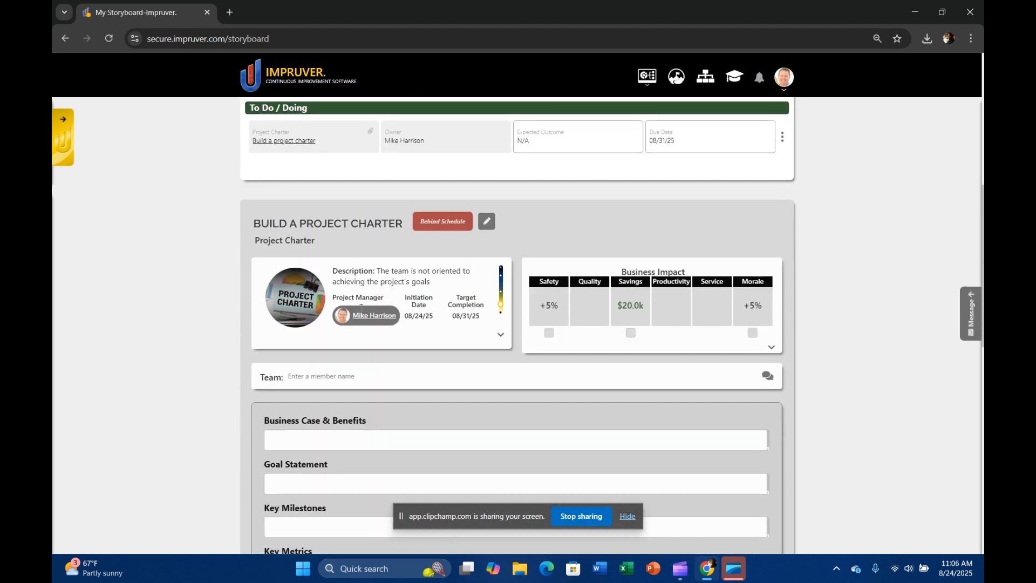
scroll(378, 320, "down", 1)
left_click(350, 318)
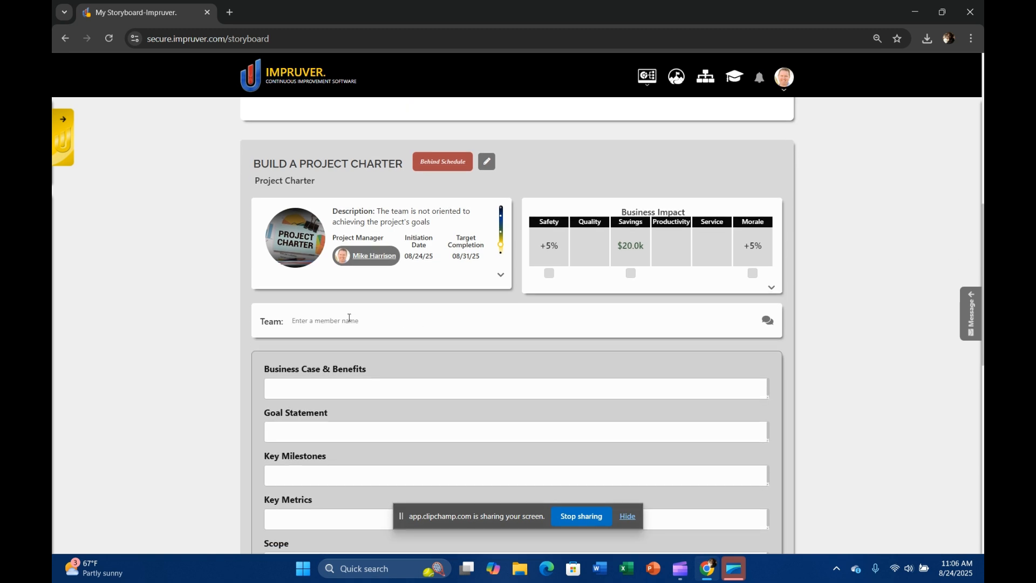
type("dean")
left_click(316, 337)
type("dana")
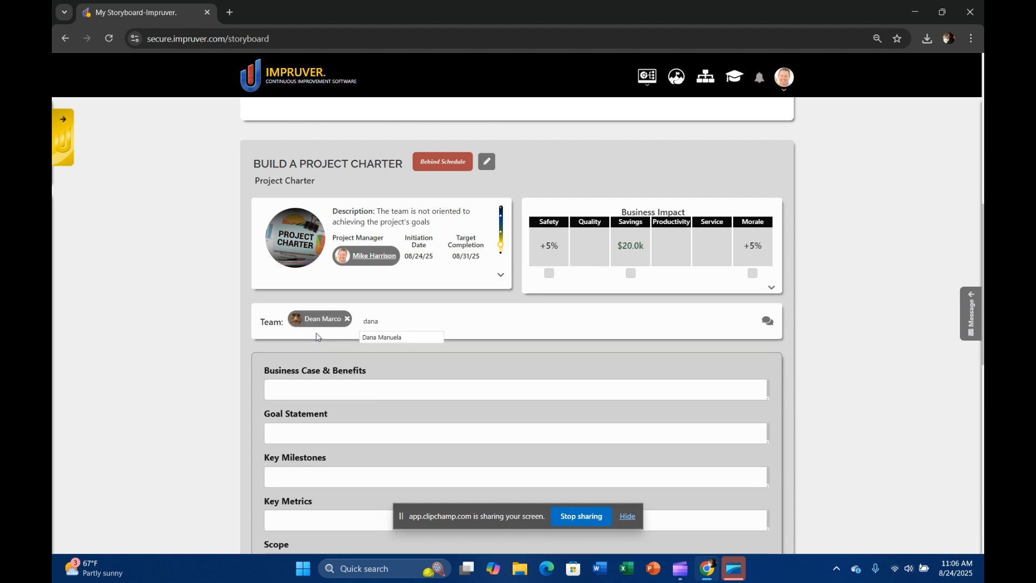
left_click(372, 339)
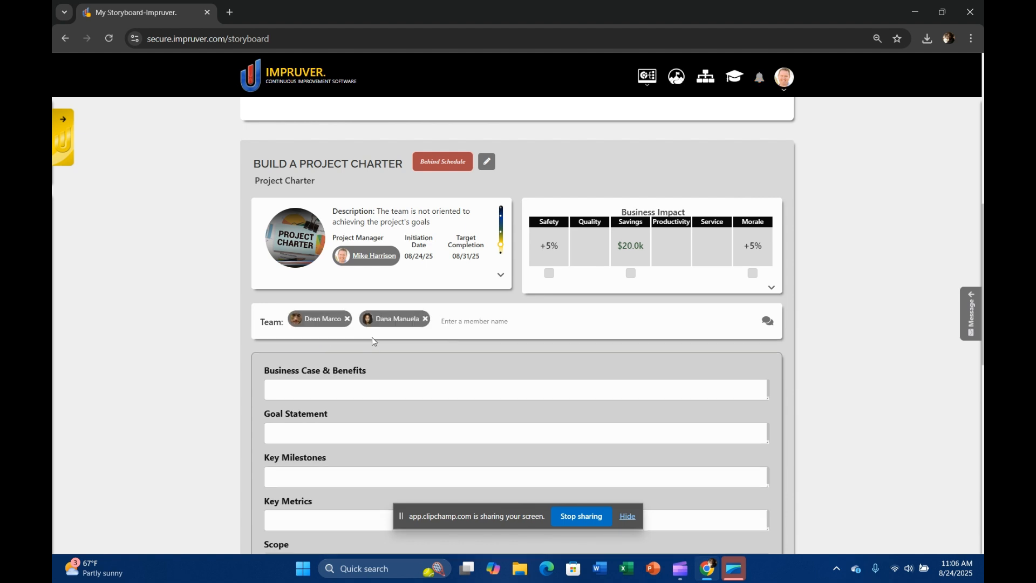
Submit the charter with goal "Red", milestones "DMAIC", metrics "Operating cost and conversion cost", scope "Packaging and processing areas", and benefits from increased productivity and lower operating cost.
scroll(462, 348, "down", 2)
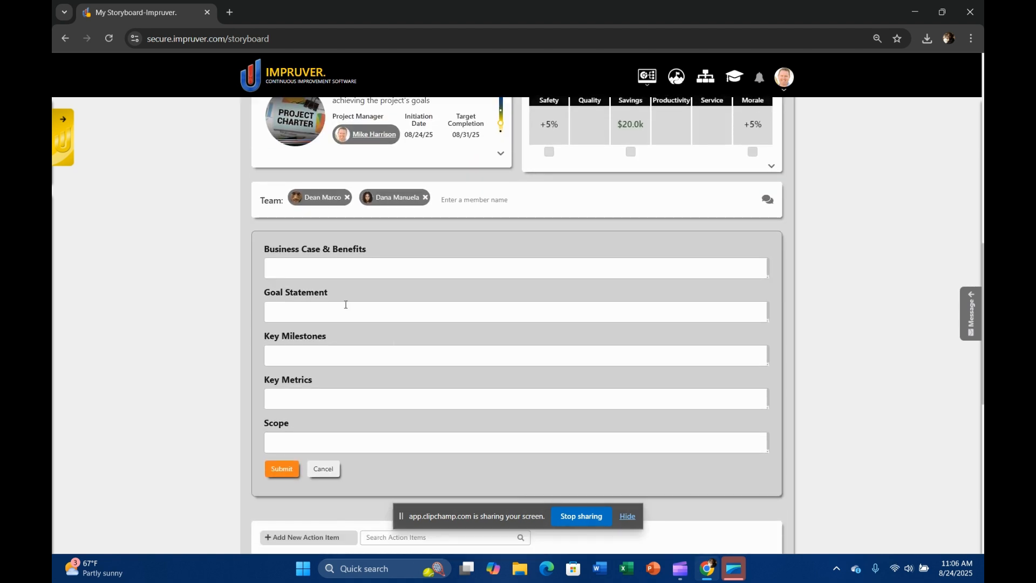
left_click(326, 270)
left_click(333, 309)
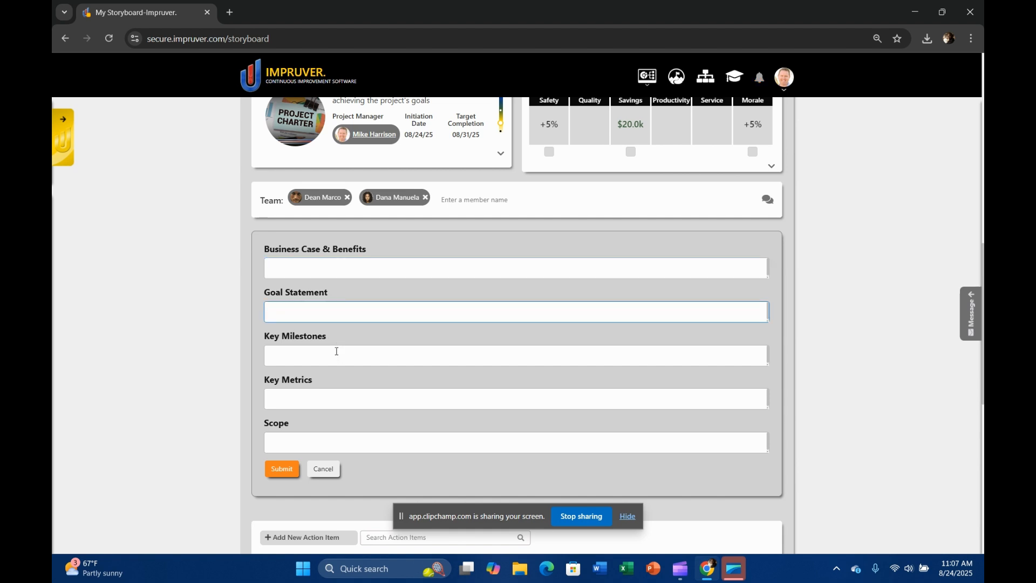
left_click(335, 353)
left_click(331, 399)
left_click(331, 437)
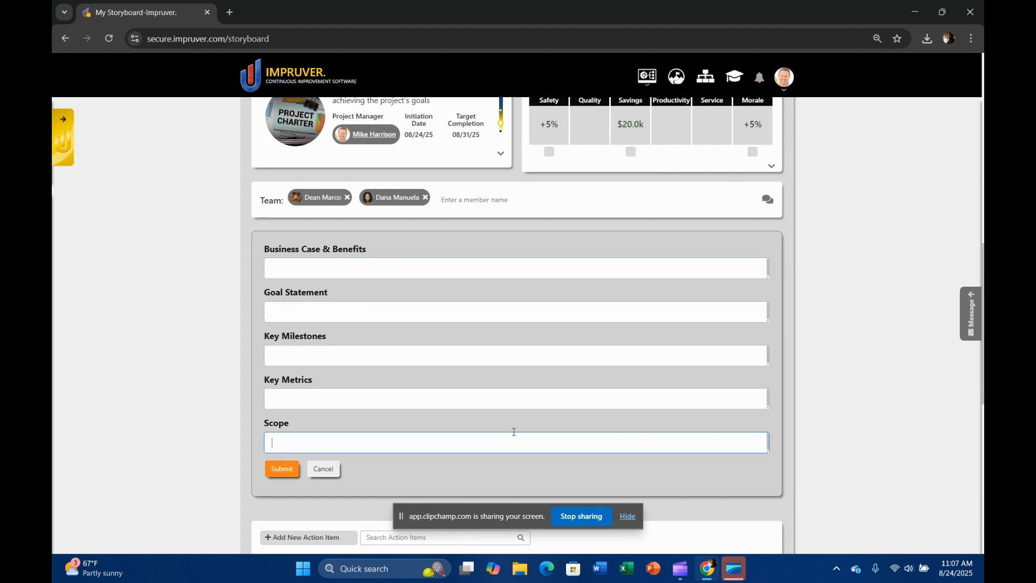
scroll(701, 331, "up", 2)
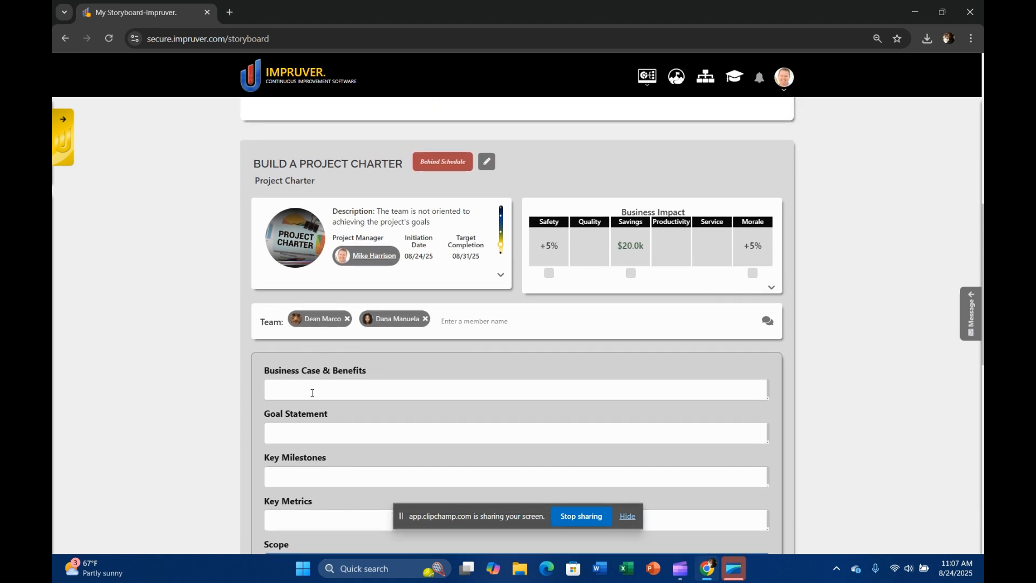
scroll(312, 393, "down", 3)
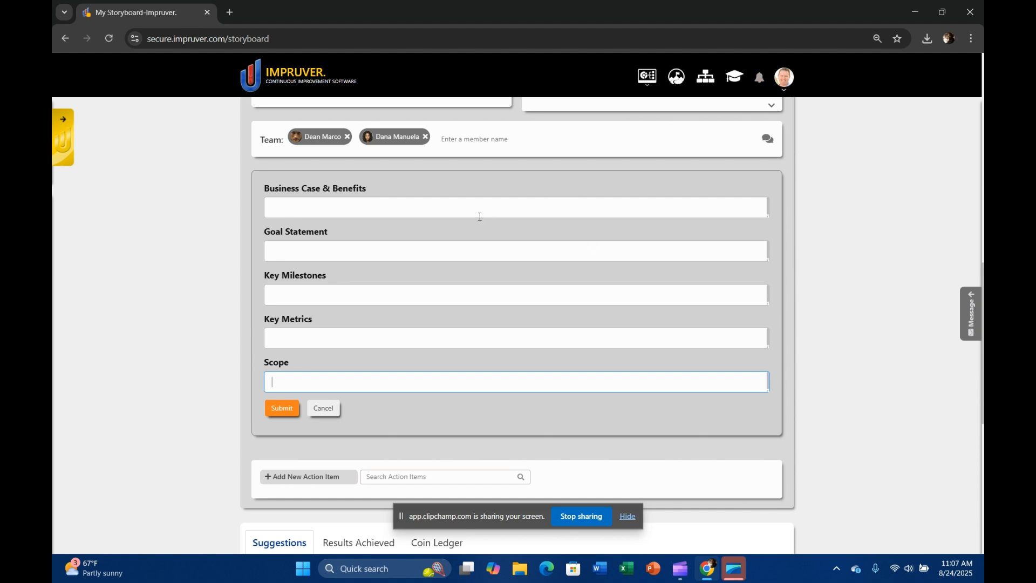
left_click(333, 207)
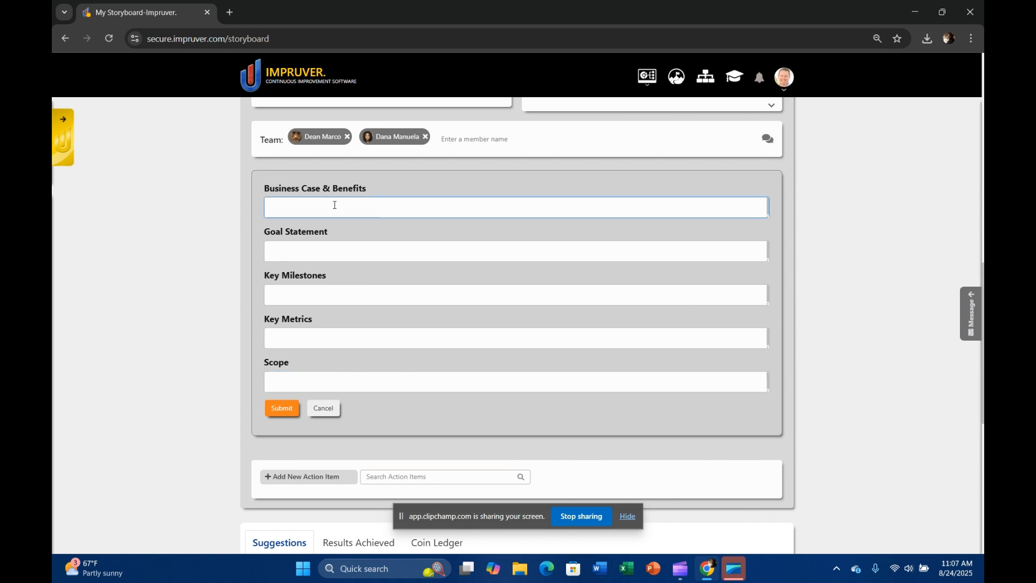
left_click(283, 409)
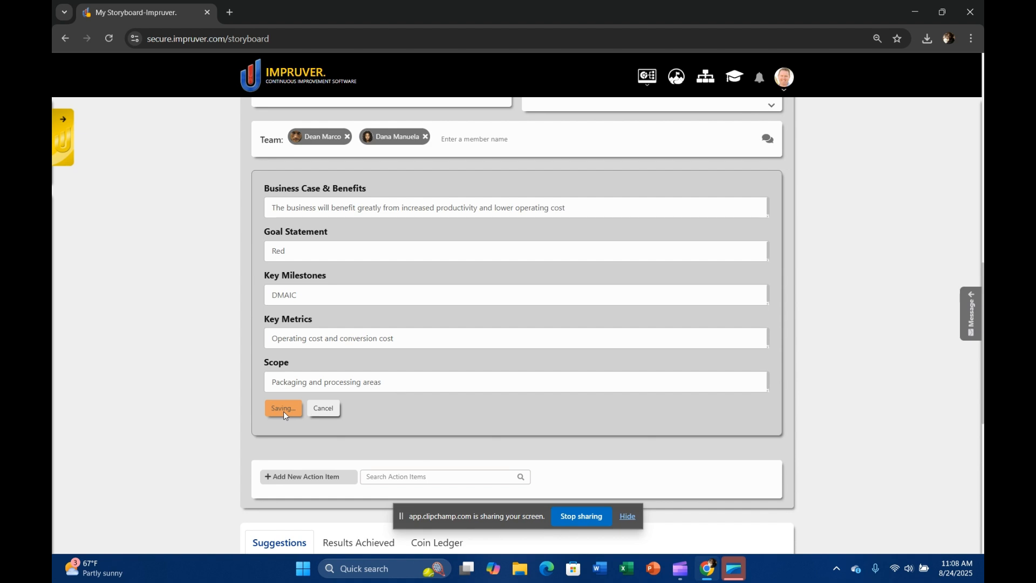
Add the charter action item "Assemble the team and kickoff the project", owned by the project manager and due 08/29/25.
left_click(299, 417)
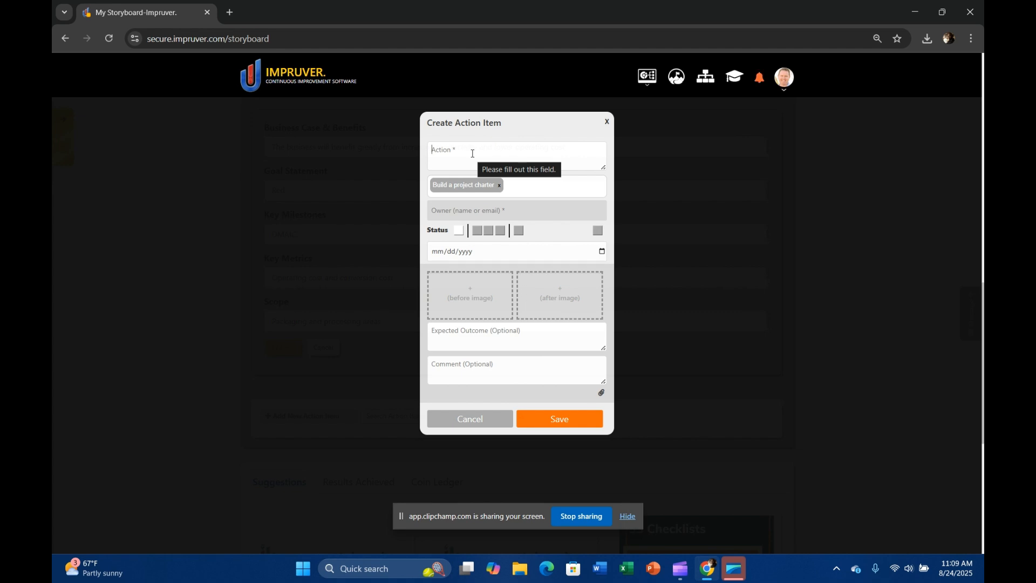
type("A")
left_click(569, 417)
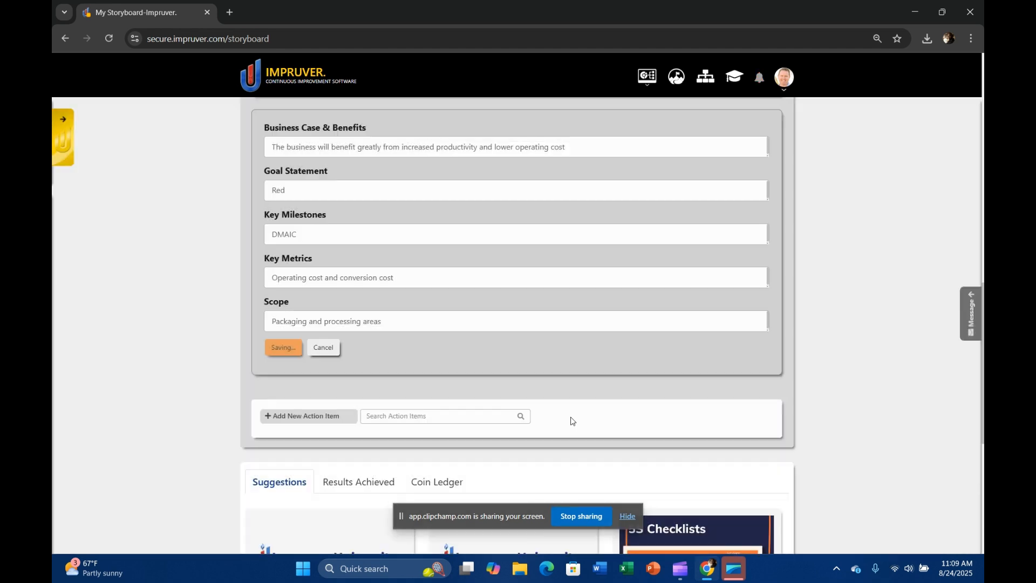
Review the charter's action item board, its details and business impact, and the storyboard's goal figures and gap chart.
scroll(518, 448, "down", 3)
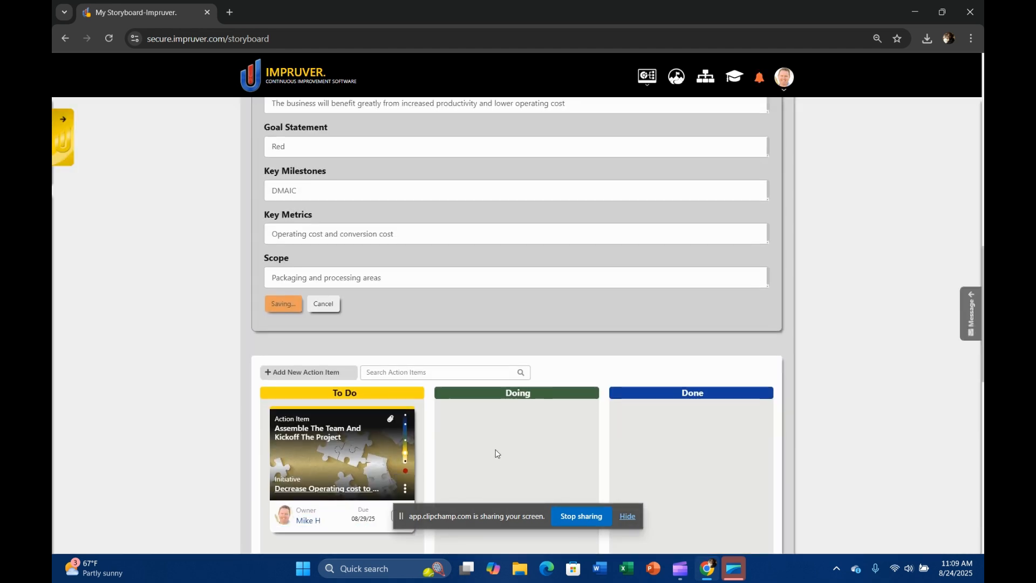
scroll(470, 447, "down", 2)
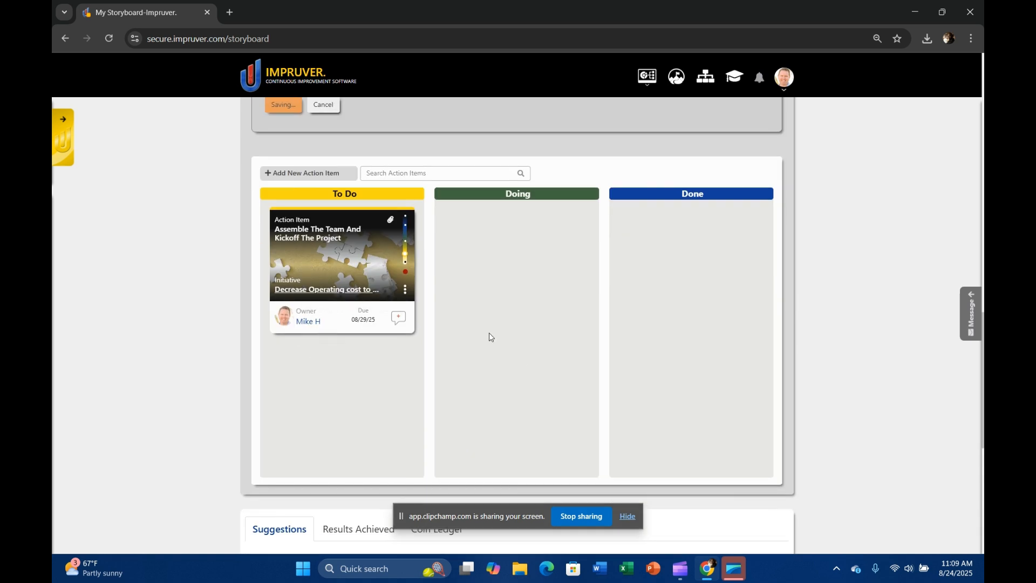
scroll(643, 372, "down", 1)
scroll(645, 386, "up", 12)
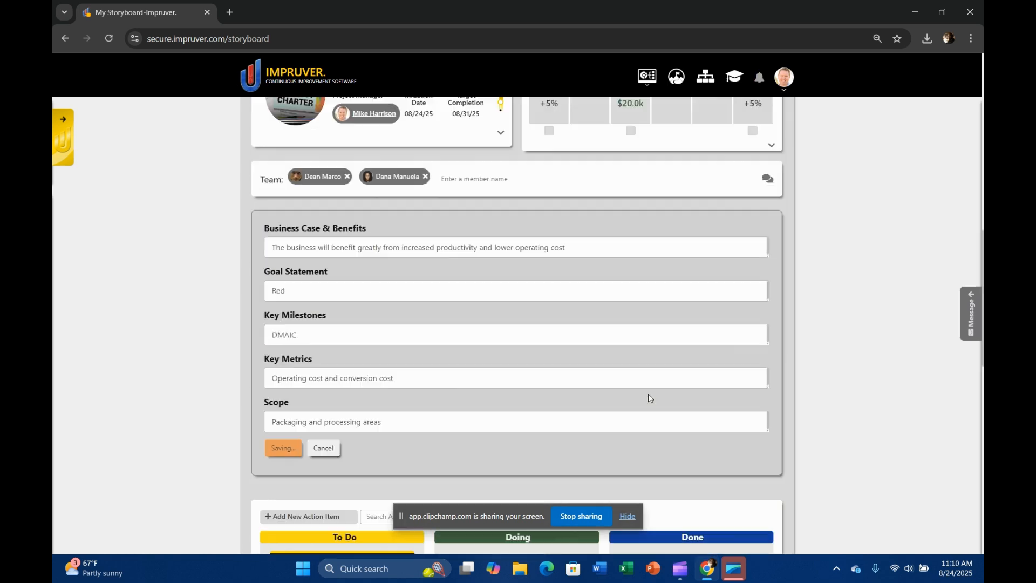
scroll(643, 404, "up", 2)
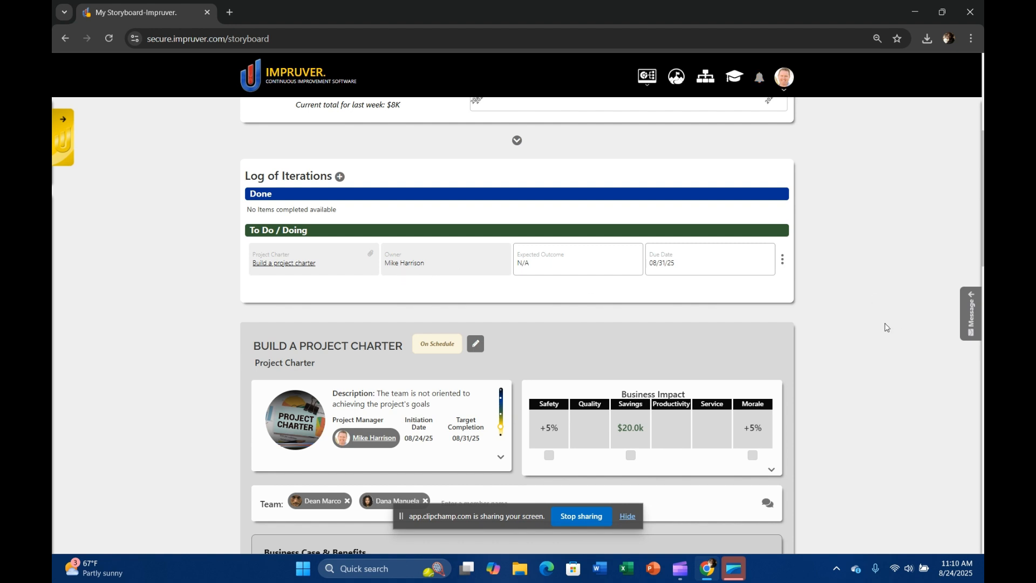
scroll(882, 338, "up", 3)
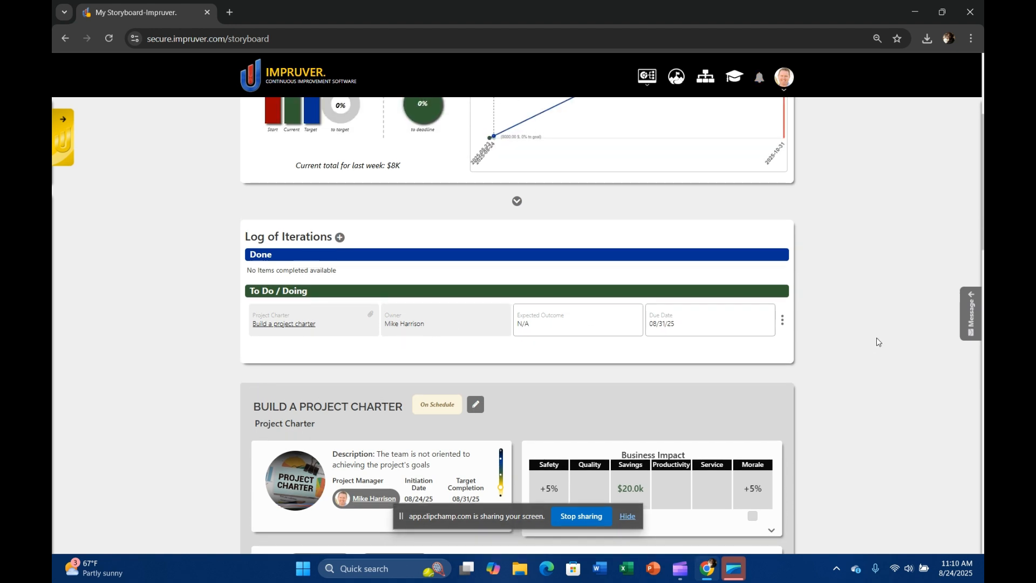
scroll(488, 266, "up", 1)
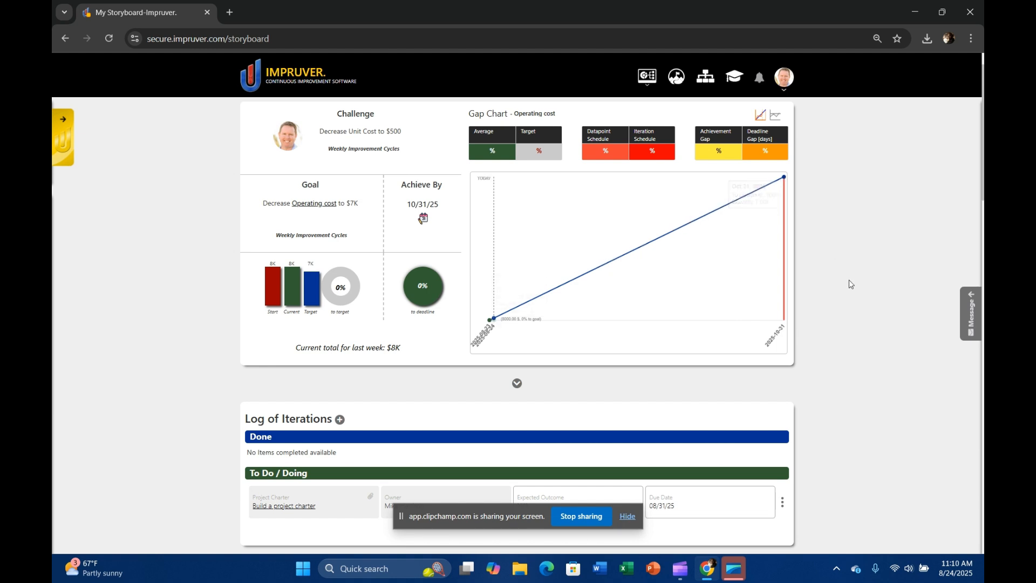
scroll(886, 338, "down", 2)
Open the Marketplace and browse the available improvement tools, including Project Charter, SIPOC Diagram and A3.
left_click(785, 90)
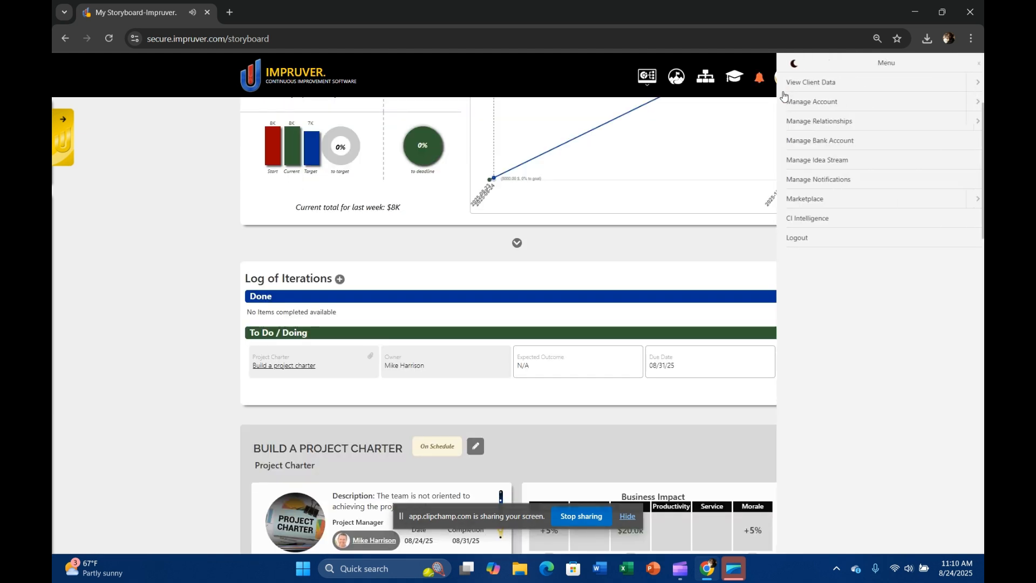
left_click(788, 200)
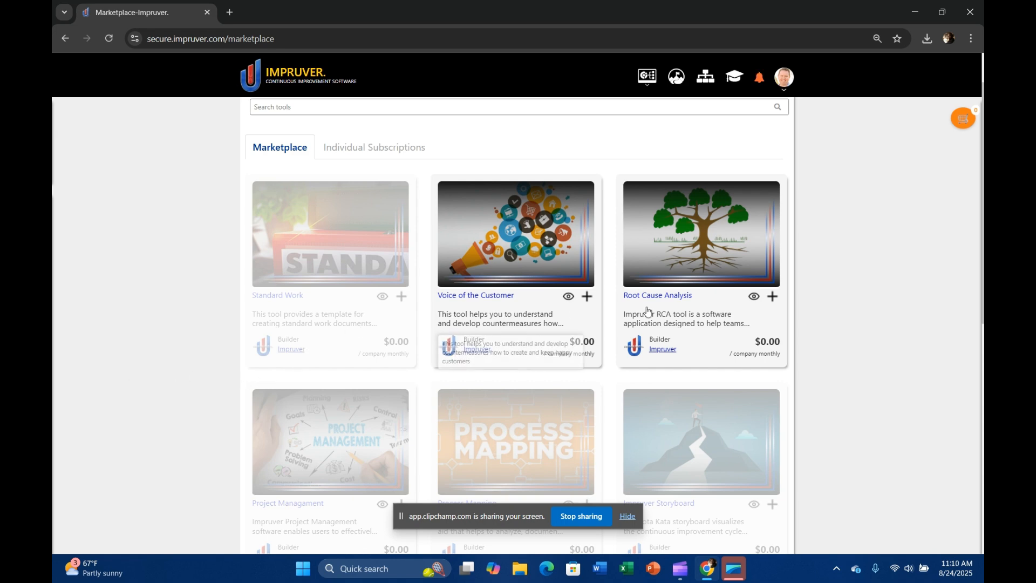
scroll(664, 367, "down", 5)
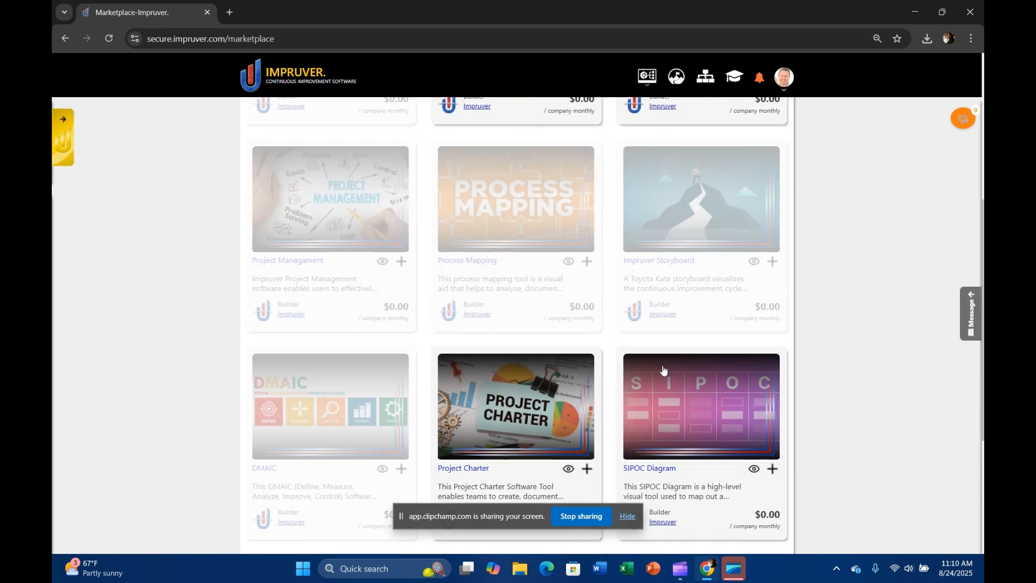
scroll(505, 302, "down", 1)
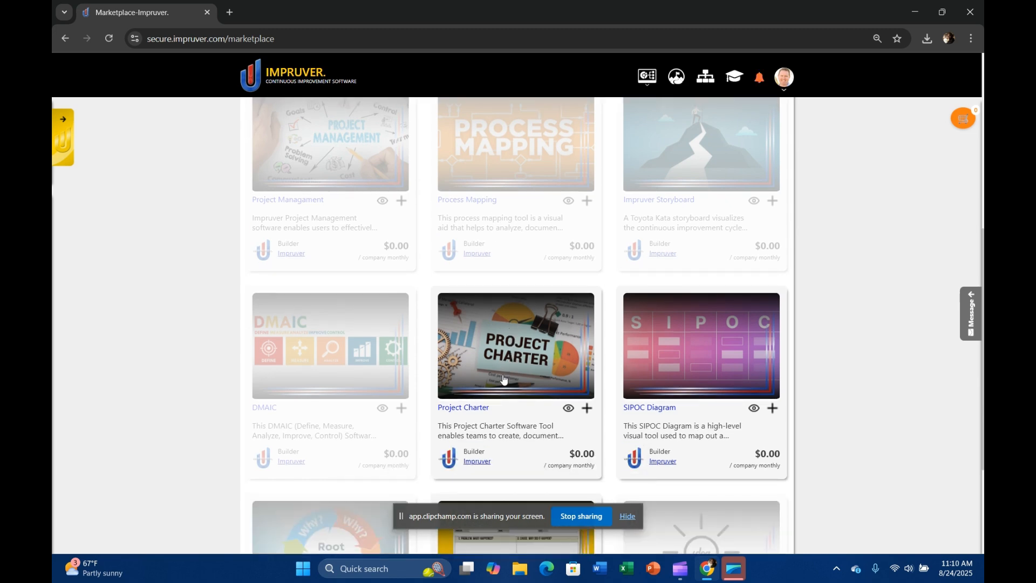
scroll(699, 425, "down", 3)
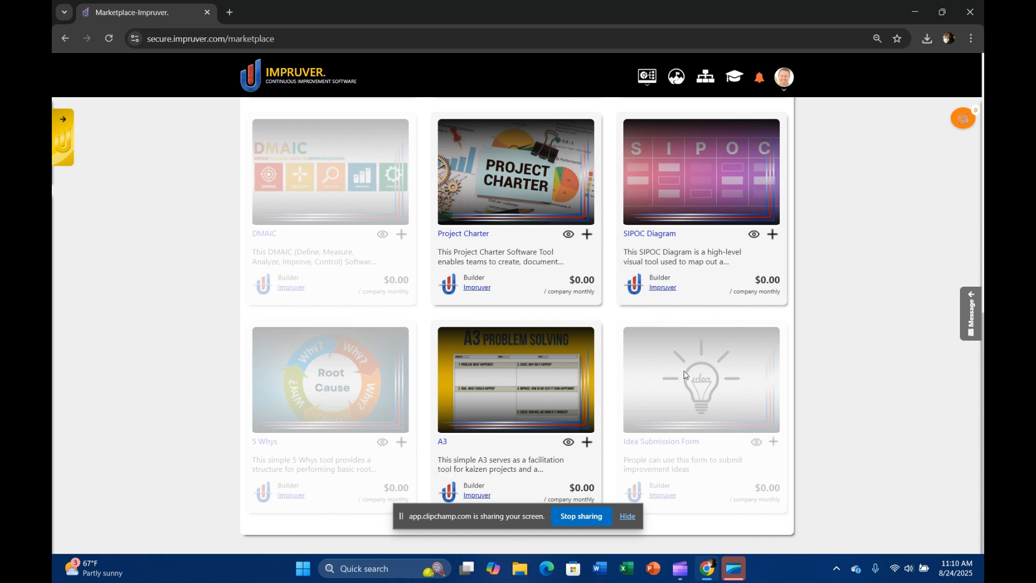
scroll(685, 374, "up", 10)
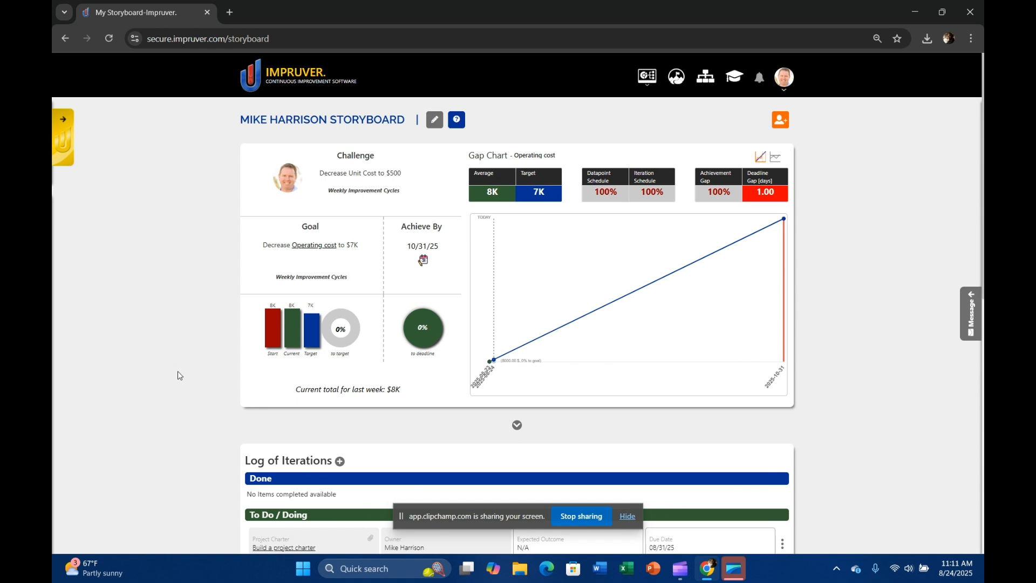
Look at the messaging conversations from the storyboard, expand the Team Impruver support chat, and close the messages.
left_click(969, 319)
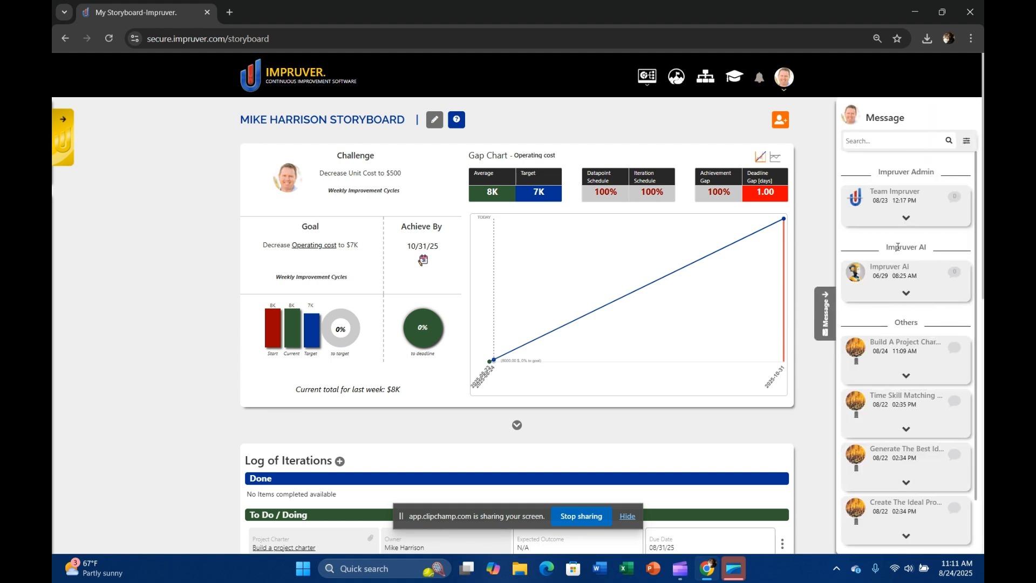
left_click(906, 217)
left_click(907, 298)
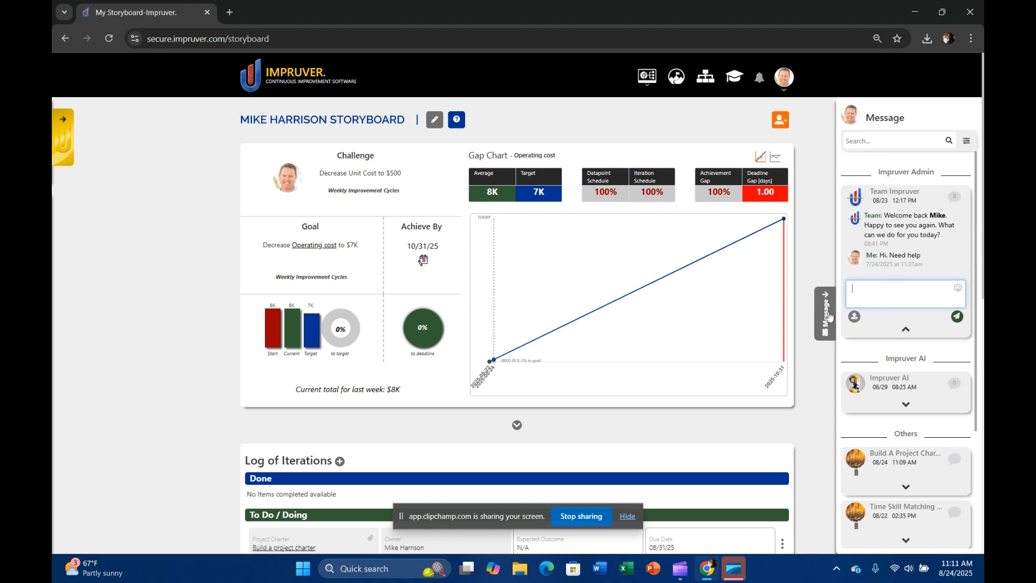
left_click(828, 314)
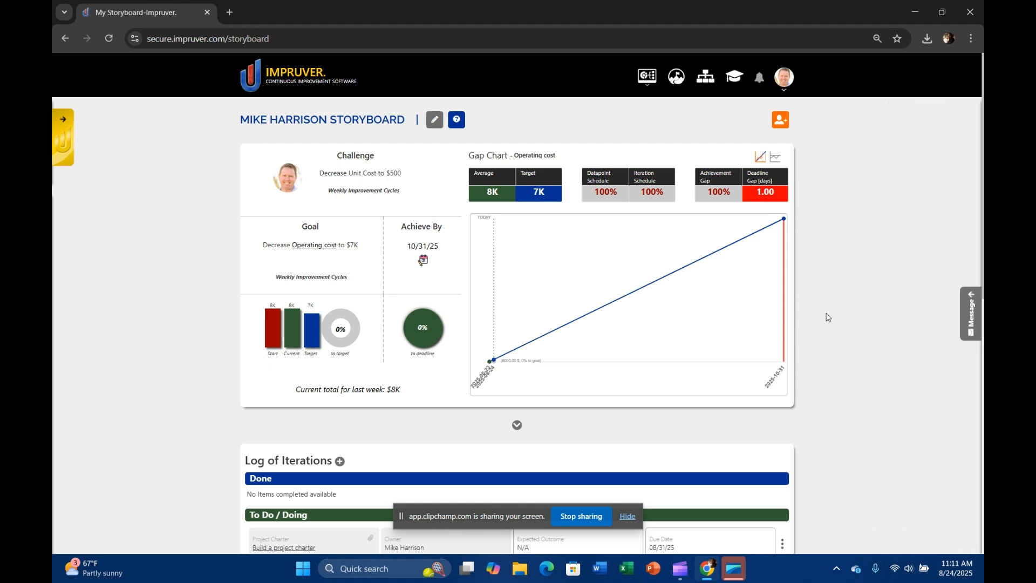